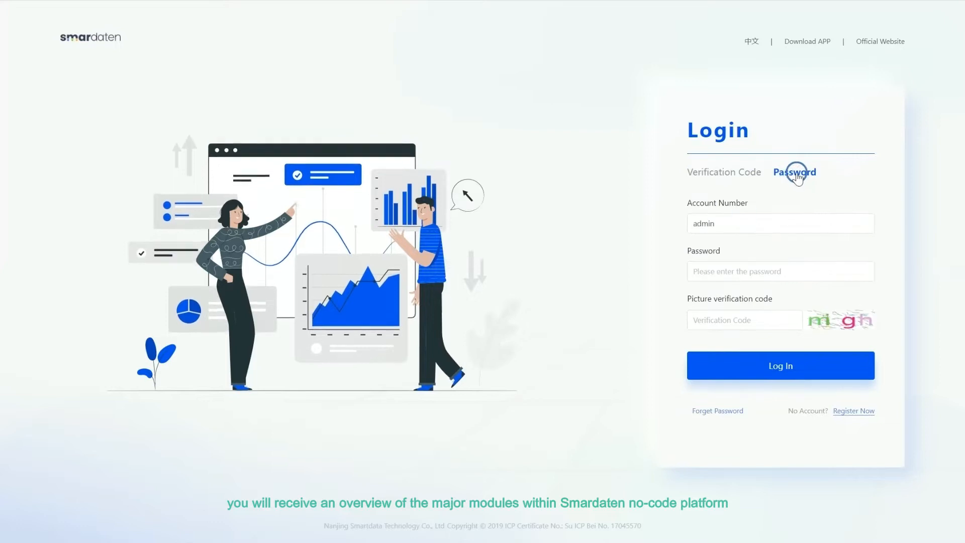
- Enter the account number and fill in the account password from the saved credentials
click(709, 223)
drag(709, 220, 647, 220)
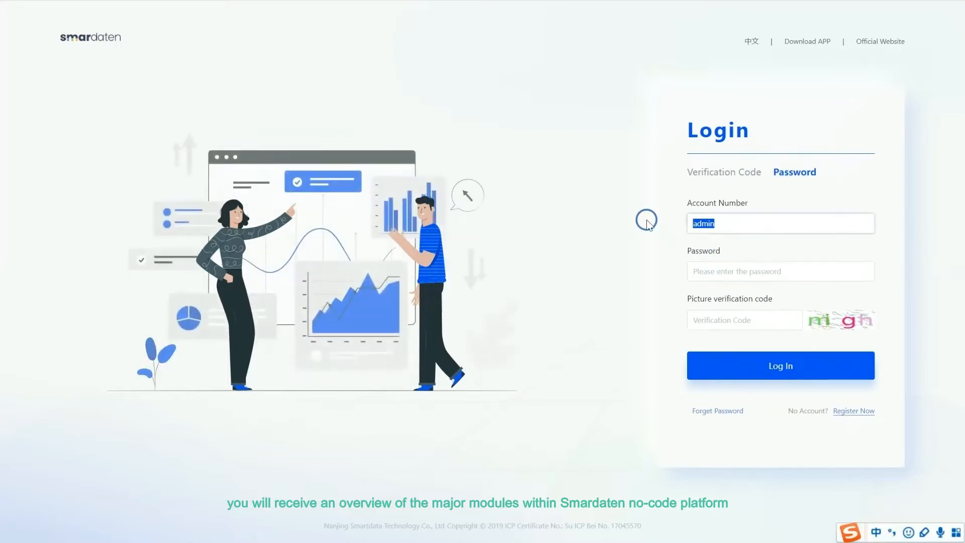
text(admin)
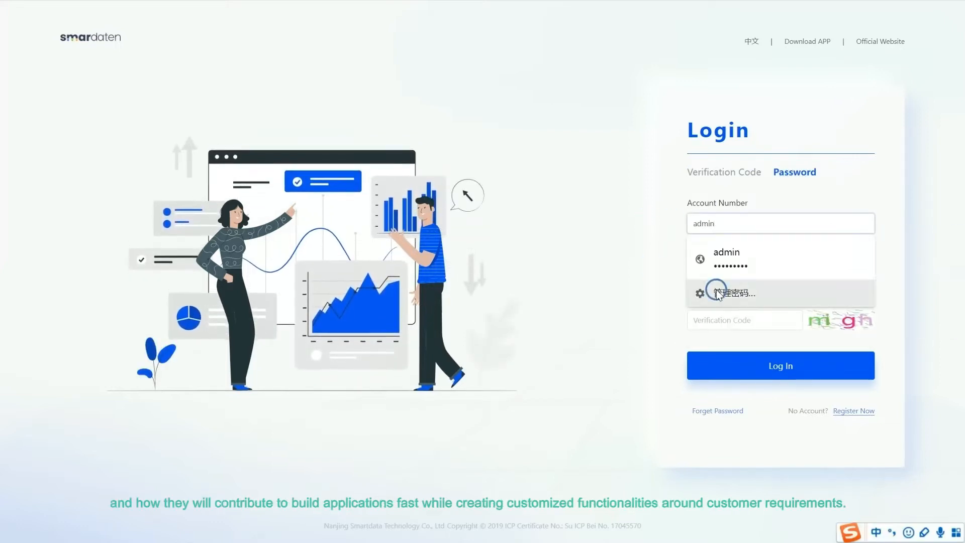
click(580, 257)
click(718, 267)
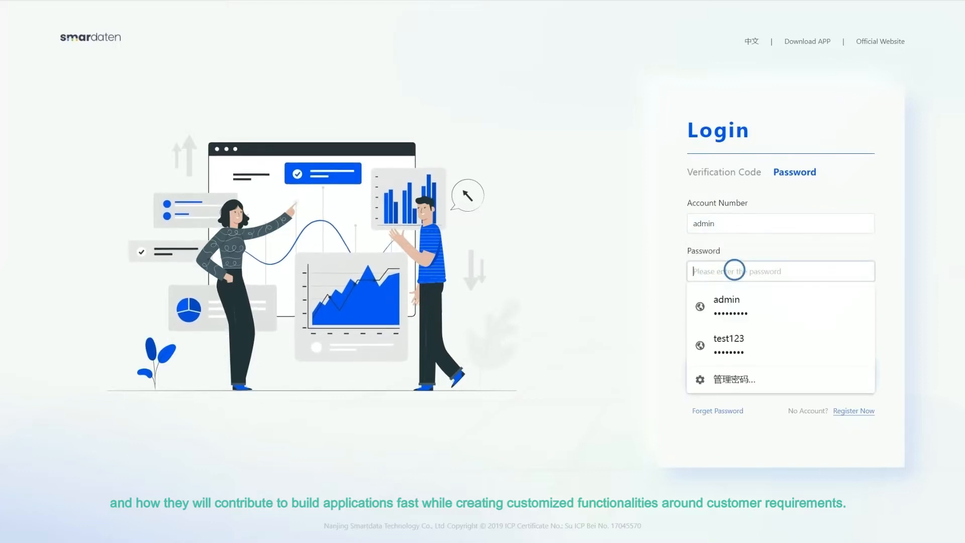
click(732, 302)
click(737, 321)
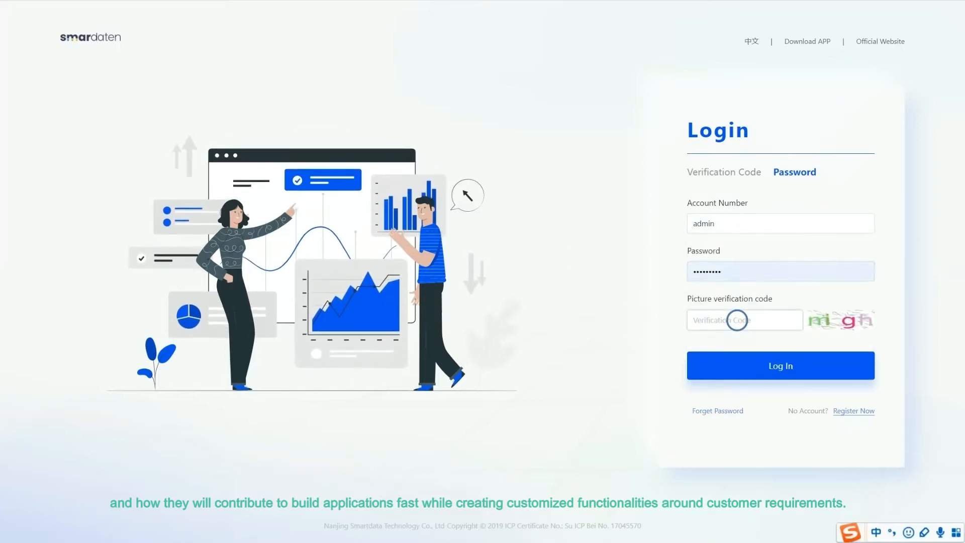
- Refresh the picture verification code, enter the verification code, and log in
click(815, 319)
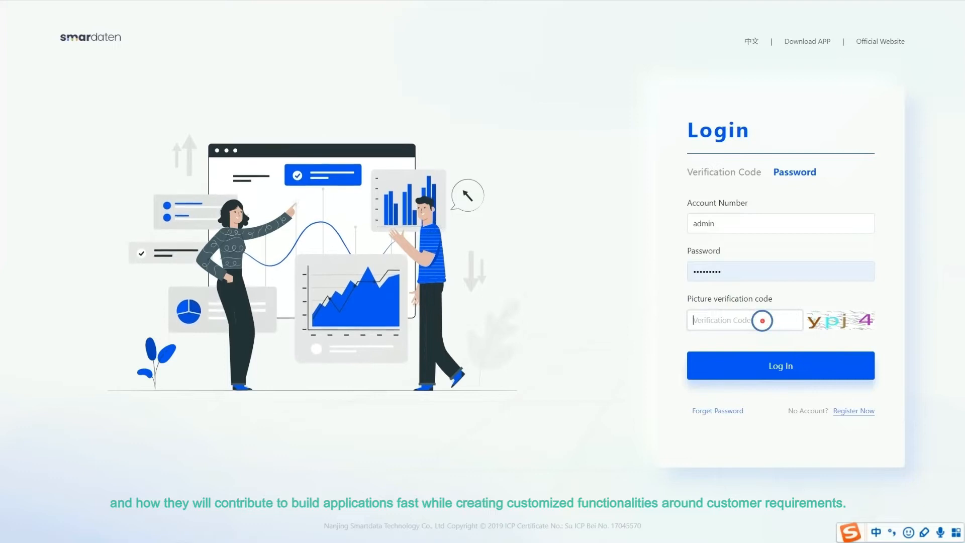
click(762, 320)
text(ypj4)
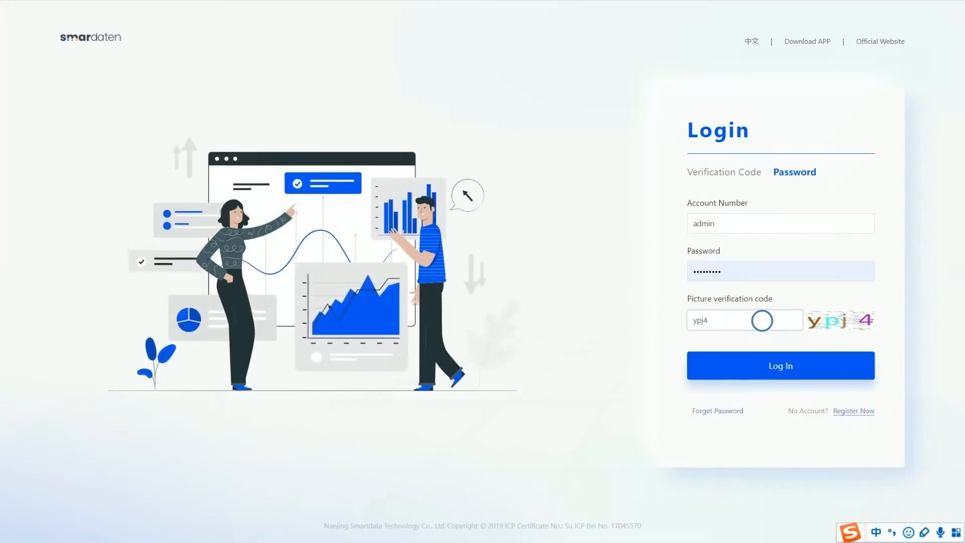
click(791, 368)
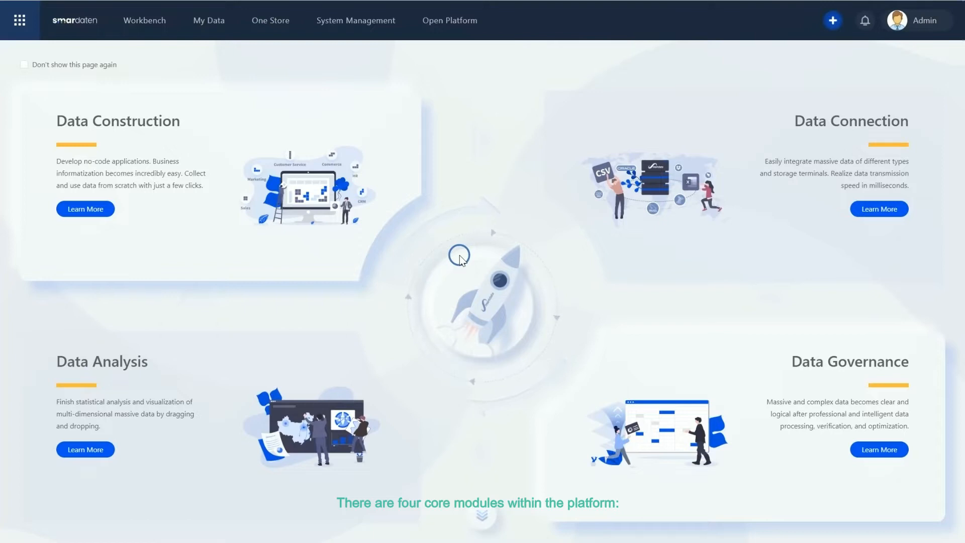
- Open the function navigation menu
click(460, 257)
click(11, 20)
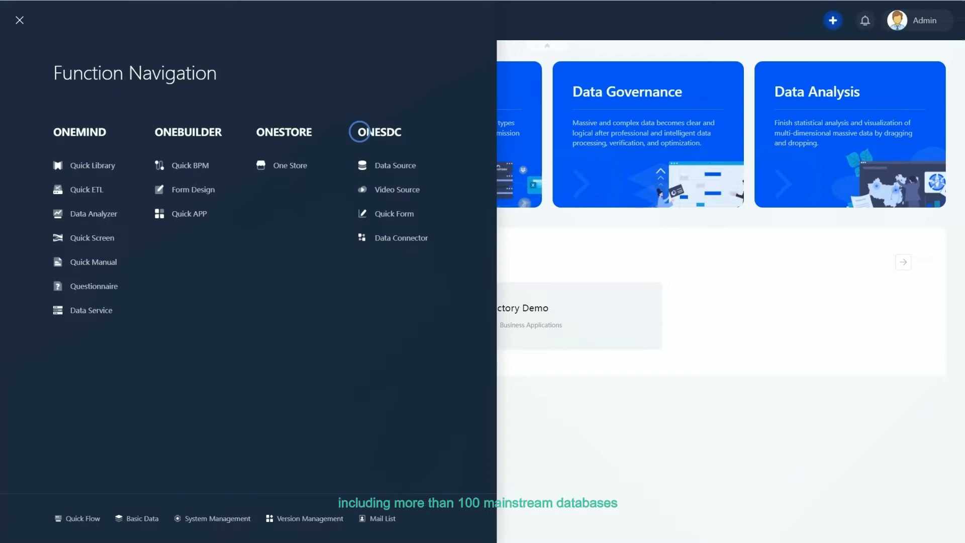
- Review the ONESDC, ONEMIND, ONEBUILDER and ONESTORE modules and their entries in the function navigation
drag(362, 131, 398, 132)
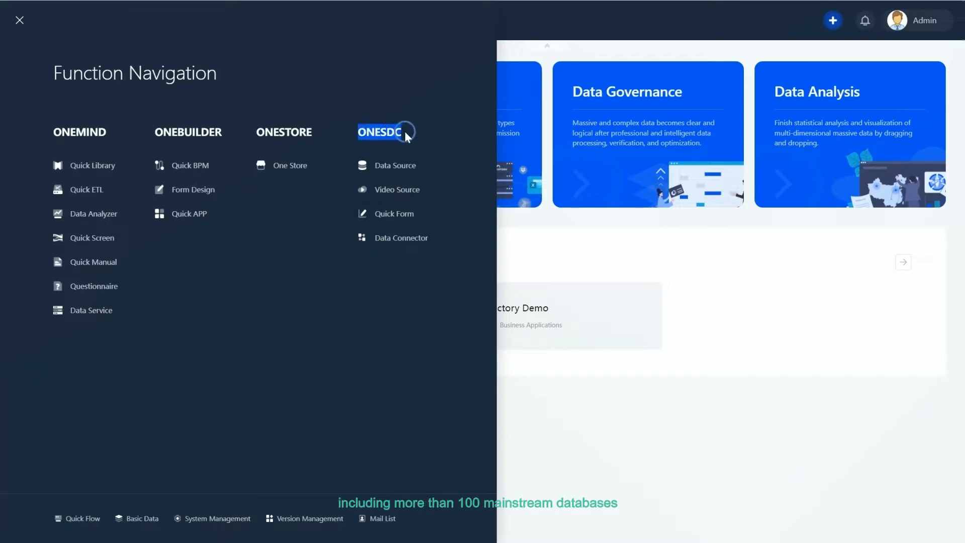
click(405, 139)
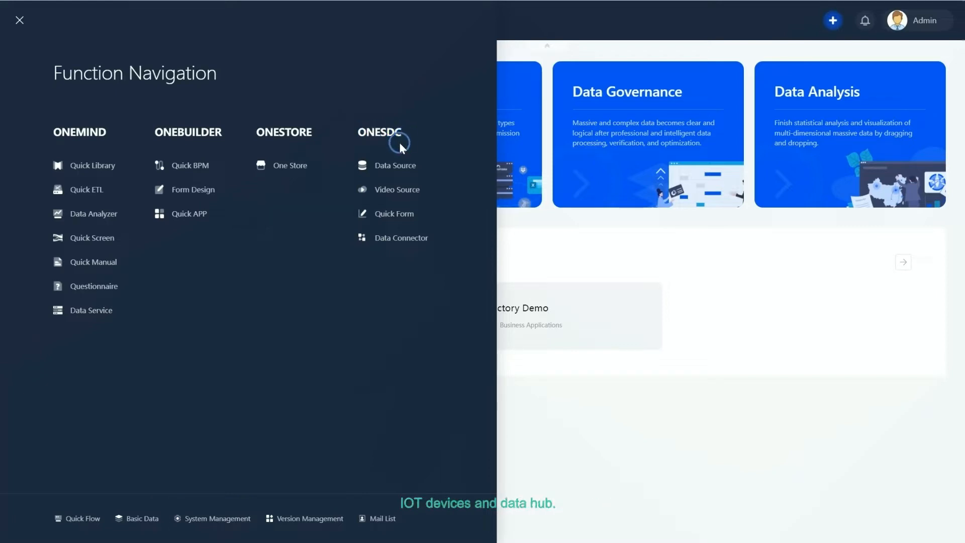
click(382, 167)
click(390, 240)
click(216, 259)
drag(68, 132, 104, 130)
click(98, 164)
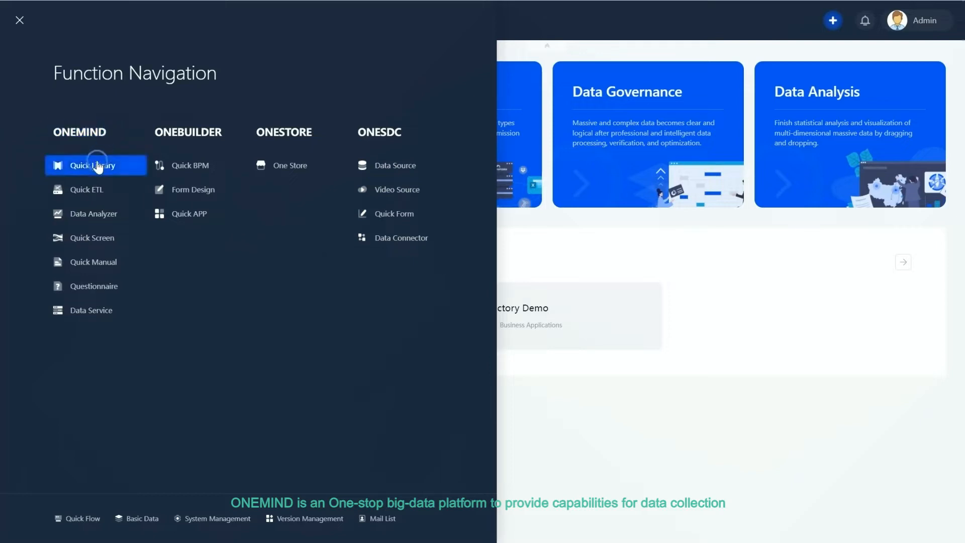
click(97, 188)
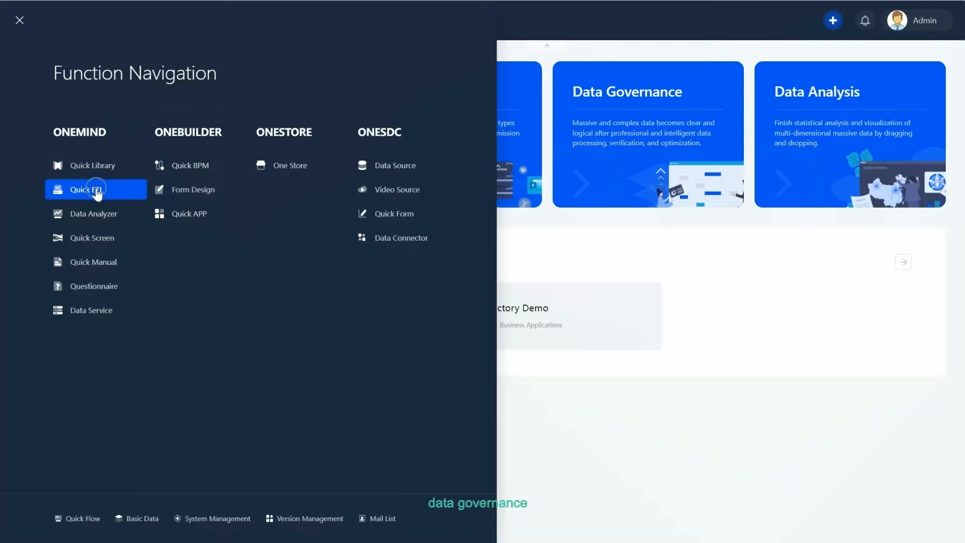
click(97, 214)
click(100, 240)
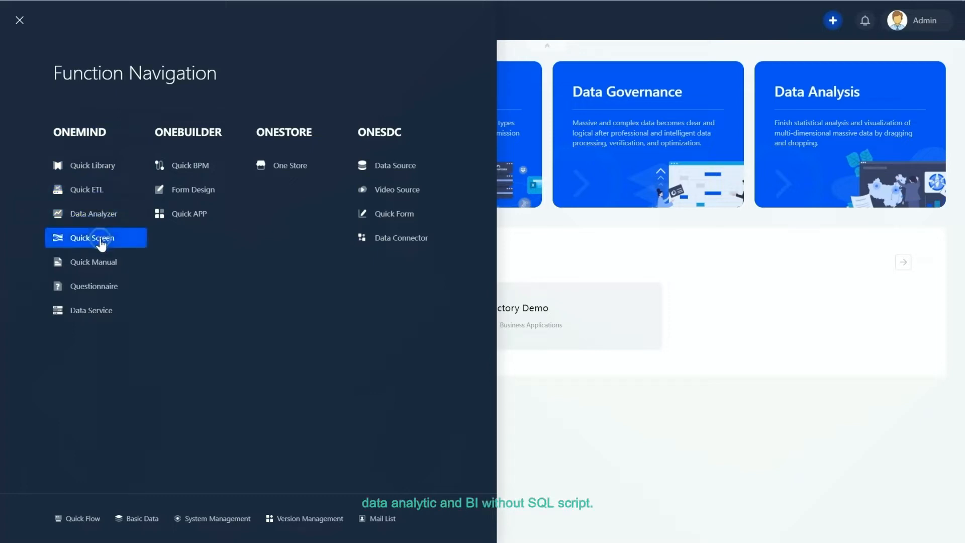
click(101, 262)
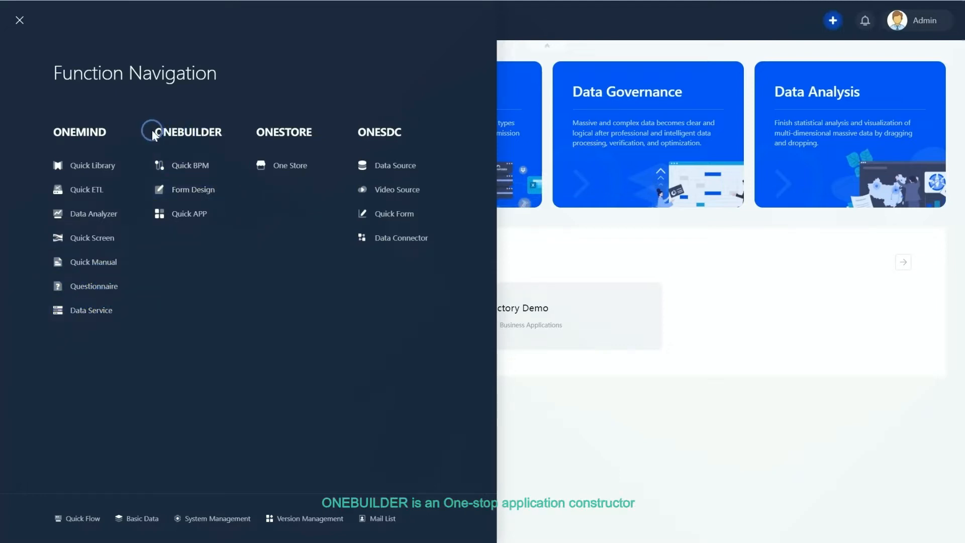
drag(164, 131, 191, 131)
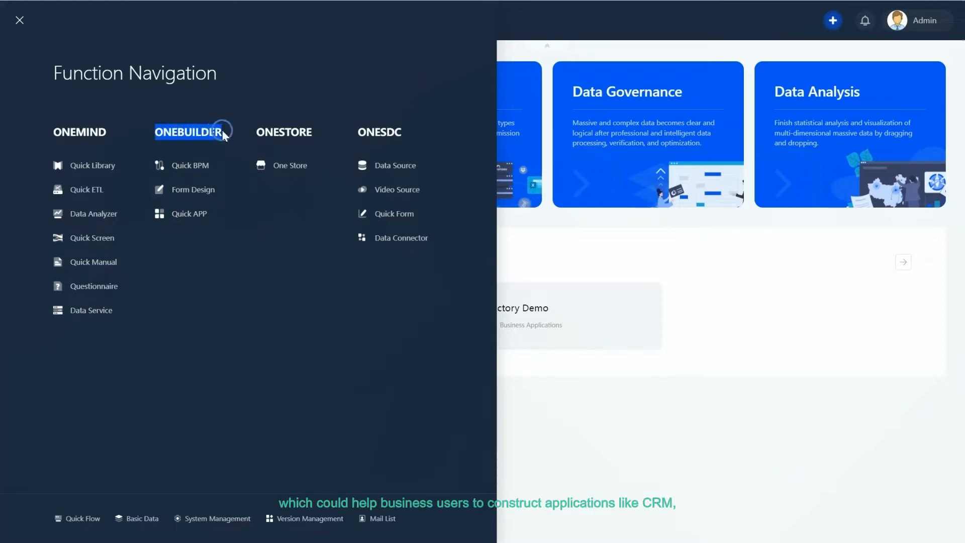
click(246, 268)
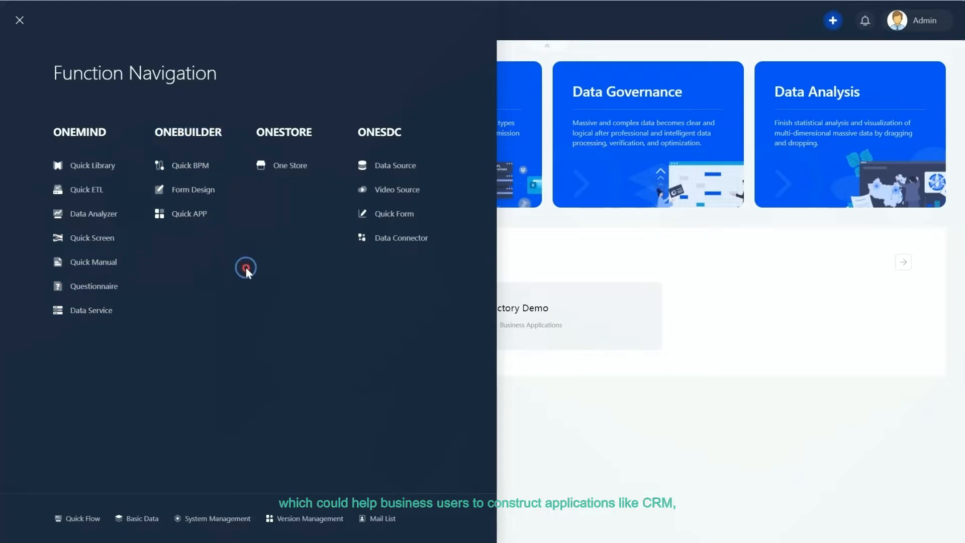
click(199, 167)
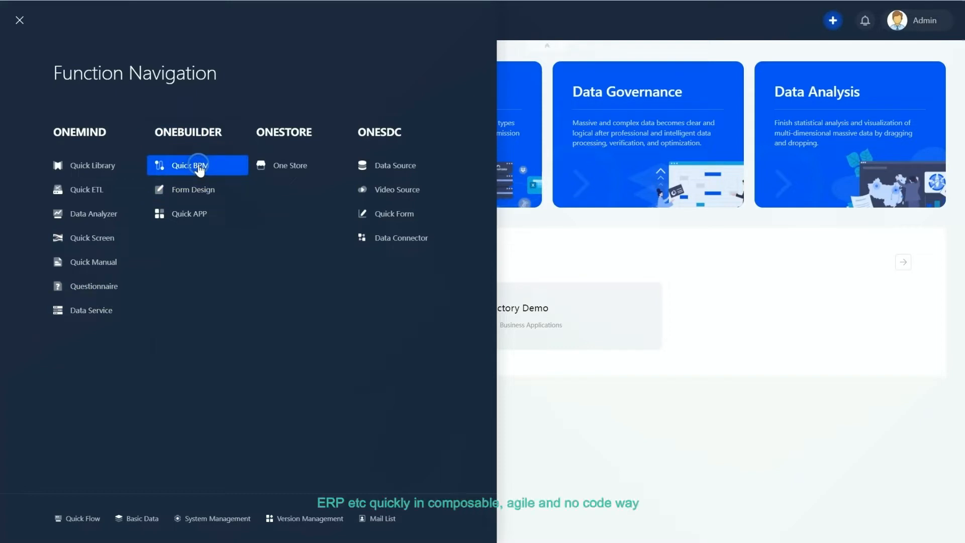
click(196, 190)
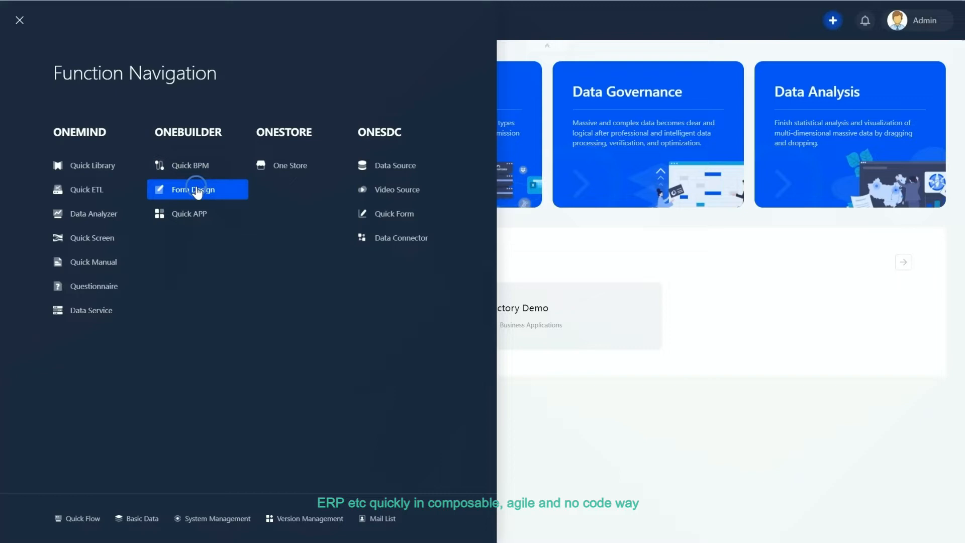
click(201, 220)
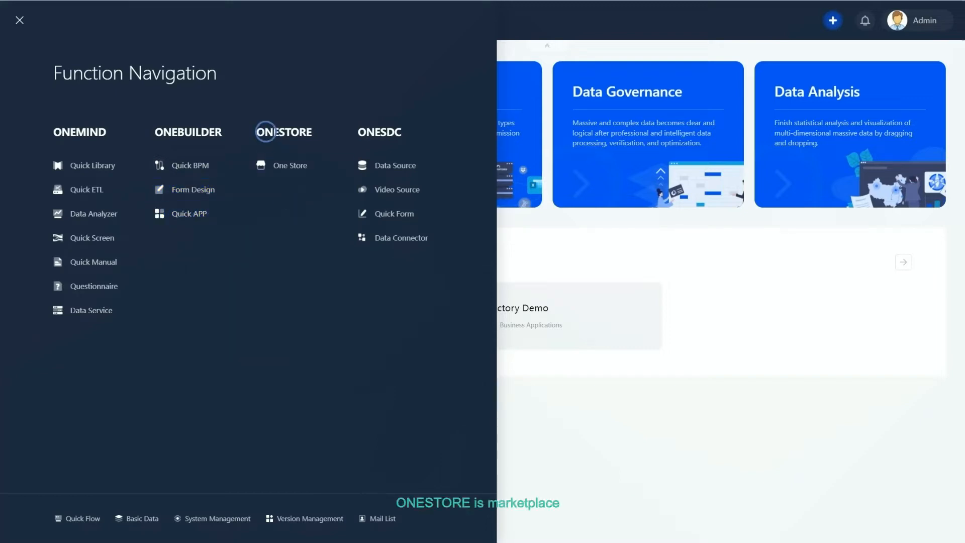
drag(259, 132, 315, 131)
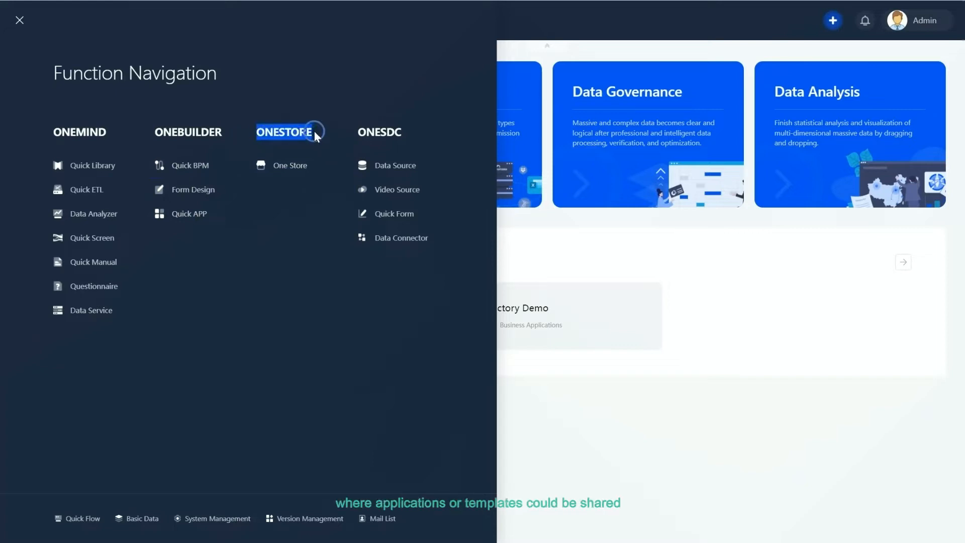
click(293, 172)
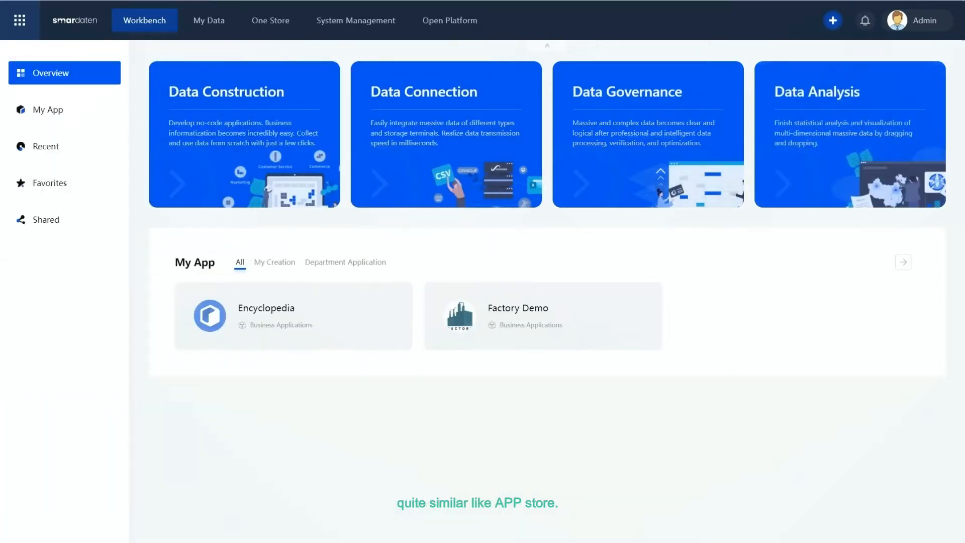
- Open the Factory Demo application from My App on the workbench
click(591, 258)
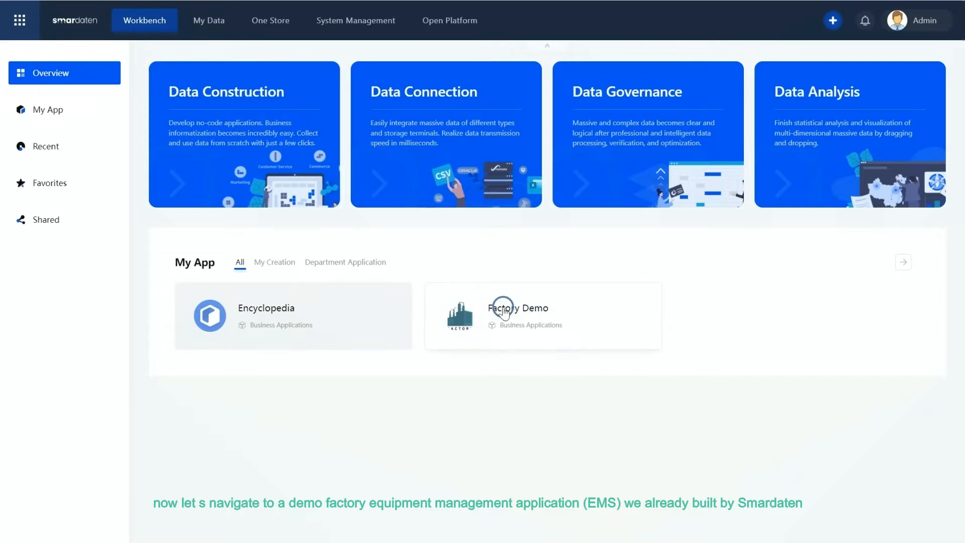
click(535, 308)
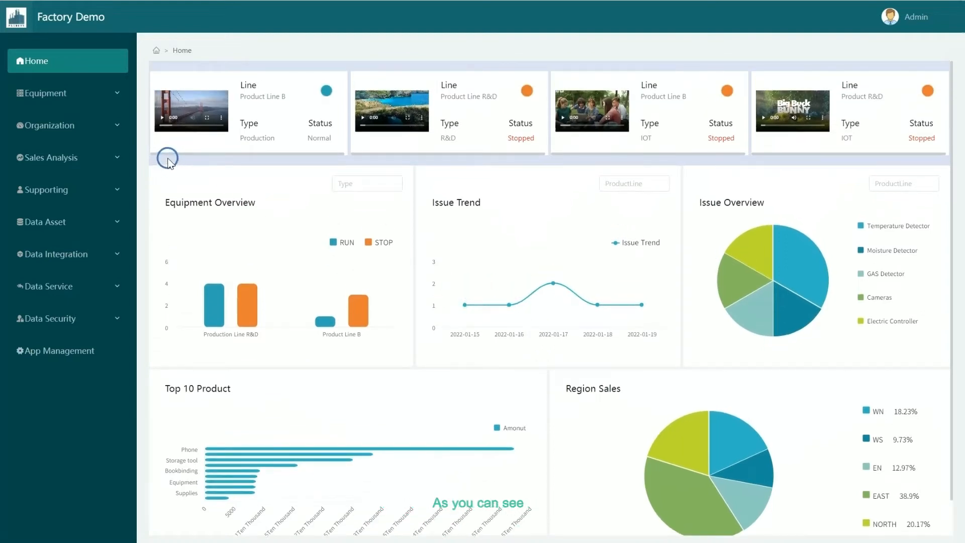
- Open the Supporting FAQ page, then the Equipment Detail list in the Factory Demo app
click(121, 192)
click(75, 214)
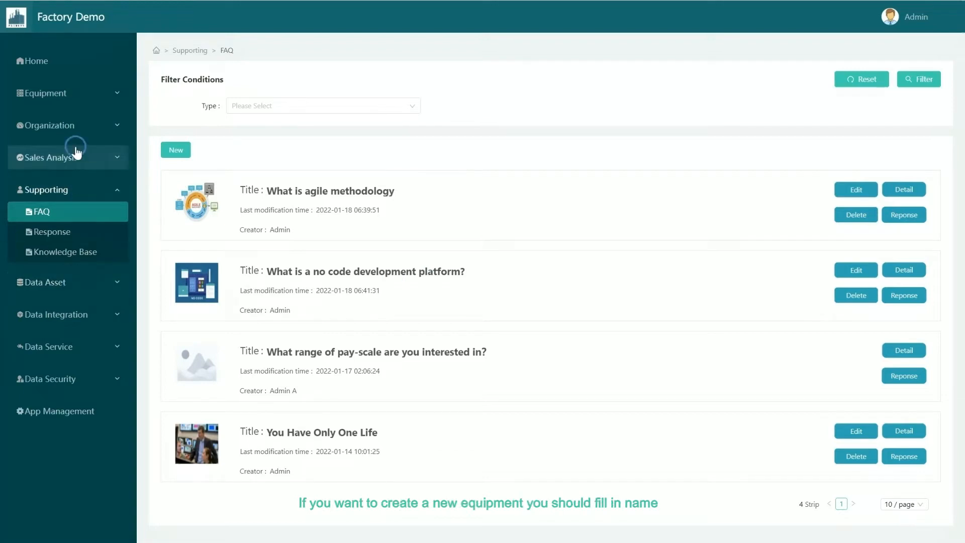
click(65, 94)
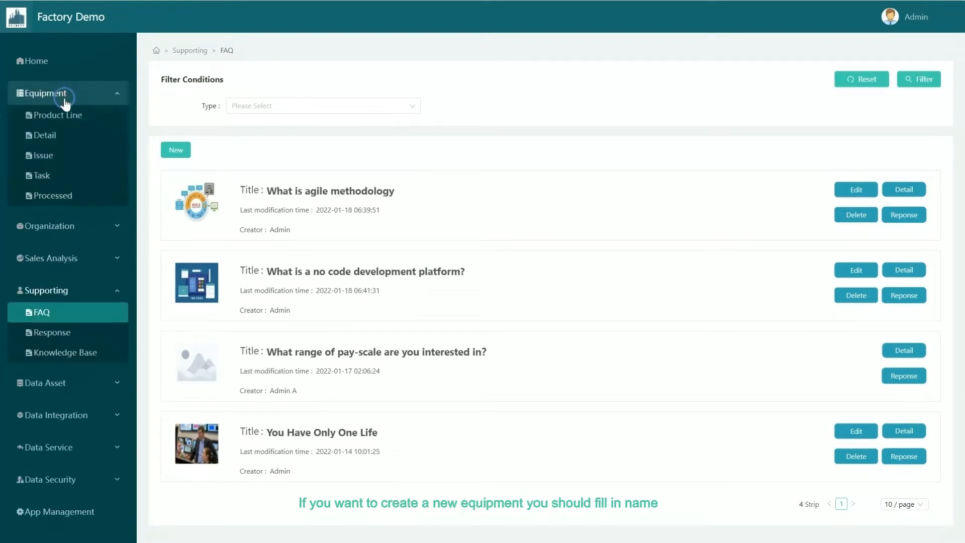
click(62, 137)
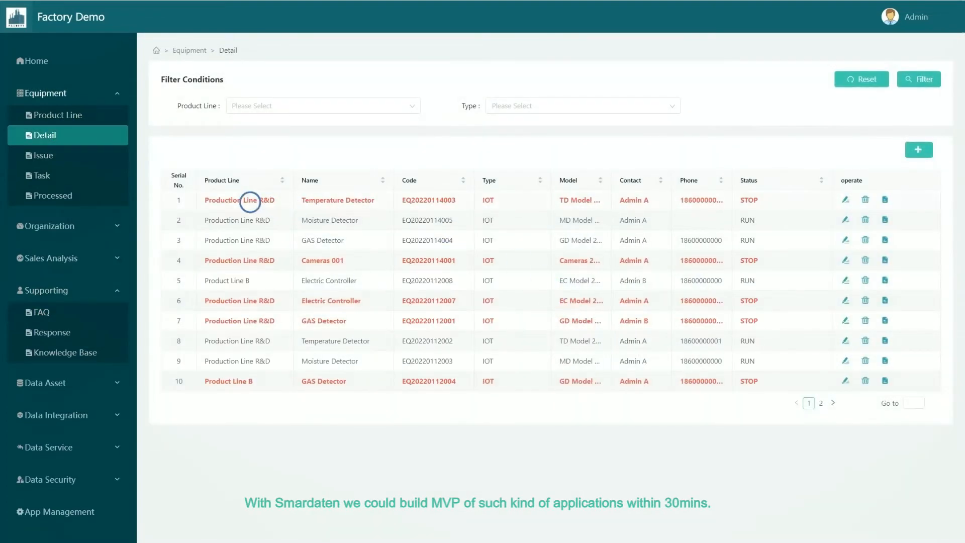
- Start adding a new equipment record and set its status to STOP
drag(255, 200, 771, 200)
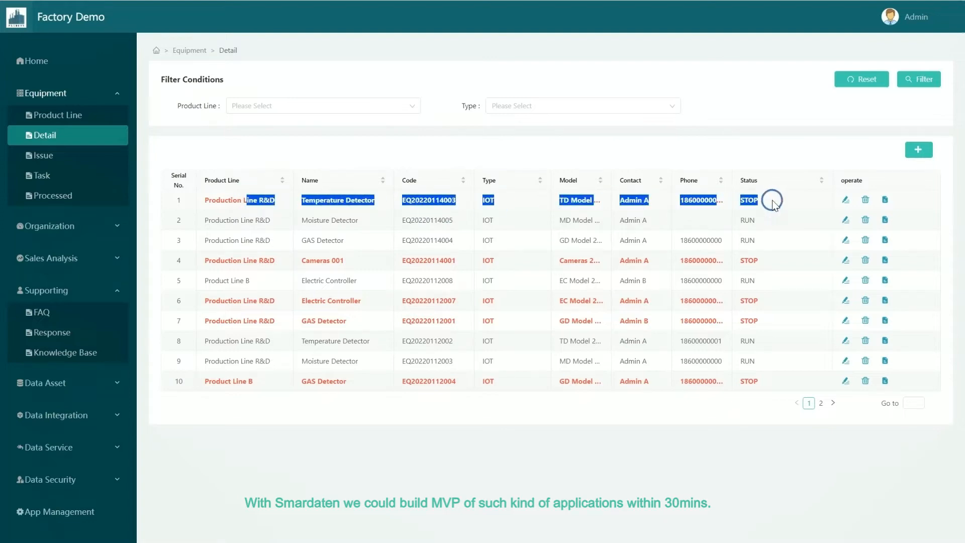
click(773, 201)
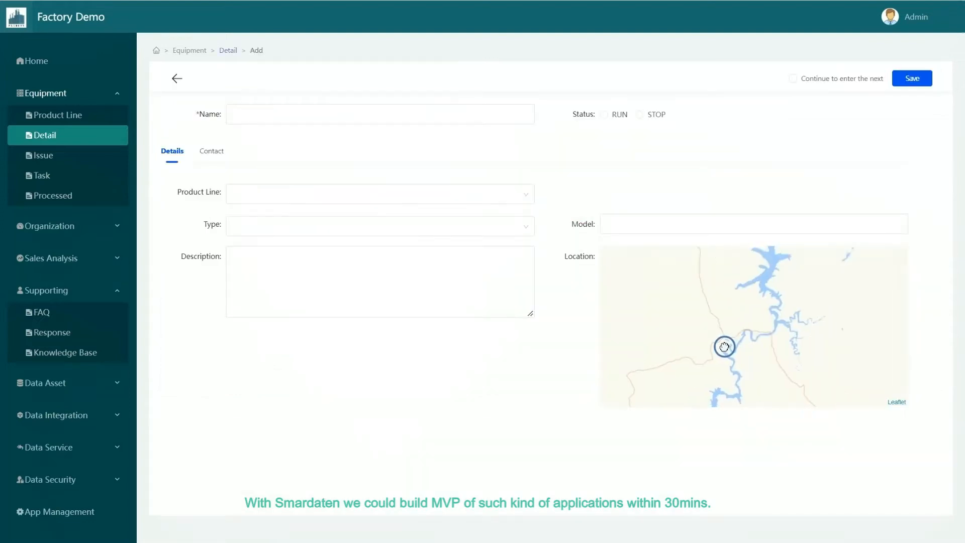
click(724, 333)
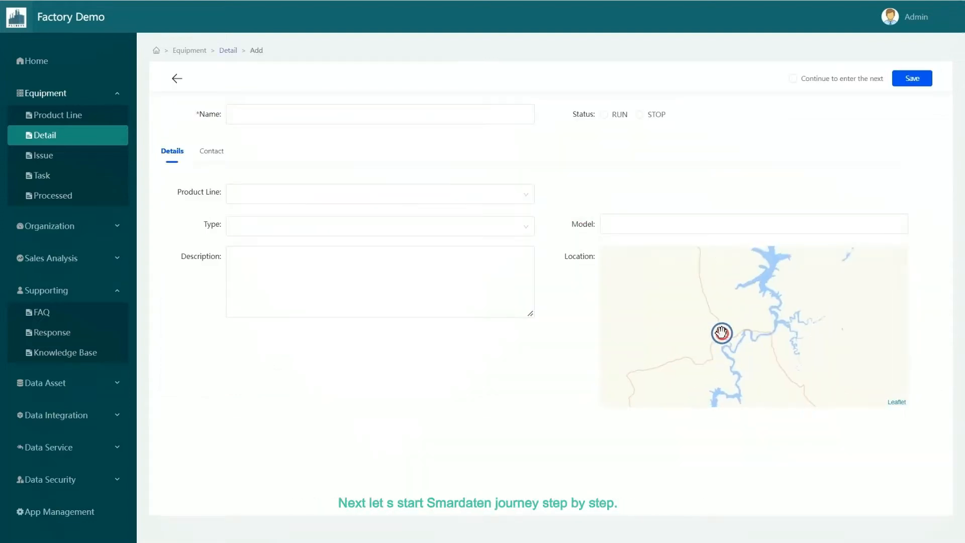
click(640, 116)
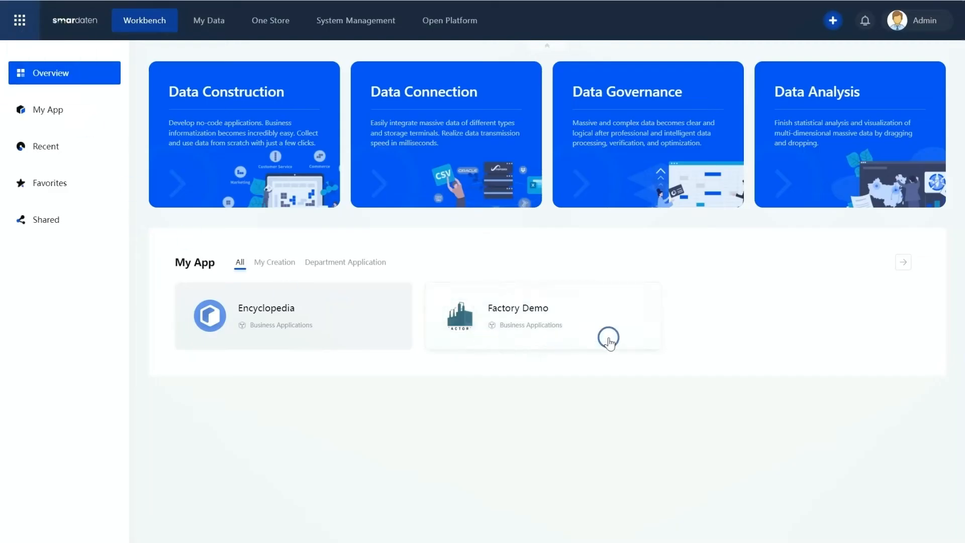
- Open the Data Source page from the function navigation, then switch to the Video Source list
click(833, 21)
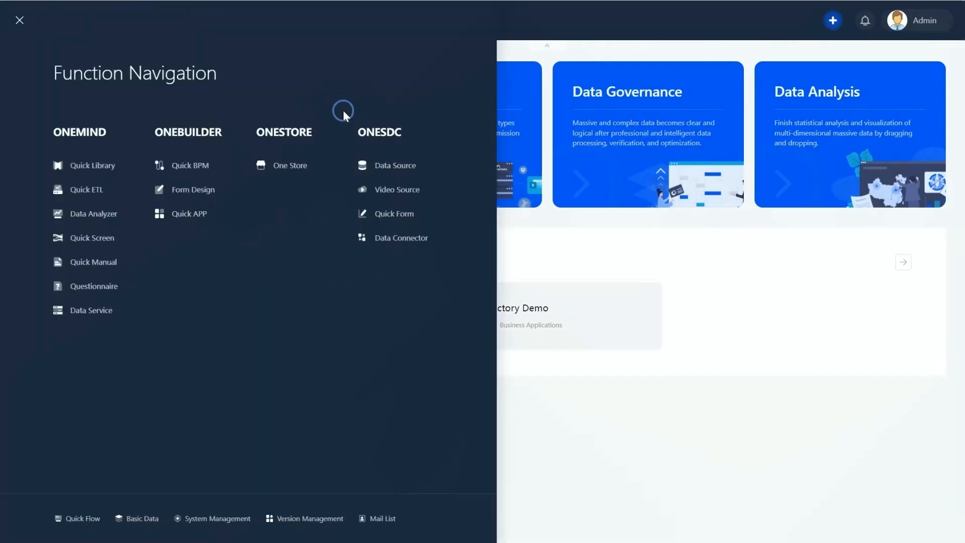
click(424, 167)
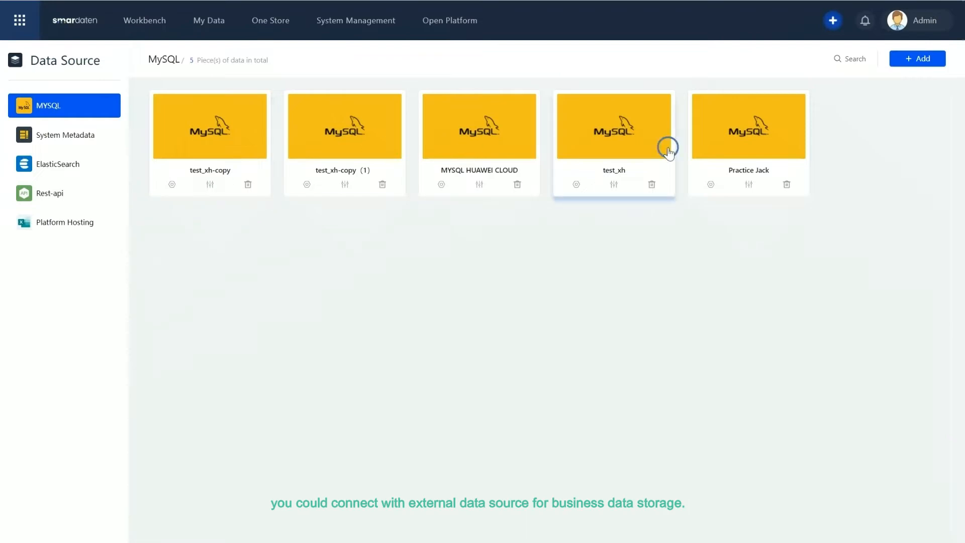
click(917, 60)
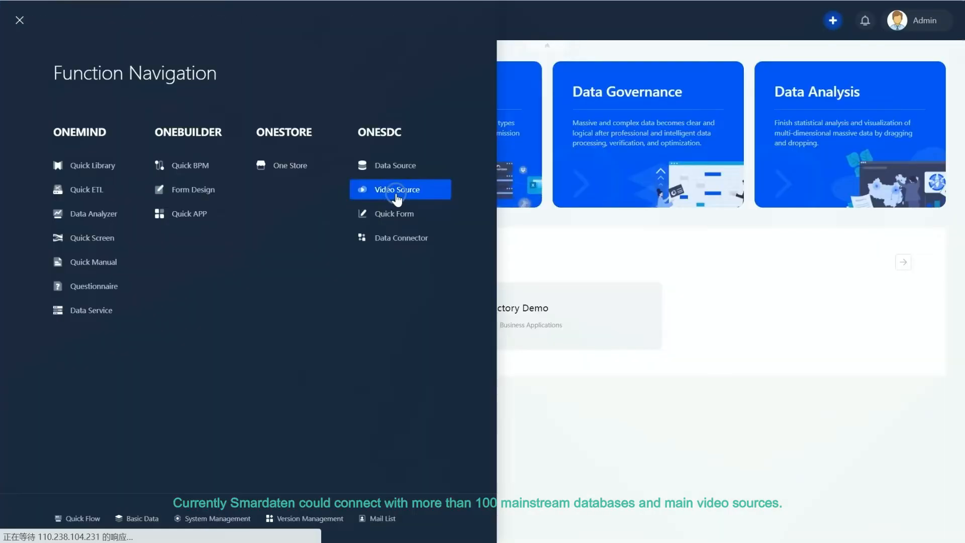
click(397, 199)
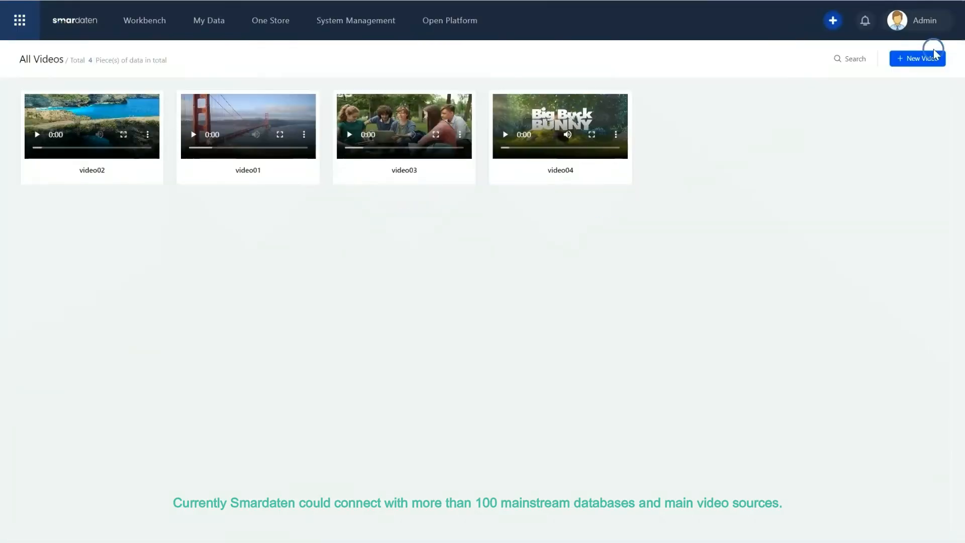
- Start a new video source and set its video type to Rtsp
click(918, 59)
click(420, 109)
click(397, 156)
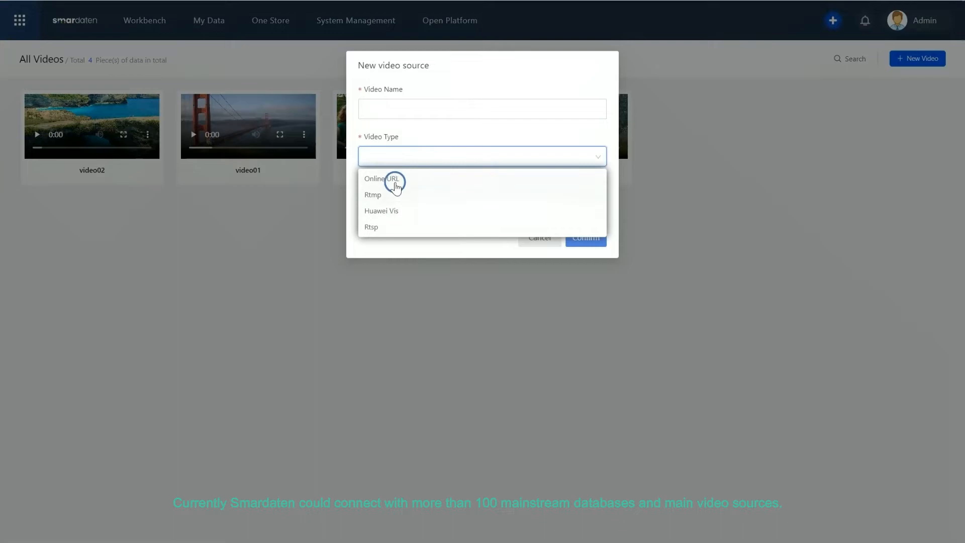
click(391, 224)
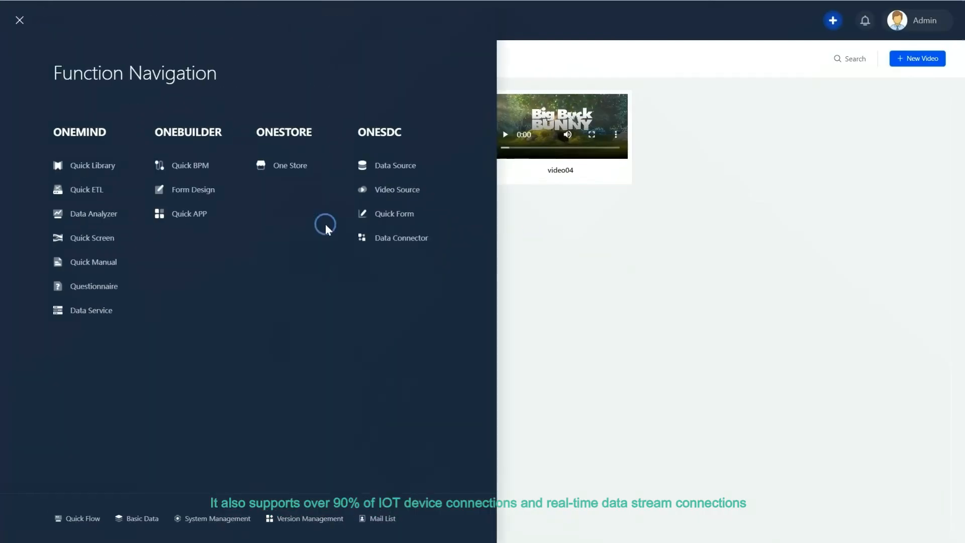
- Open the Data Connector and set the input mode to ActiveMQ
click(388, 237)
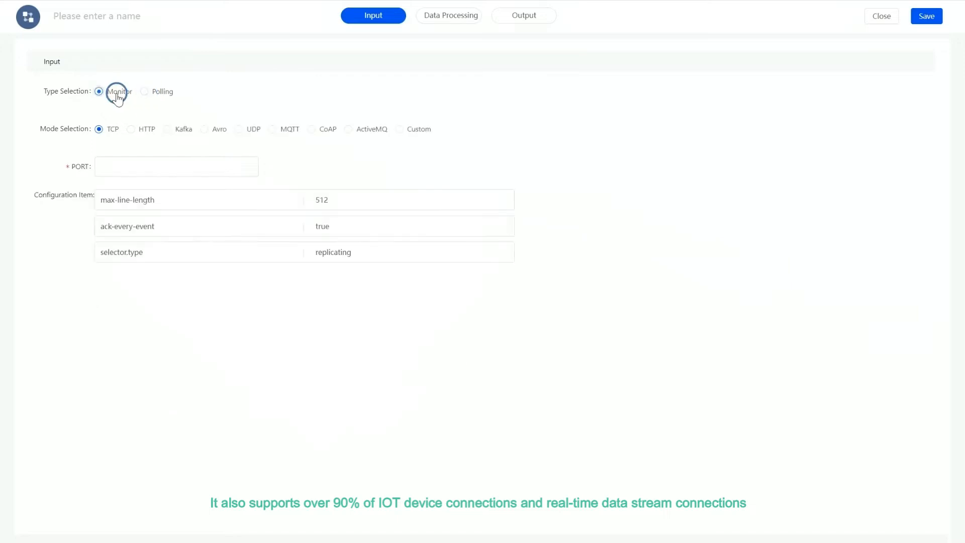
click(167, 129)
click(206, 128)
click(254, 129)
click(281, 129)
click(316, 129)
click(357, 129)
- Switch to Data Processing, set the treatment method to JSONFormat and add a data field path row
click(454, 14)
click(171, 91)
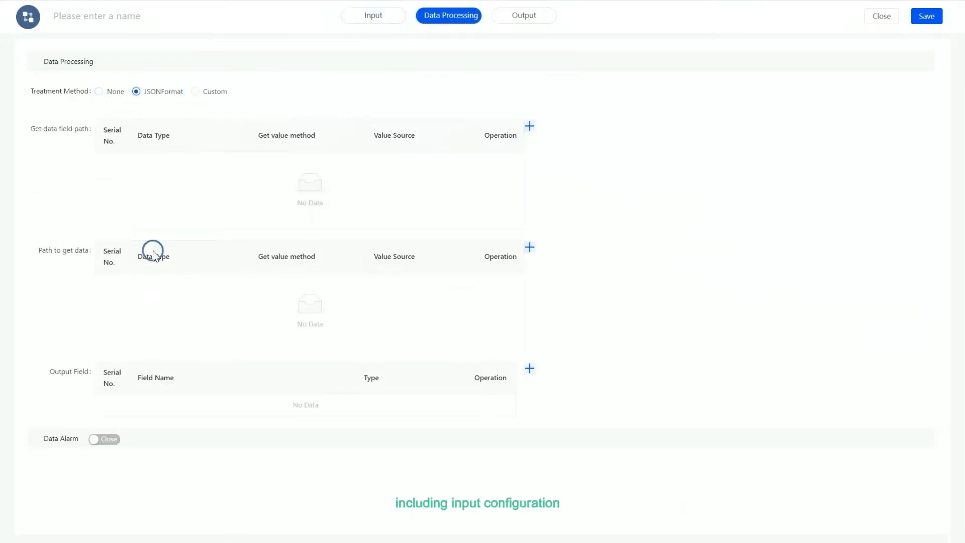
click(528, 124)
click(189, 161)
click(201, 191)
click(128, 389)
scroll(341, 372, down, 6)
scroll(341, 372, up, 6)
- Open the connector's Output configuration and examine its output options
click(523, 16)
click(210, 97)
click(335, 96)
click(388, 99)
click(474, 96)
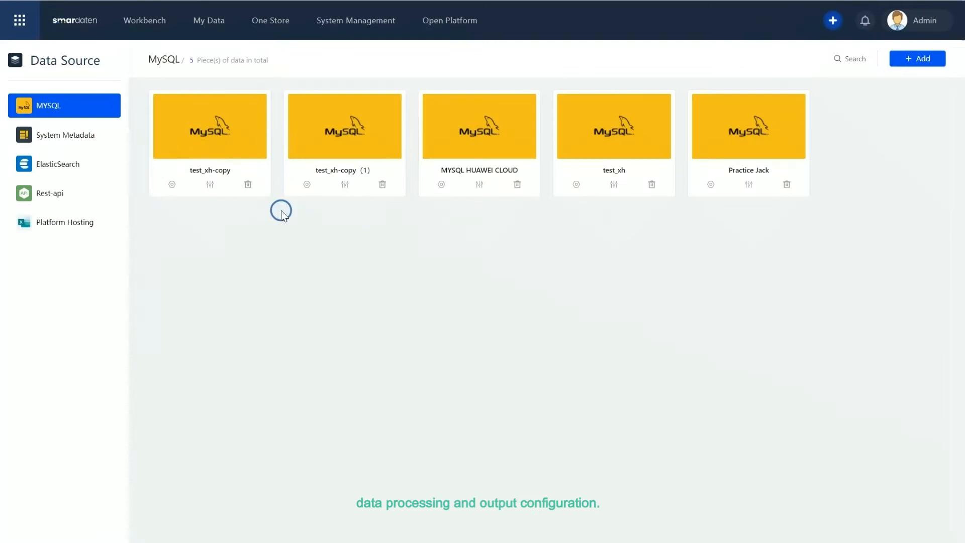
- Open the test_xh-copy MySQL data source for editing and test its connection
click(172, 184)
click(712, 180)
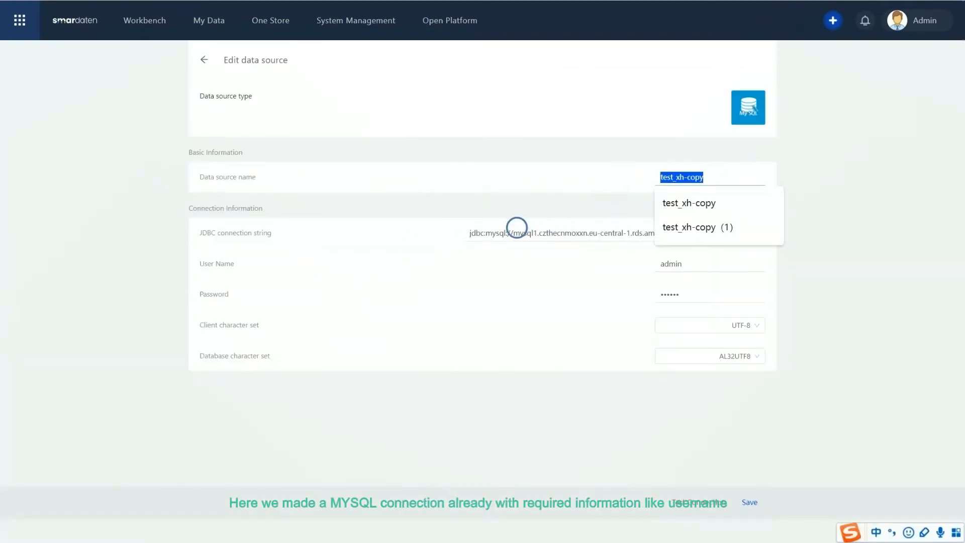
drag(470, 231, 780, 233)
click(661, 418)
click(690, 500)
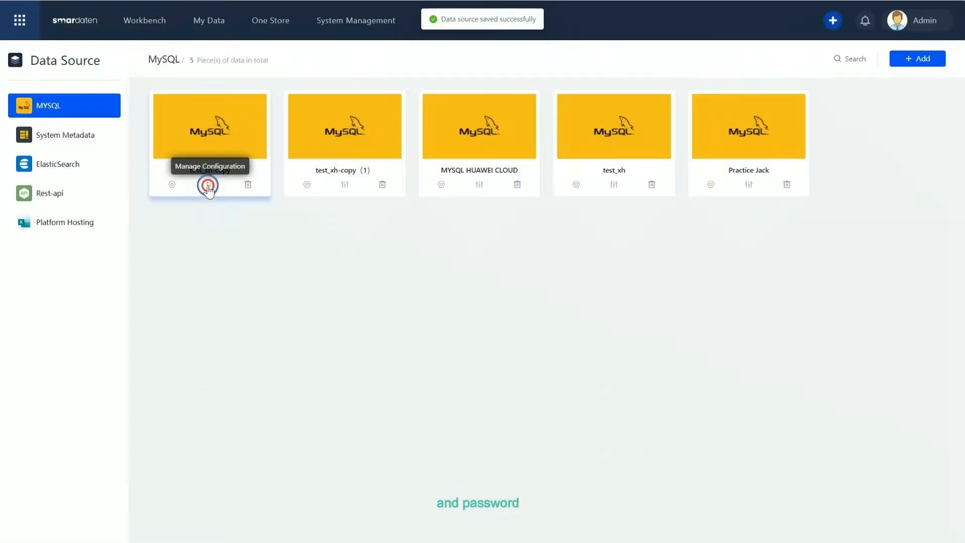
- Open the data source's Manage Configuration page and examine its store information and asset collection rules
click(208, 183)
drag(145, 142, 188, 142)
drag(255, 142, 422, 143)
drag(459, 142, 488, 144)
click(550, 135)
drag(135, 170, 692, 193)
click(422, 270)
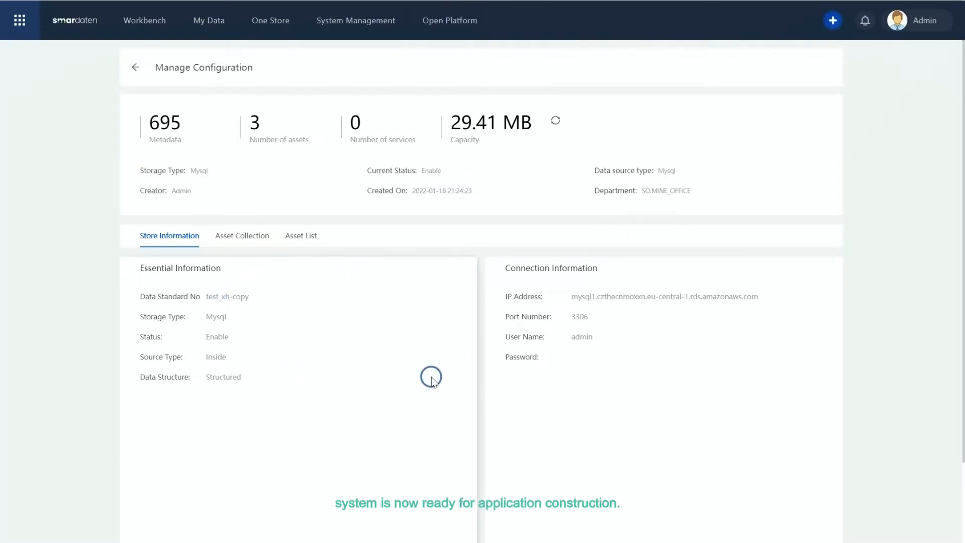
scroll(292, 347, down, 2)
scroll(290, 257, up, 2)
click(242, 244)
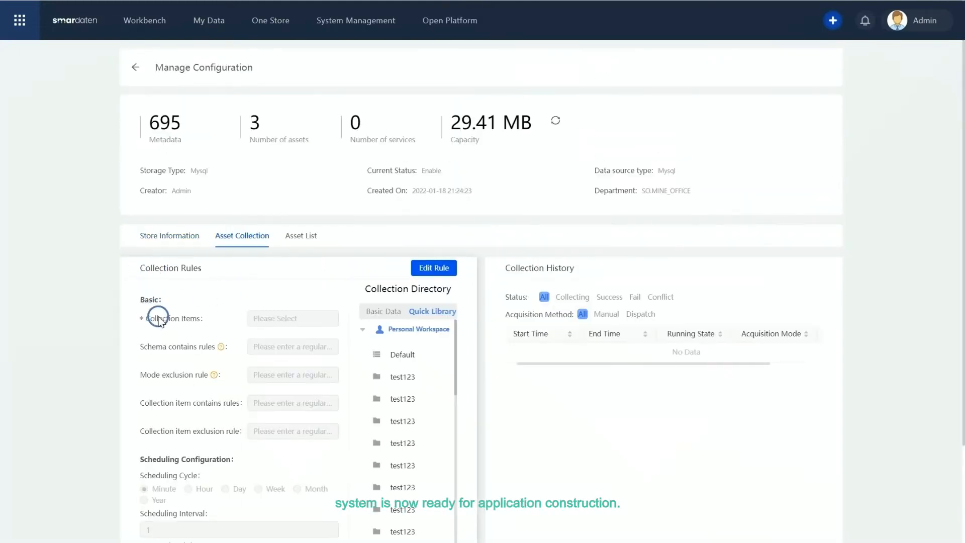
scroll(272, 316, down, 2)
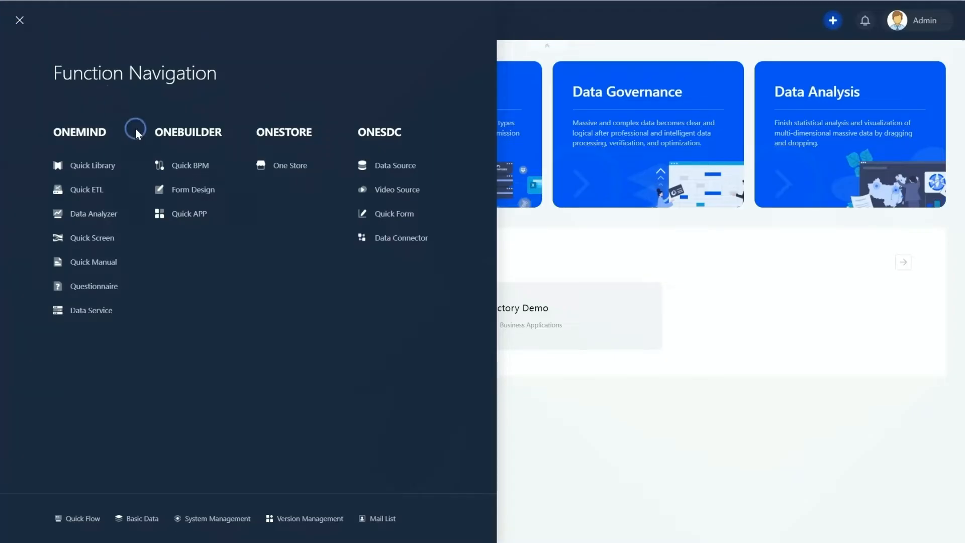
- Open Form Design and generate the Product Detail form from the test_xh MySQL model's fields
click(186, 191)
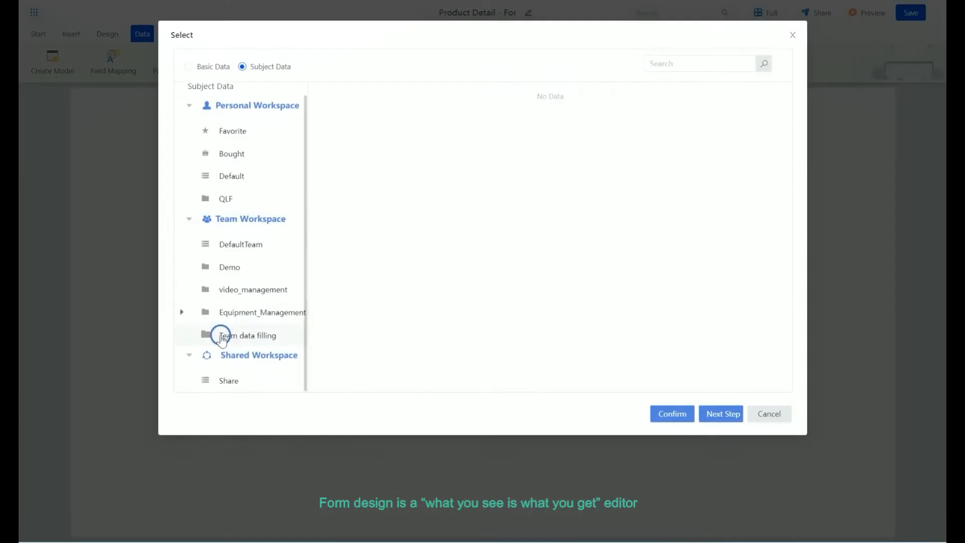
click(219, 334)
click(491, 242)
click(717, 414)
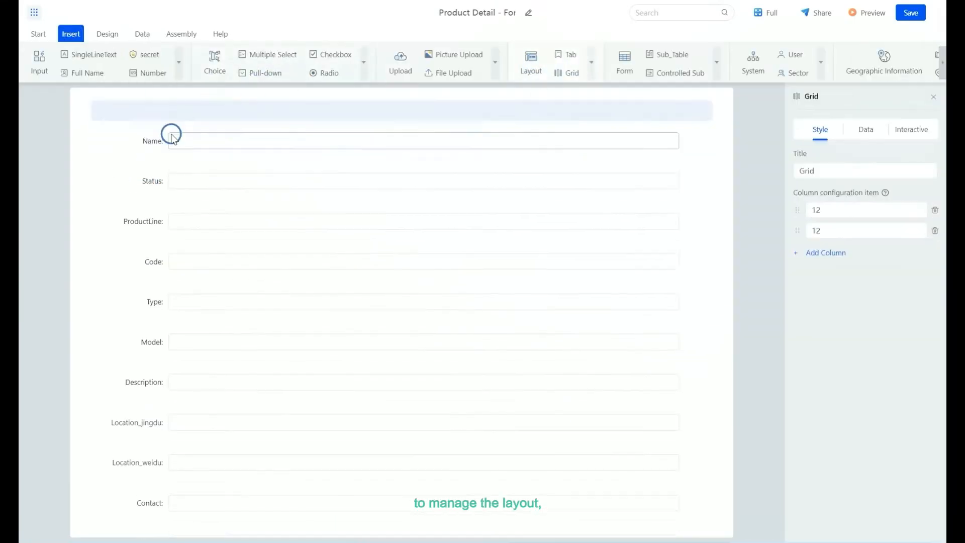
drag(171, 135, 399, 118)
- Make the Name field required
click(857, 192)
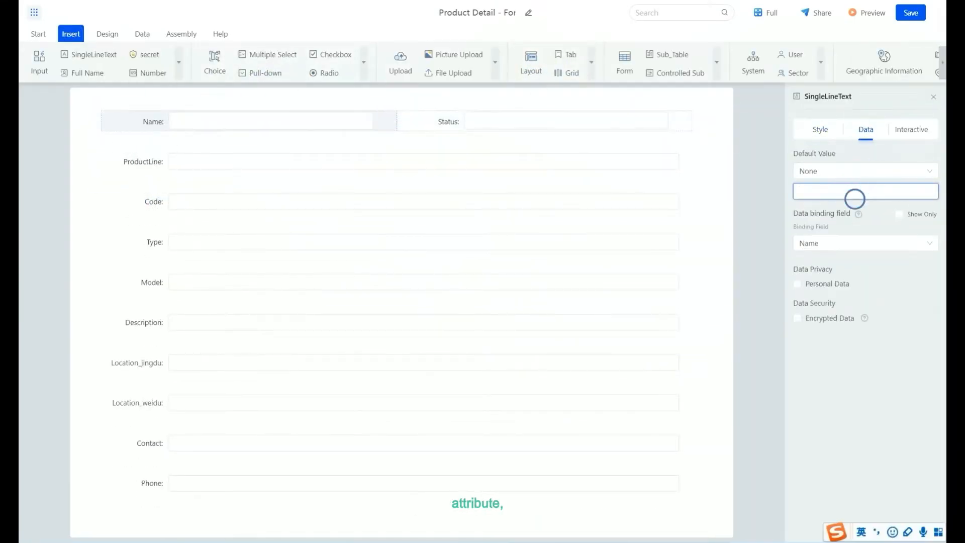
click(911, 129)
click(798, 235)
- Turn the Status field into a radio with options RUN and STOP and choose its binding field
click(449, 124)
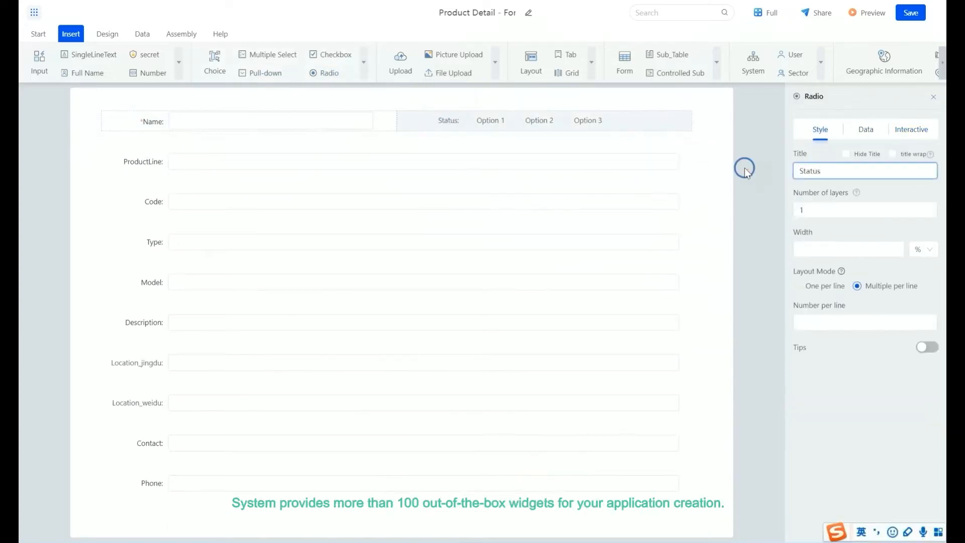
click(866, 129)
drag(811, 233, 765, 229)
text(RUNRUN)
drag(810, 253, 770, 250)
text(STOP)
drag(901, 256, 786, 252)
text(STOP)
click(934, 274)
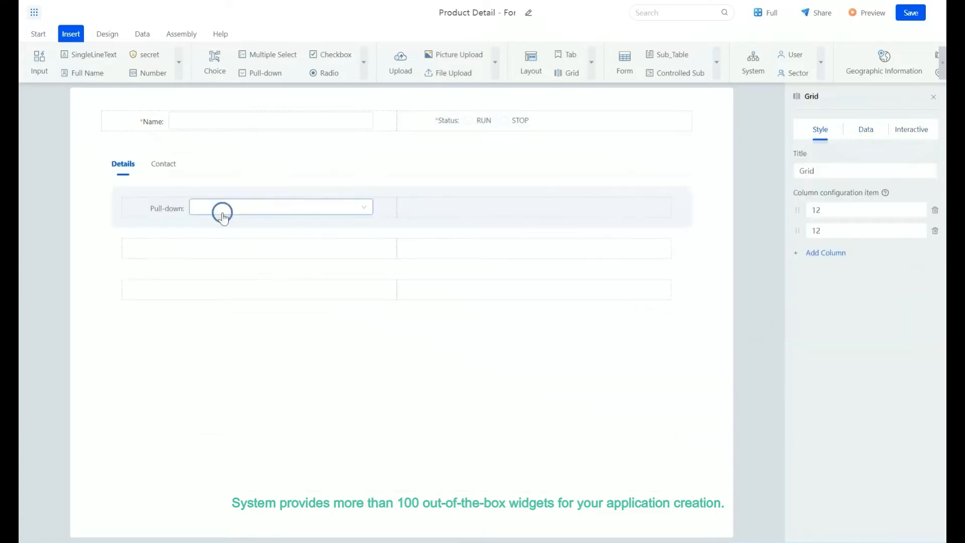
drag(815, 171, 775, 168)
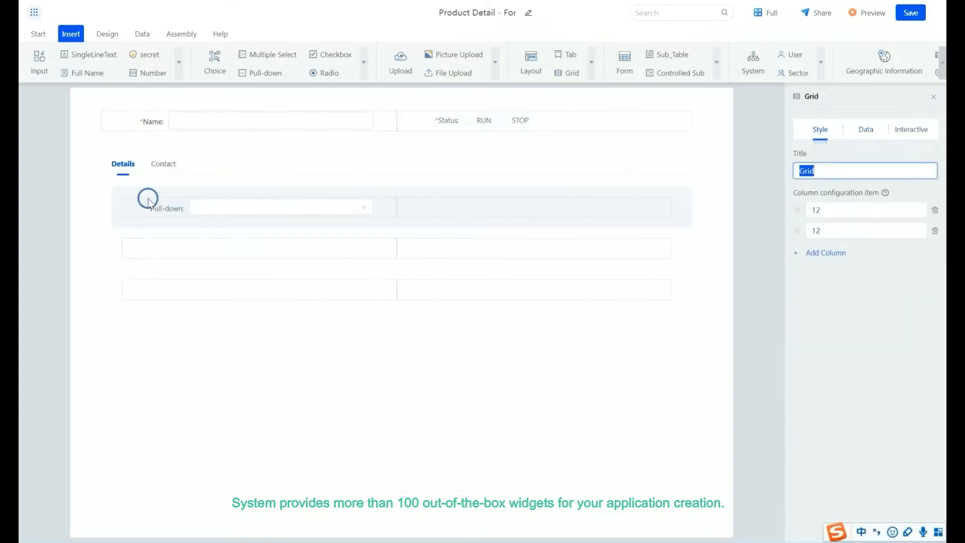
- Title the pull-down in the Details tab Product Line and source its options from the ProductLine data asset
click(227, 201)
text(Product Line)
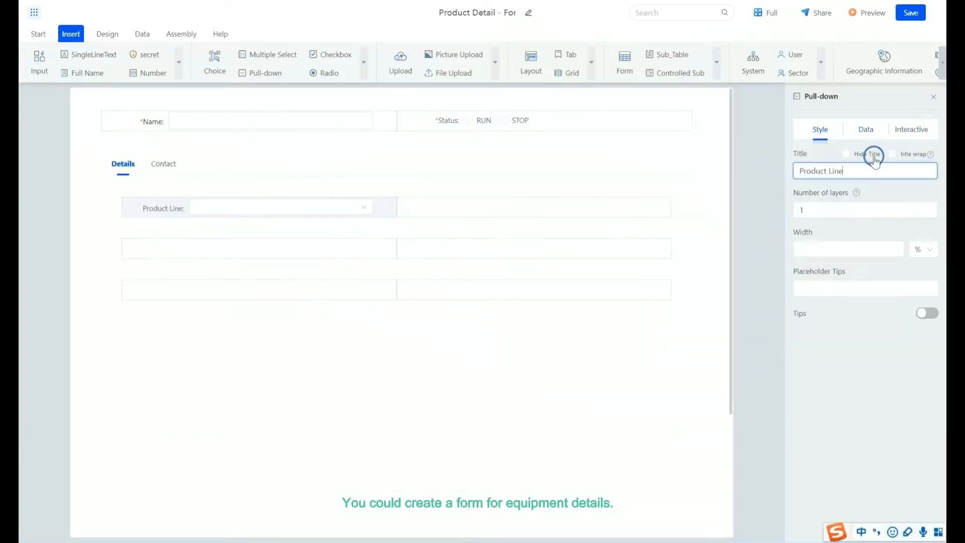
click(865, 130)
click(846, 171)
click(835, 225)
click(920, 211)
click(235, 329)
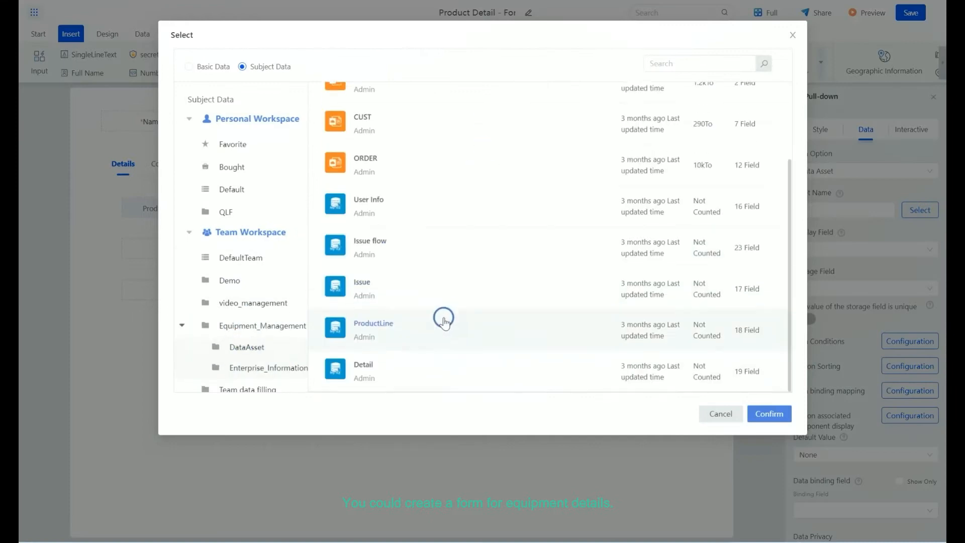
click(770, 414)
- Set the Product Line pull-down's display field to ProductLineName and choose its binding field
click(929, 248)
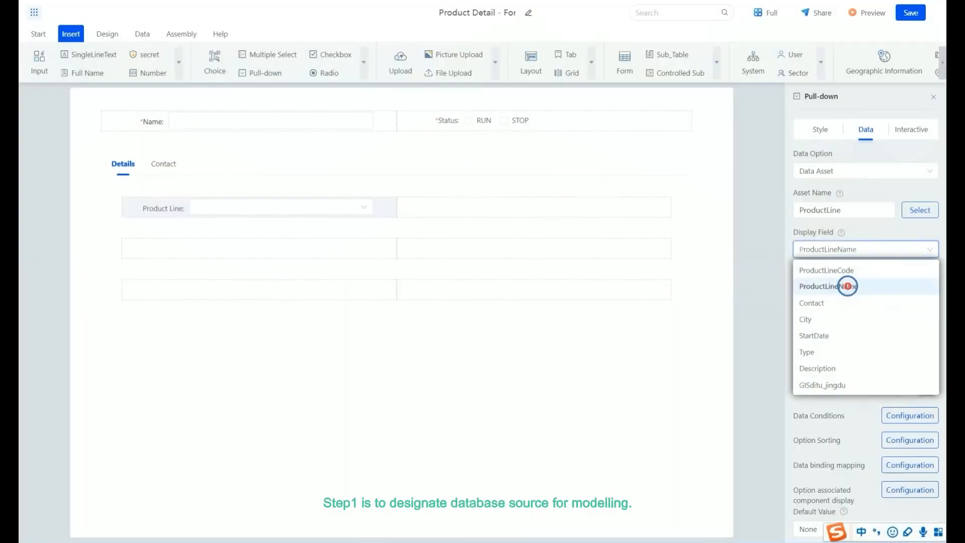
click(848, 286)
scroll(814, 243, down, 2)
scroll(828, 243, down, 1)
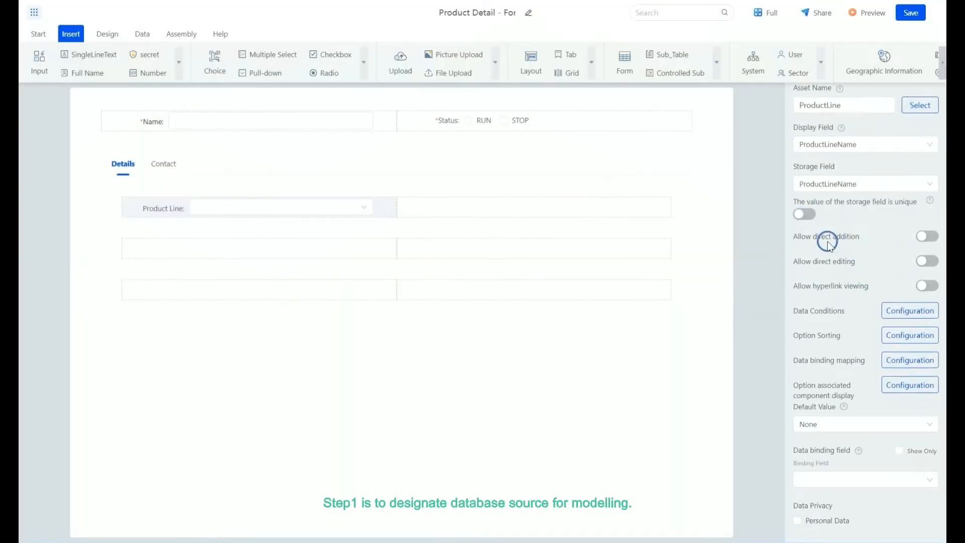
click(854, 480)
click(825, 373)
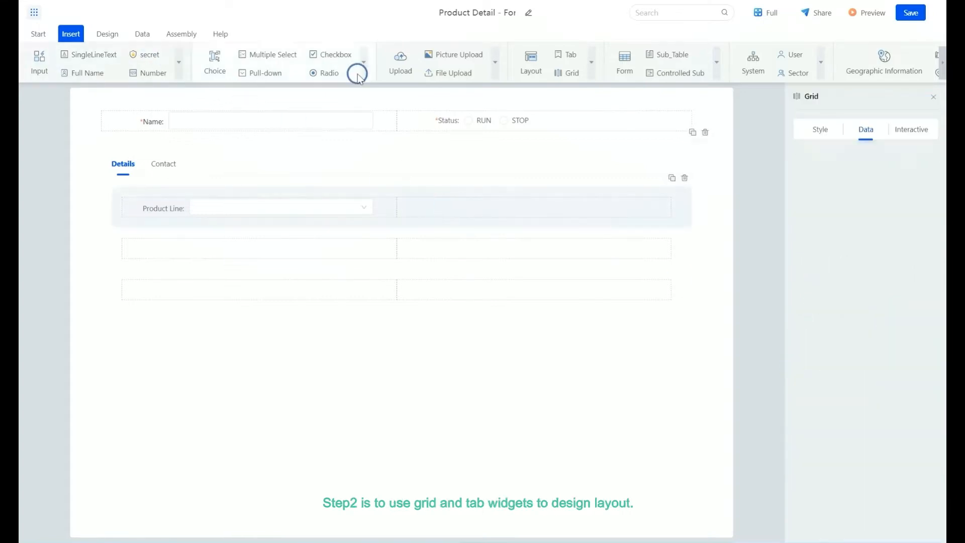
- Add an Auto Number widget beside Product Line and title it Code
click(821, 63)
drag(753, 123, 473, 207)
click(821, 131)
drag(850, 171, 686, 171)
text(Code)
- Open the Code numbering rules and set a fixed prefix EQ
click(866, 130)
click(911, 156)
click(452, 168)
click(417, 124)
click(487, 124)
text(EQ)
click(420, 143)
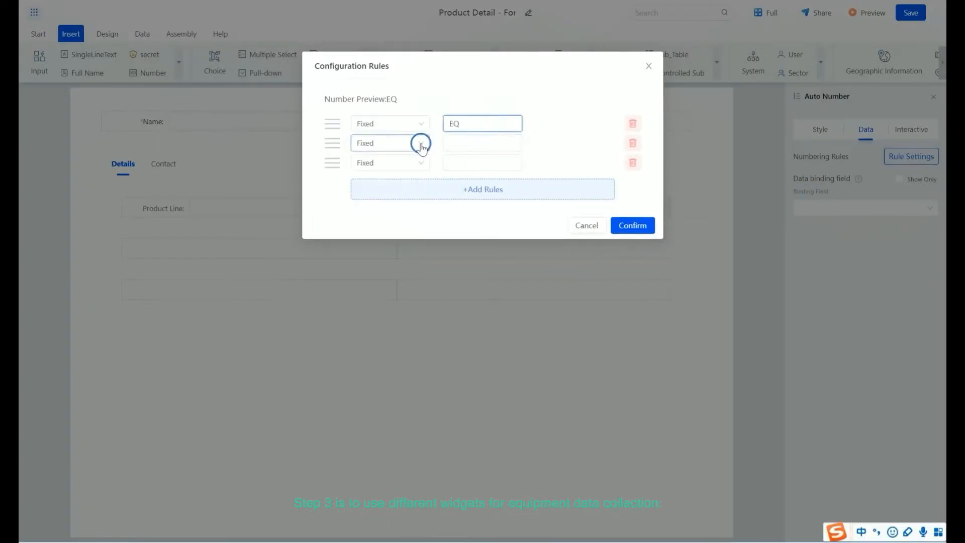
- Add a YYYYMMdd date rule and a three-digit serial rule to the Code numbering and confirm
click(364, 180)
click(506, 141)
click(456, 194)
click(390, 163)
click(375, 233)
click(574, 162)
click(590, 185)
click(635, 226)
- Add a pull-down below Product Line and title it Type
click(702, 222)
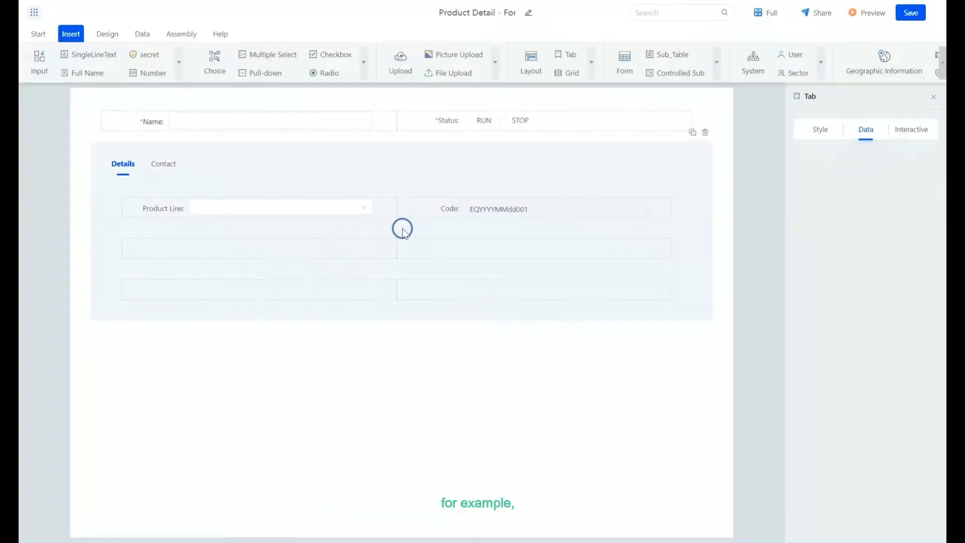
drag(265, 73, 186, 246)
click(821, 129)
drag(844, 171, 762, 169)
text(Type)
- Set the Type pull-down to dictionary data EQTYPE and bind it to the Type field
click(866, 129)
click(860, 259)
click(482, 117)
click(485, 225)
click(864, 403)
click(825, 334)
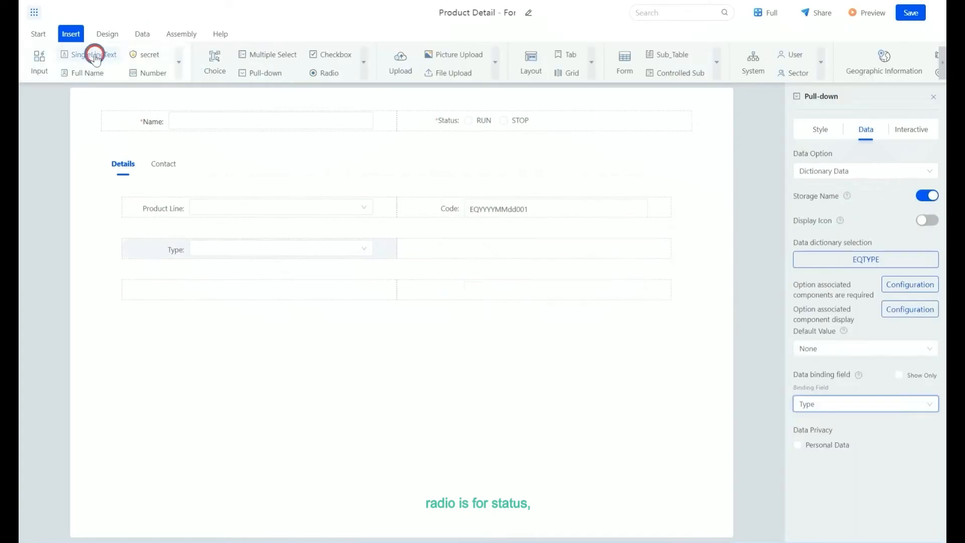
- Add a single-line text field titled Model beside Type and bind it to the Model field
drag(101, 57, 533, 248)
text(Model)
click(866, 129)
click(868, 166)
click(911, 130)
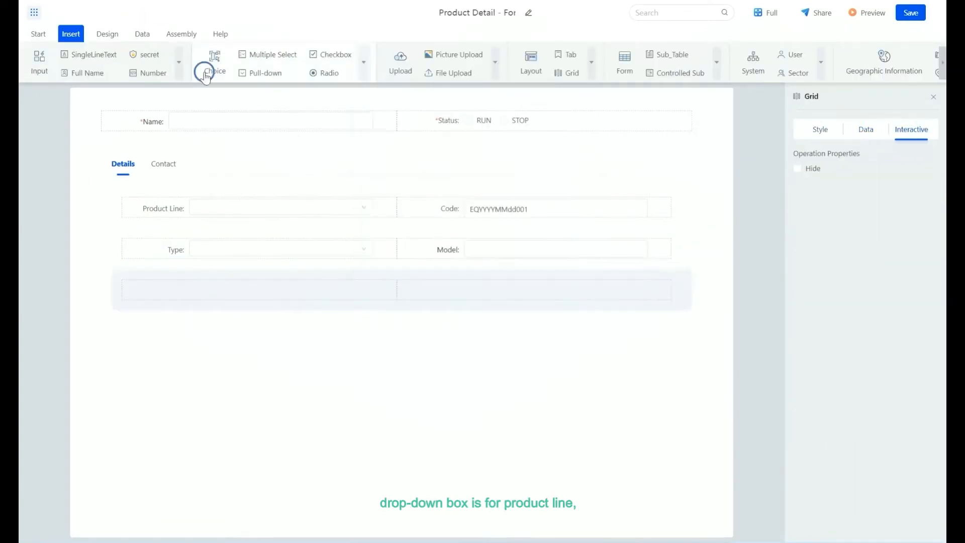
- Add a multi-line text field titled Description in the next grid row
click(178, 63)
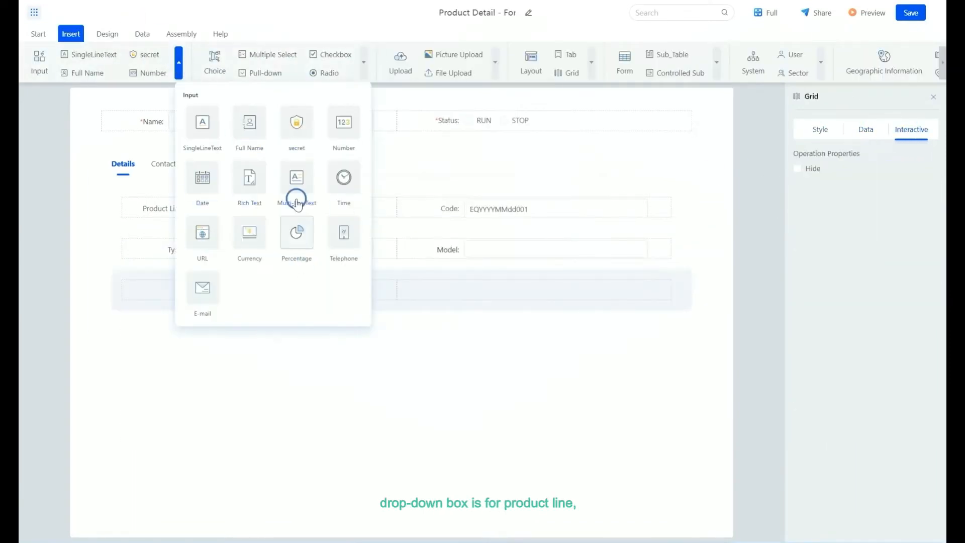
drag(296, 179, 383, 291)
click(820, 129)
drag(854, 171, 709, 171)
text(Description)
click(463, 353)
- Add a General Map widget beside Description
click(943, 63)
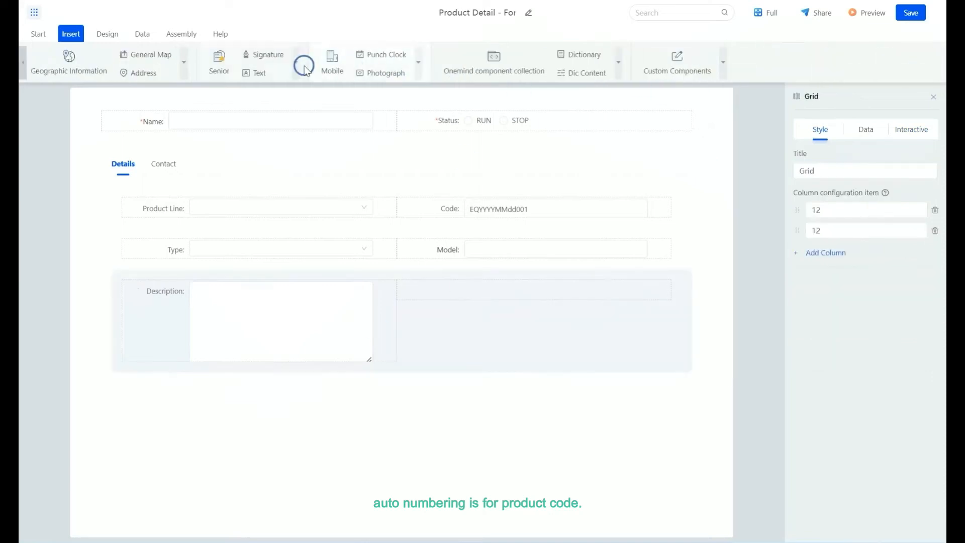
click(296, 62)
click(184, 62)
drag(299, 124, 474, 313)
click(664, 312)
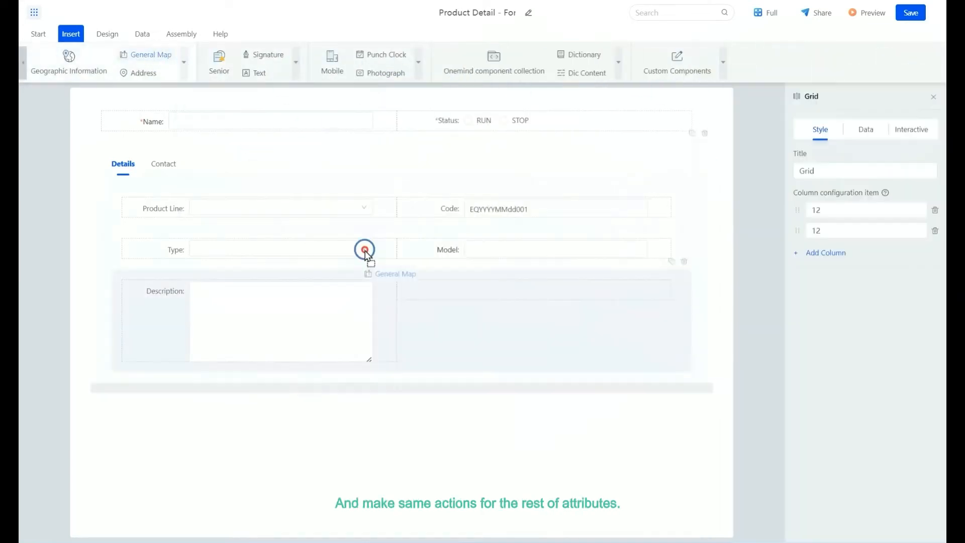
drag(156, 56, 533, 321)
click(368, 339)
- On the Contact tab, add a text field titled Contact and a Telephone field
click(163, 164)
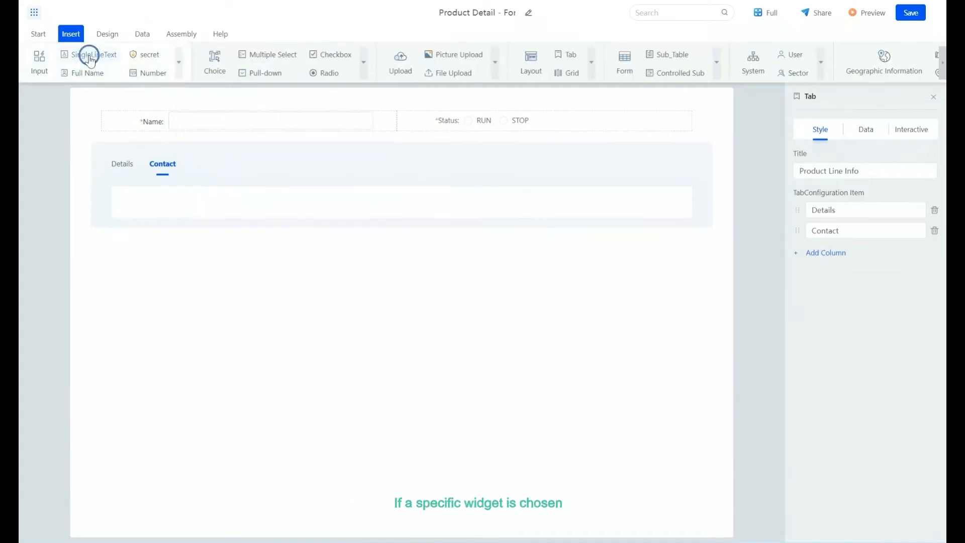
text(Contact)
drag(86, 59, 168, 245)
click(179, 61)
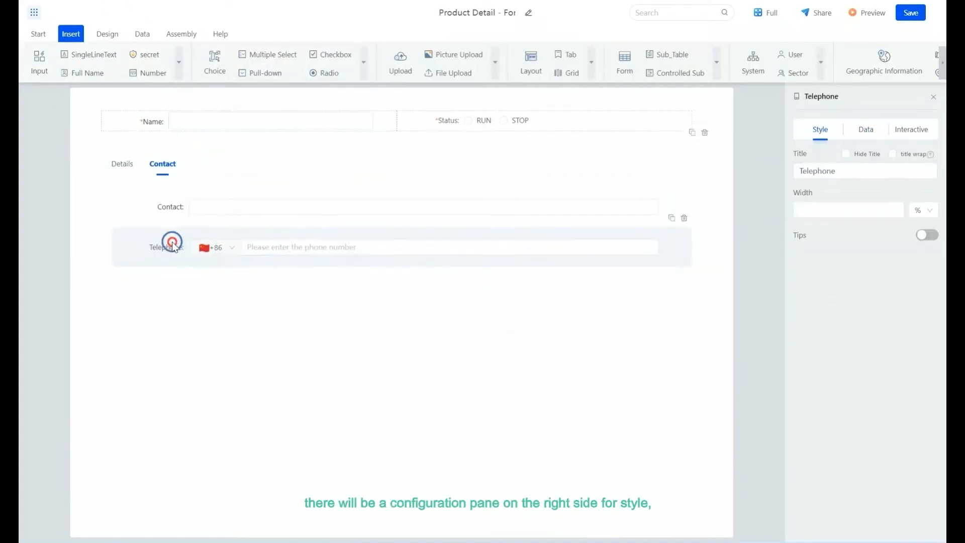
- Bind the Telephone field to Phone and the Contact field to Contact
click(863, 130)
click(864, 215)
scroll(834, 302, down, 2)
click(820, 294)
click(291, 210)
click(845, 222)
scroll(816, 331, down, 2)
click(814, 282)
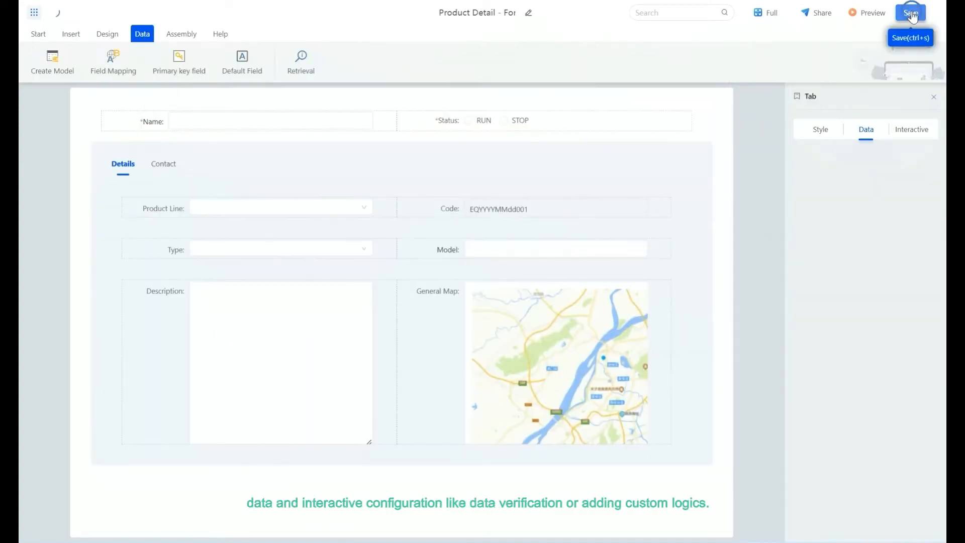
- Save the form and toggle Display in data filling in its view settings
click(911, 13)
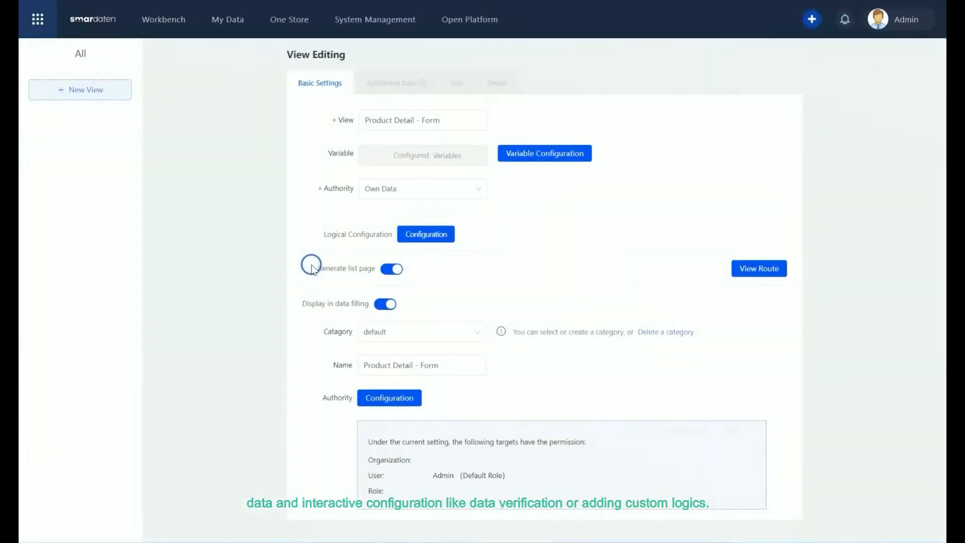
click(385, 304)
- Open the view's List settings and switch the list mode to Card
click(455, 83)
click(671, 114)
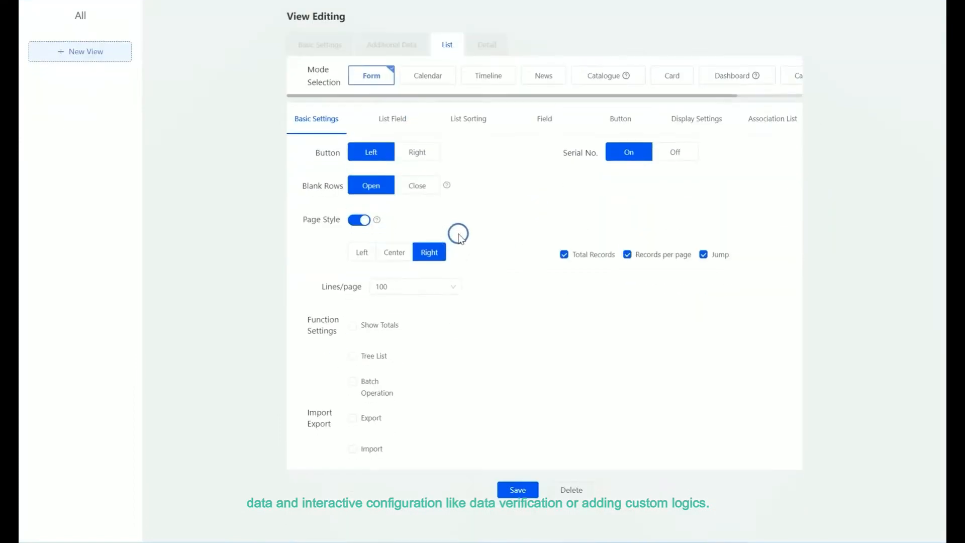
click(451, 287)
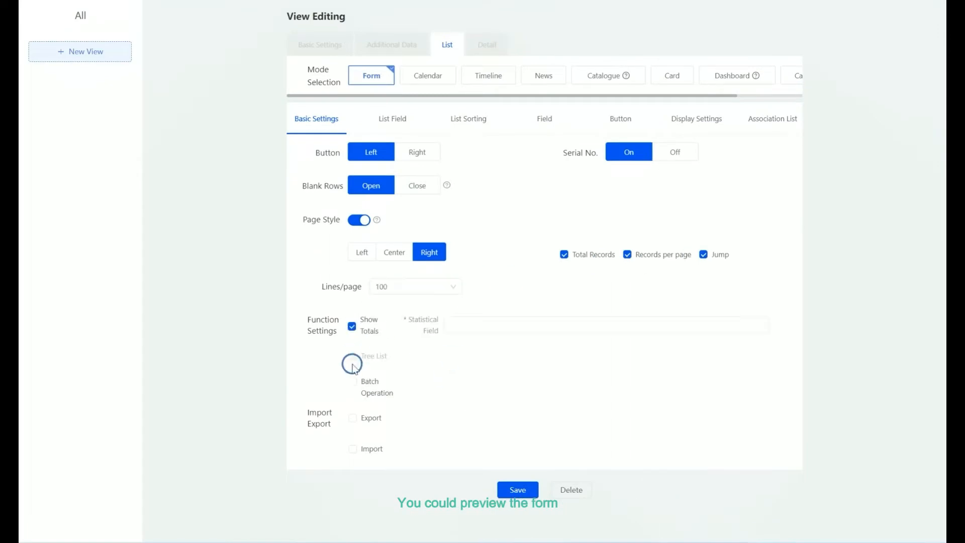
- Toggle Show Totals and Batch Operation in the list's function settings
click(352, 326)
click(353, 381)
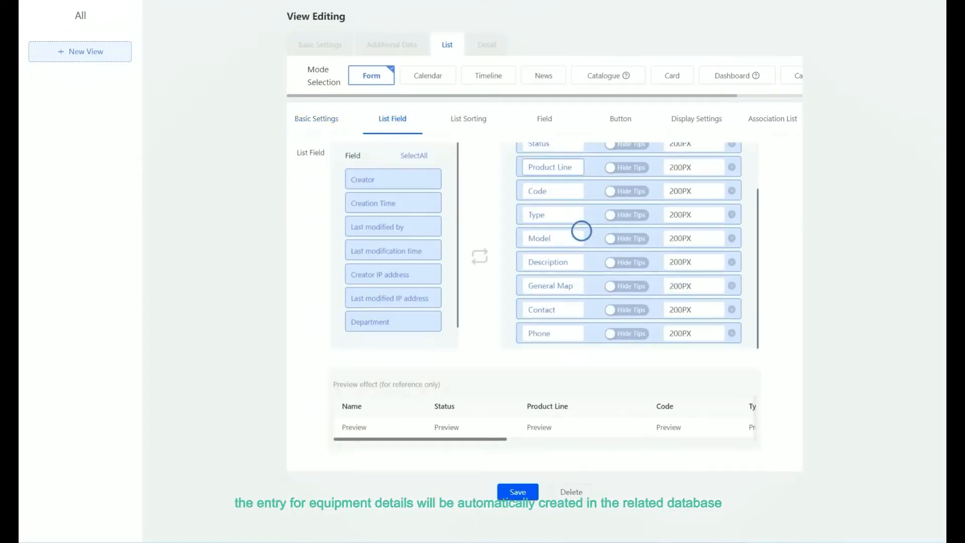
- Remove Phone, Contact and General Map from the fields shown in the list
click(732, 333)
click(731, 333)
click(732, 322)
- Open the list's display settings and add a formatting rule titled Red Color
click(468, 120)
click(542, 121)
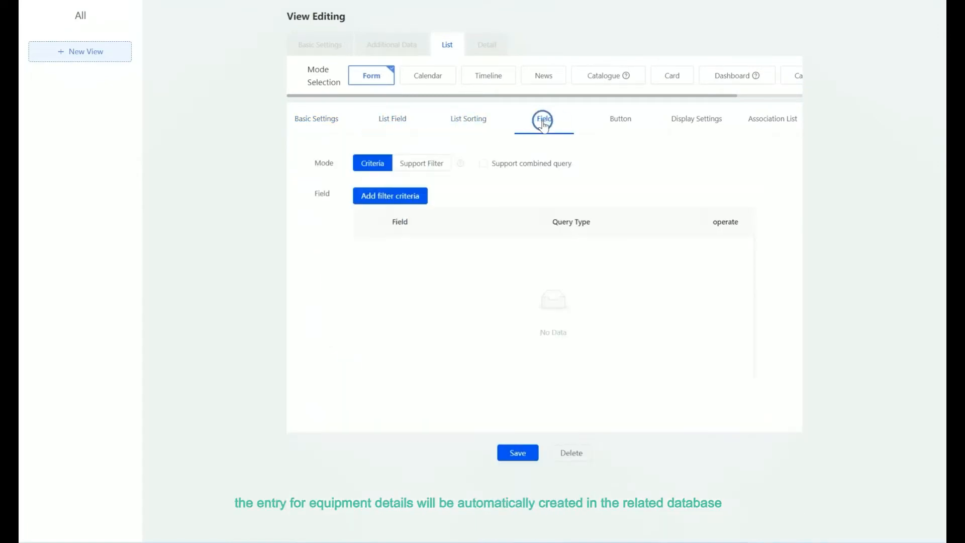
click(696, 119)
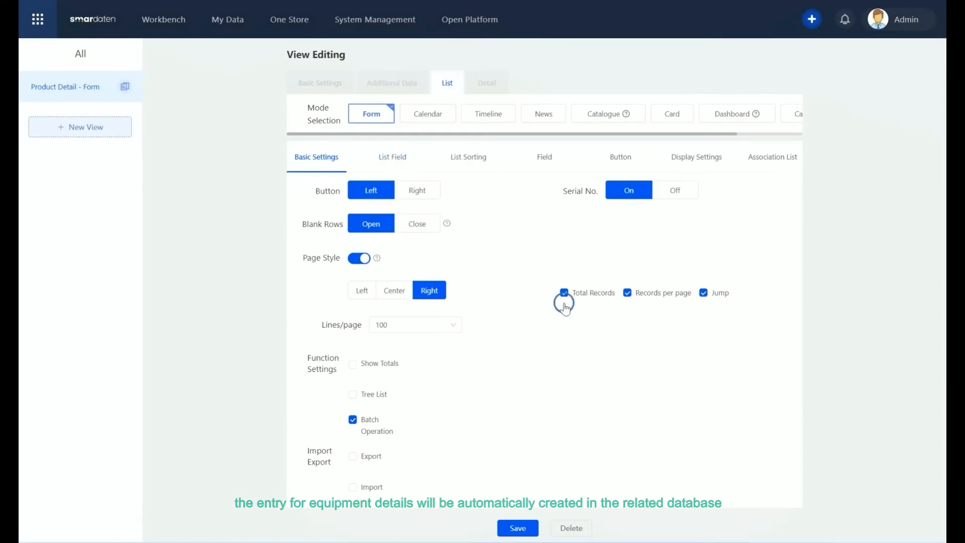
click(406, 162)
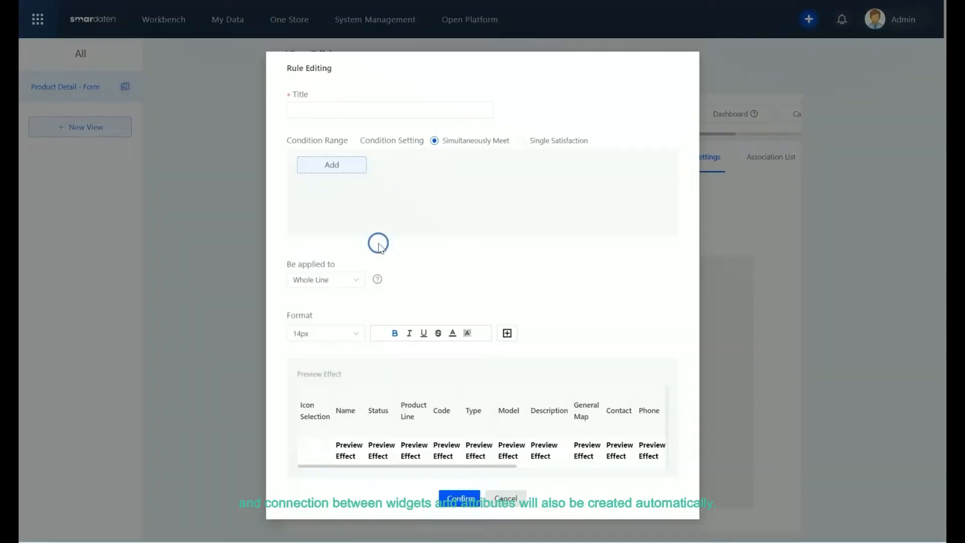
click(302, 111)
text(Red Color)
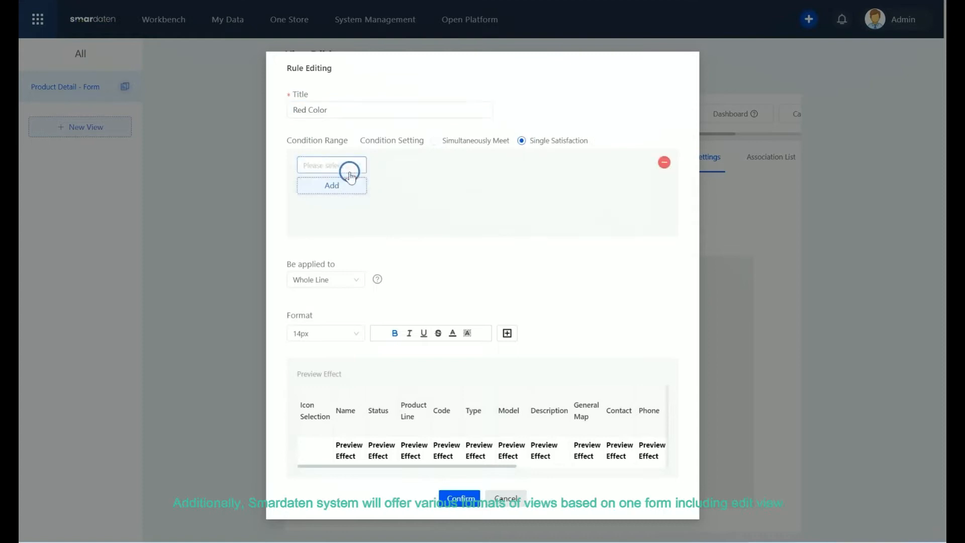
- Set the rule's condition to Status be equal to STOP, choose where it applies, and give it a red text colour
click(350, 172)
click(405, 165)
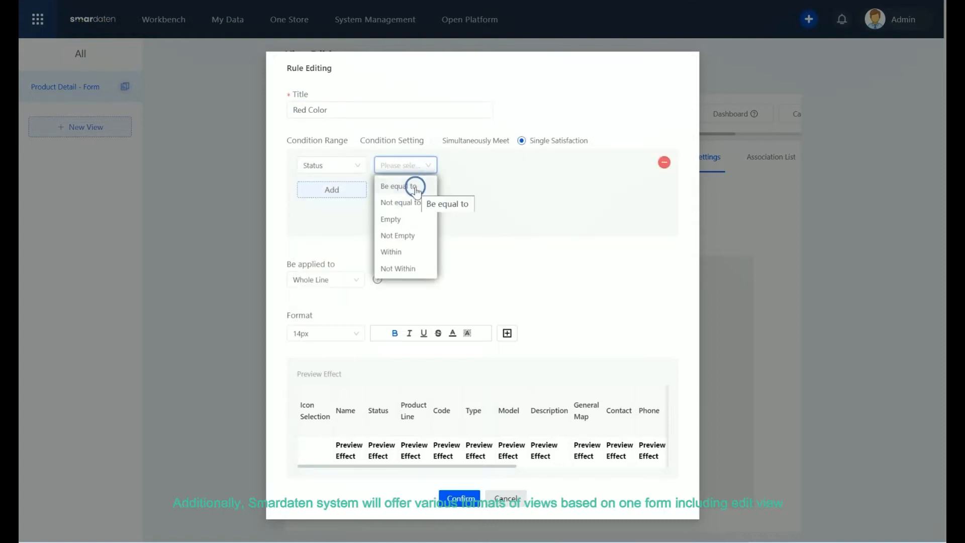
click(416, 187)
click(475, 165)
click(553, 165)
click(551, 202)
click(349, 280)
click(345, 317)
click(392, 280)
click(385, 317)
click(452, 332)
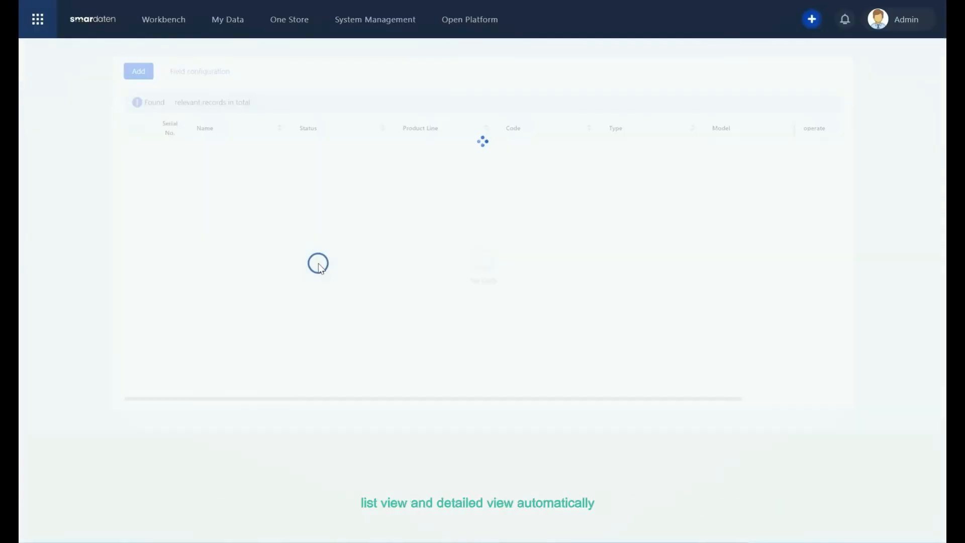
- Preview the generated list and open a record's detail view, checking its Details and Contact tabs
double_click(328, 149)
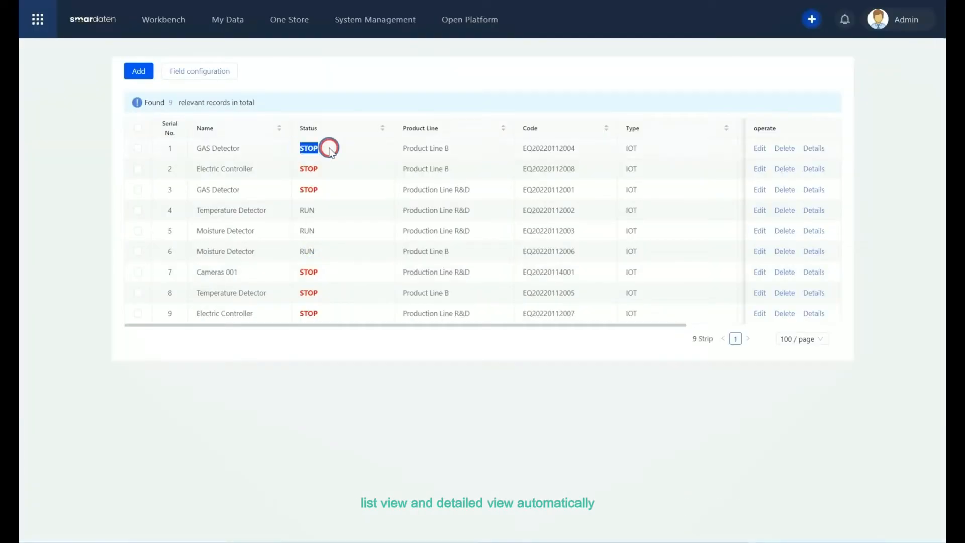
click(815, 293)
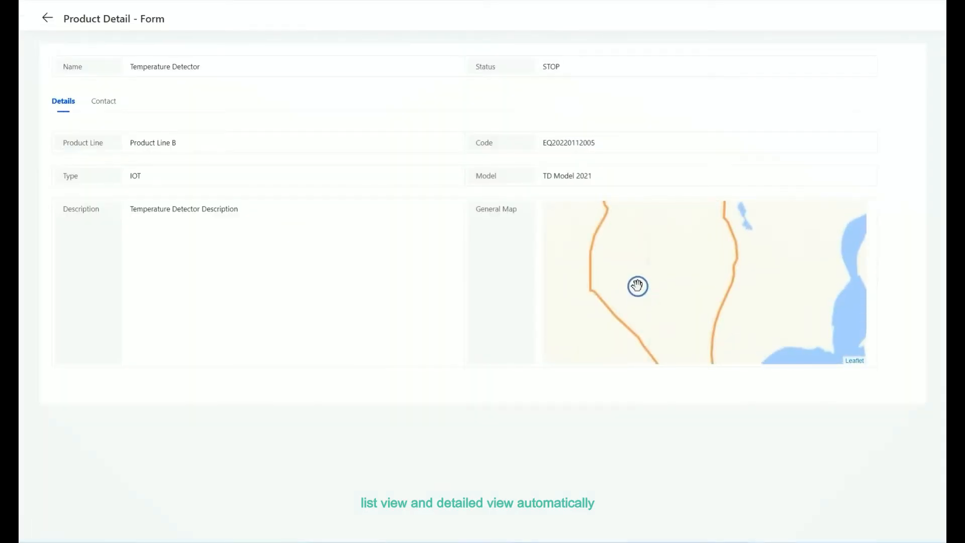
click(103, 101)
click(59, 100)
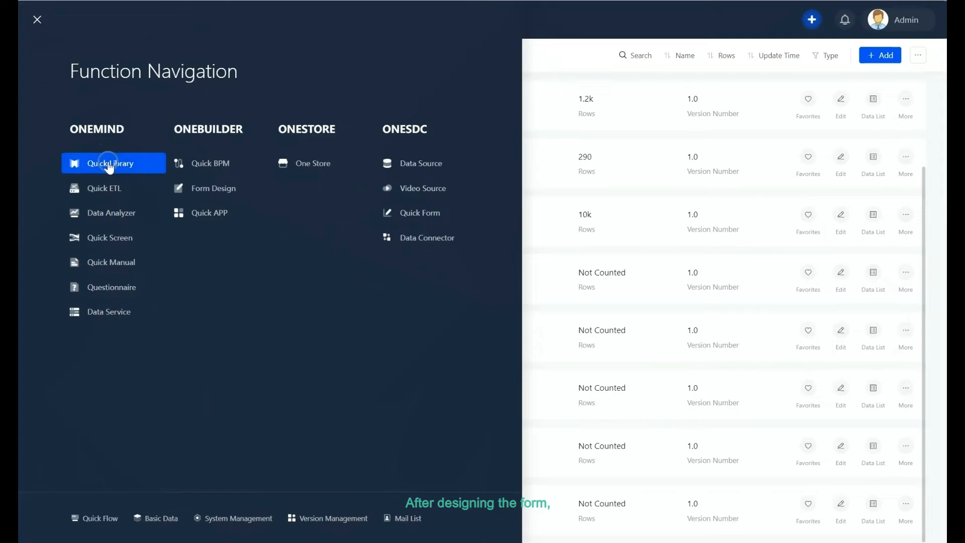
- Start a new MySQL asset in Quick Library using the test_xh-copy data source
click(109, 164)
click(881, 55)
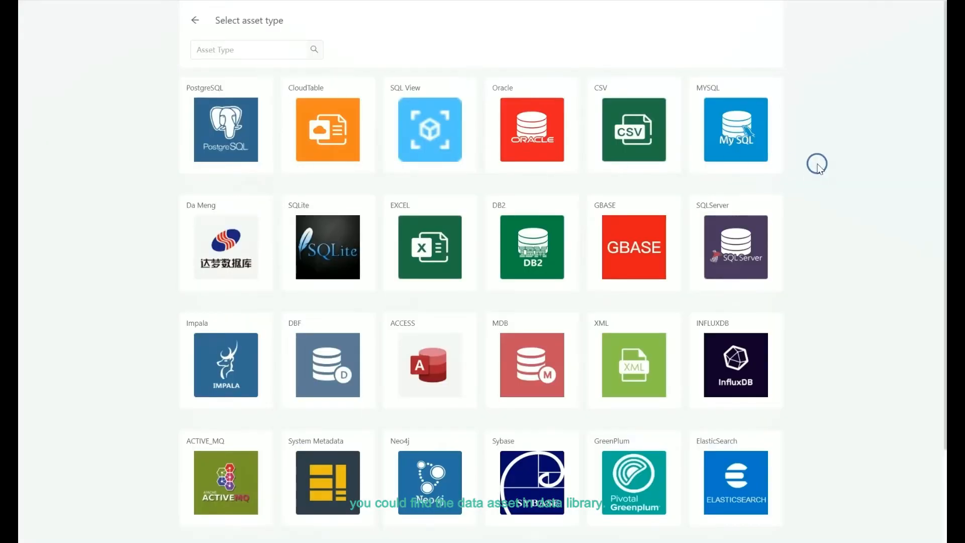
scroll(817, 165, down, 2)
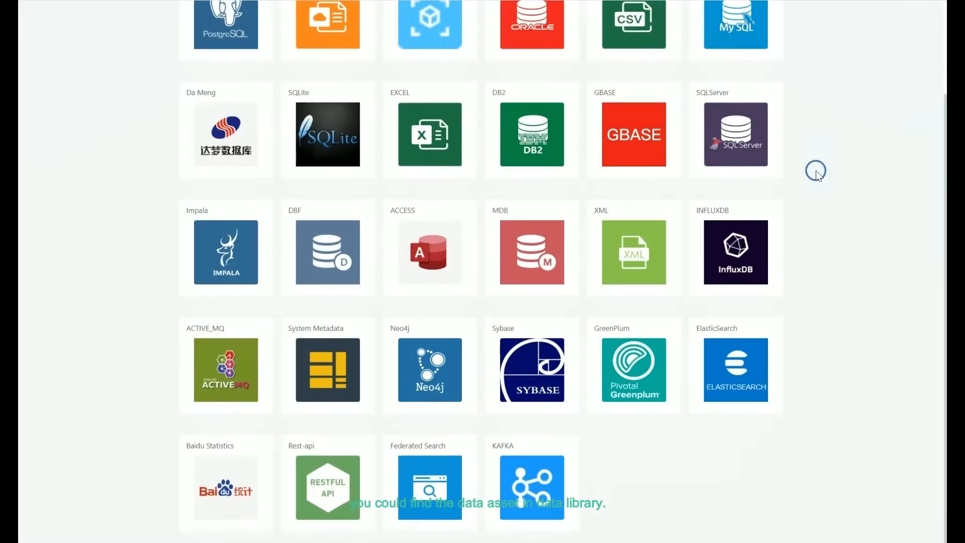
scroll(646, 367, up, 2)
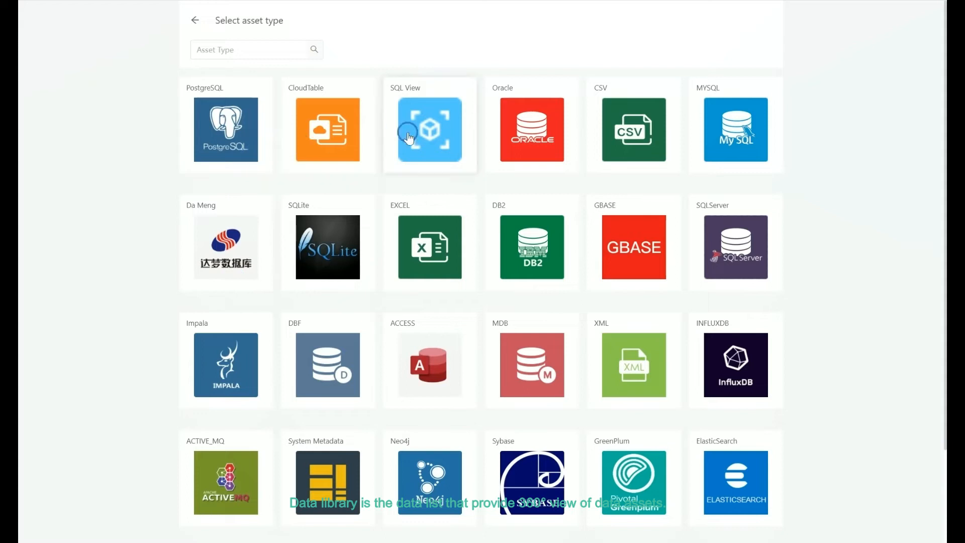
click(710, 135)
click(713, 126)
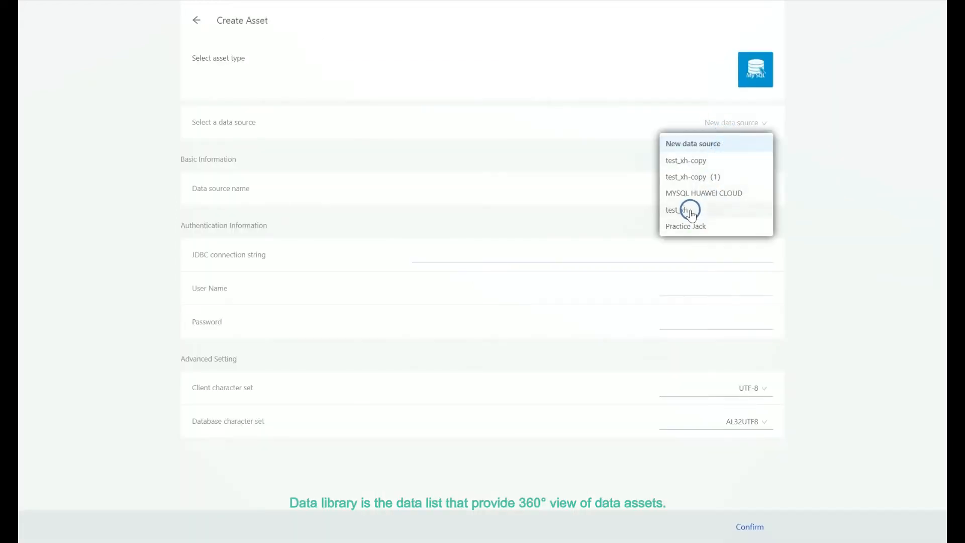
click(690, 161)
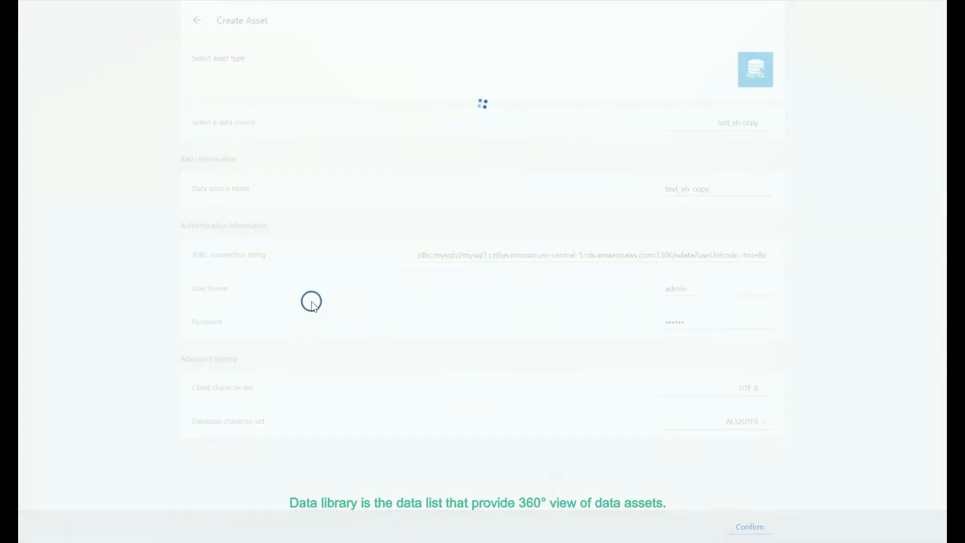
- Choose the database mode and the Detail table for the asset, then save it
click(236, 102)
click(98, 102)
click(135, 161)
click(136, 176)
click(136, 188)
scroll(126, 229, down, 10)
click(120, 231)
drag(67, 18, 42, 18)
click(884, 18)
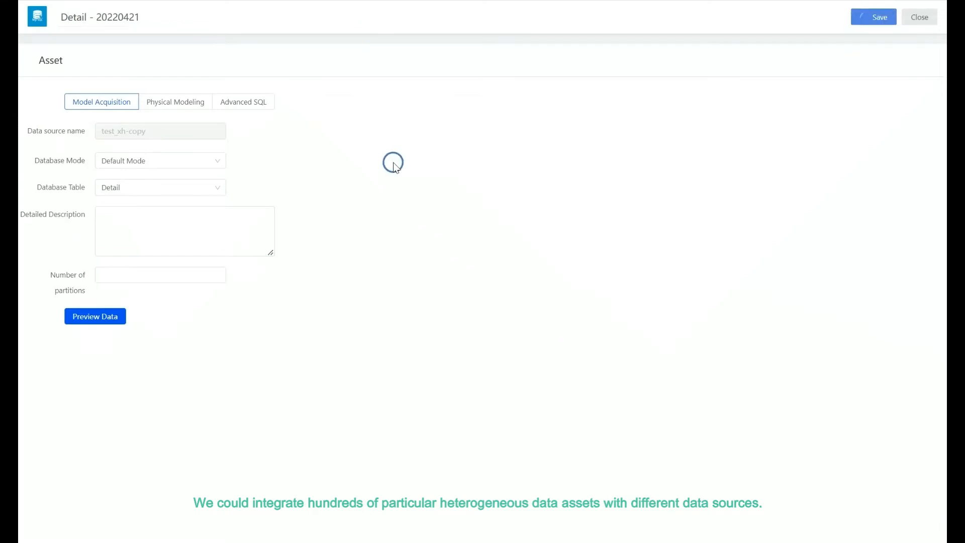
- Open the ProcessedOrder asset and apply the recommended PROD association
click(349, 172)
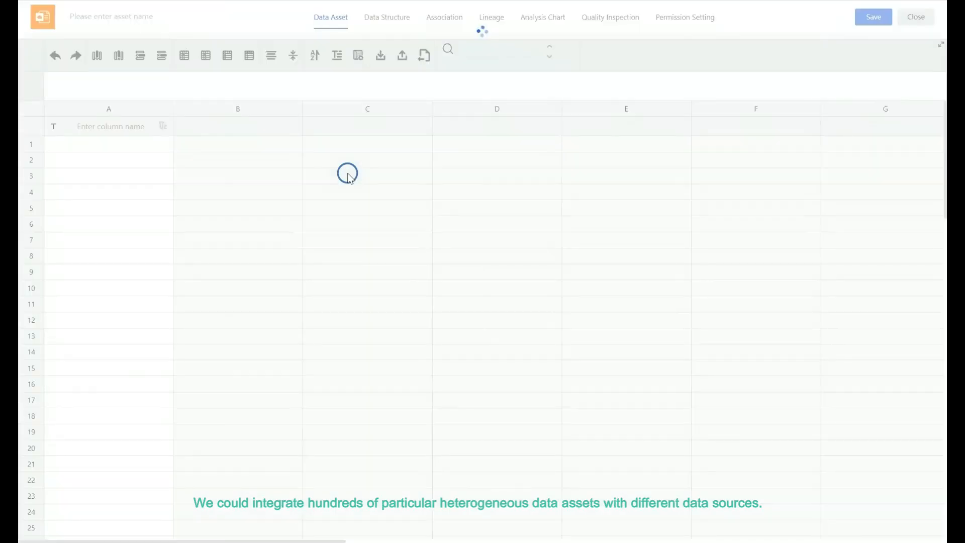
click(425, 18)
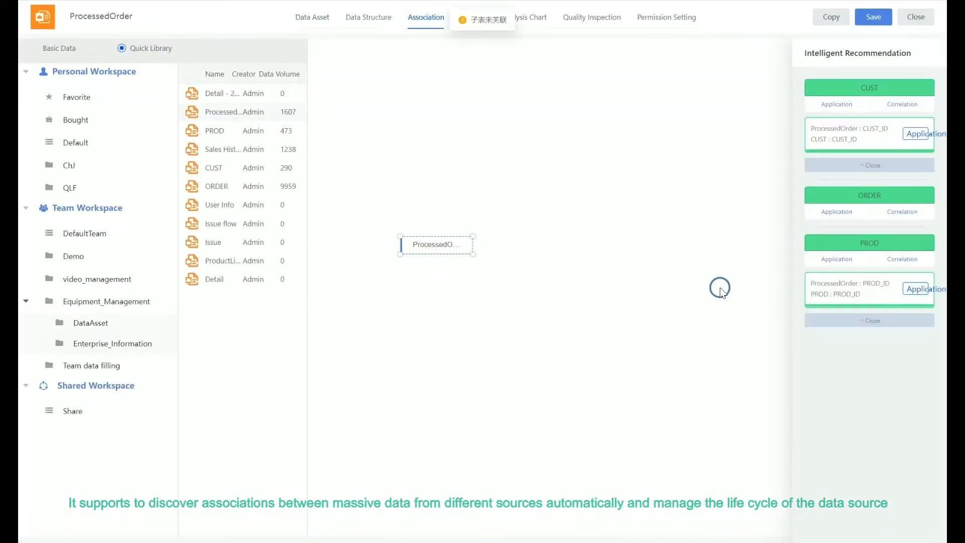
click(916, 289)
click(512, 210)
- Examine the ProcessedOrder asset's lineage graph
click(470, 22)
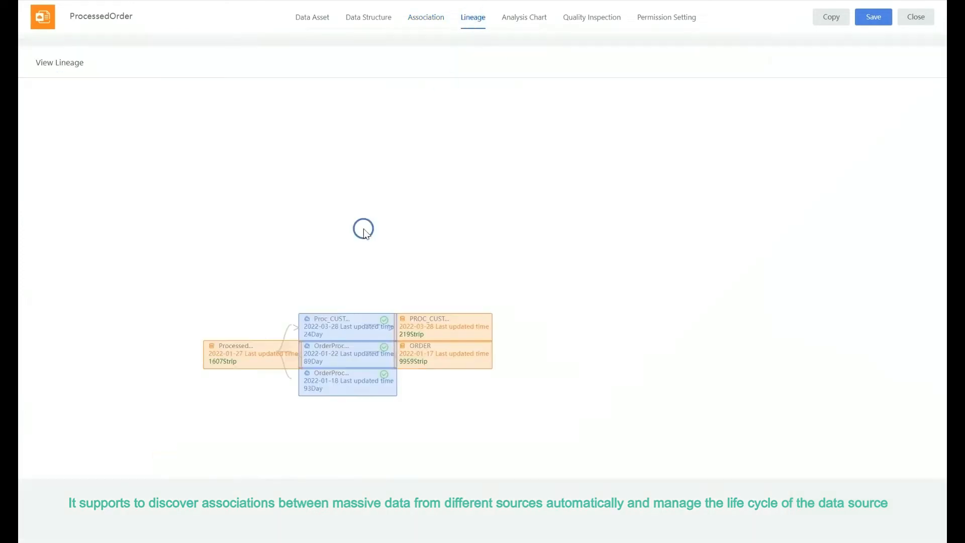
click(345, 302)
scroll(422, 246, down, 1)
click(397, 305)
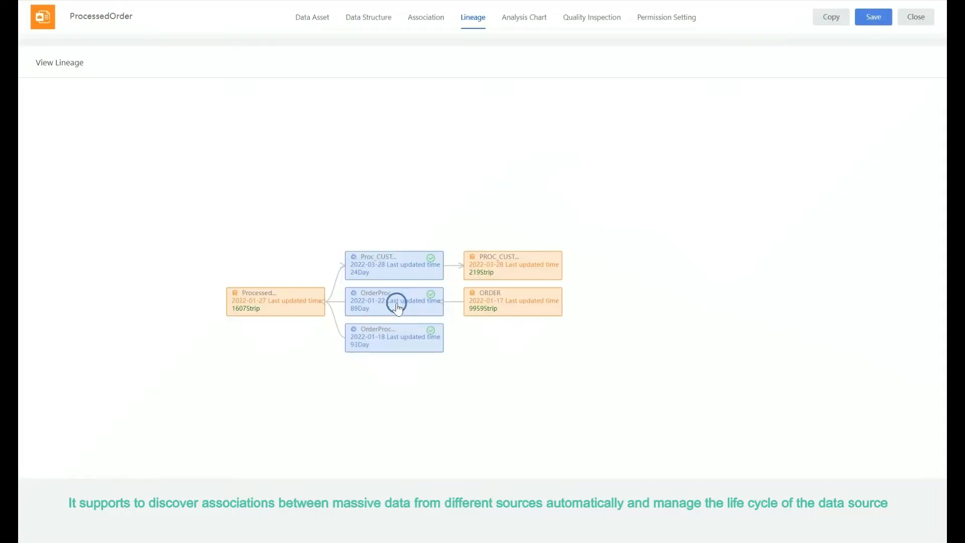
click(517, 20)
- Review the asset's quality inspection report across attribute, association and classification analyses
click(592, 17)
mouse_move(270, 347)
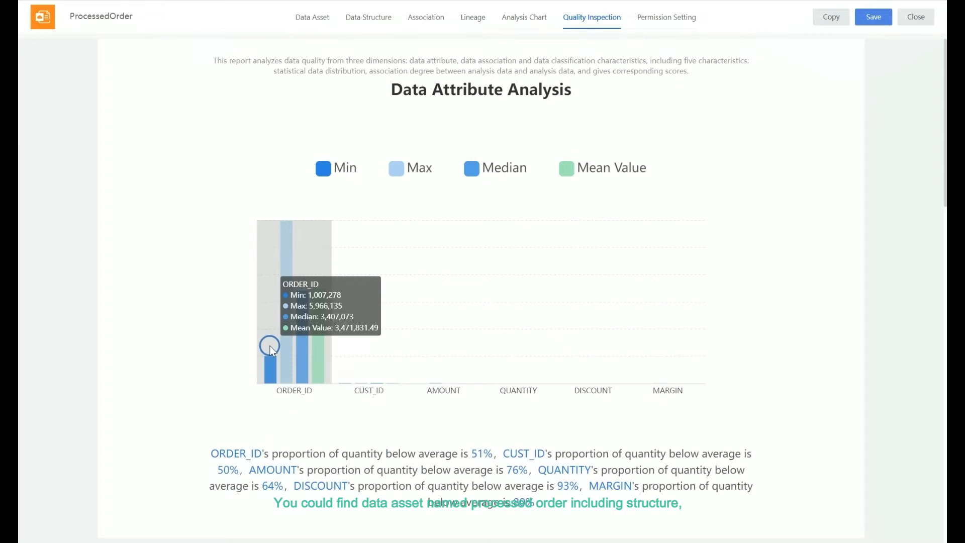
scroll(377, 281, down, 4)
scroll(421, 276, down, 6)
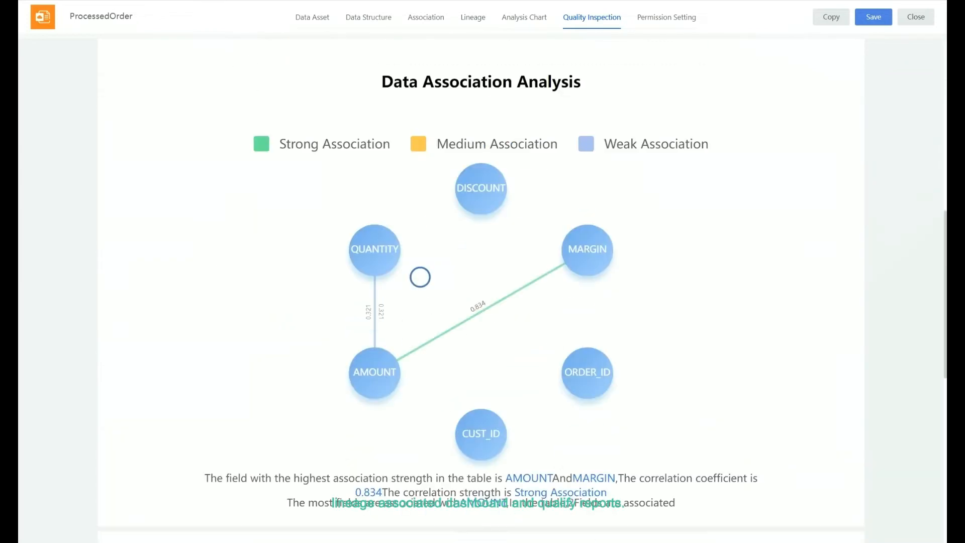
scroll(248, 325, down, 9)
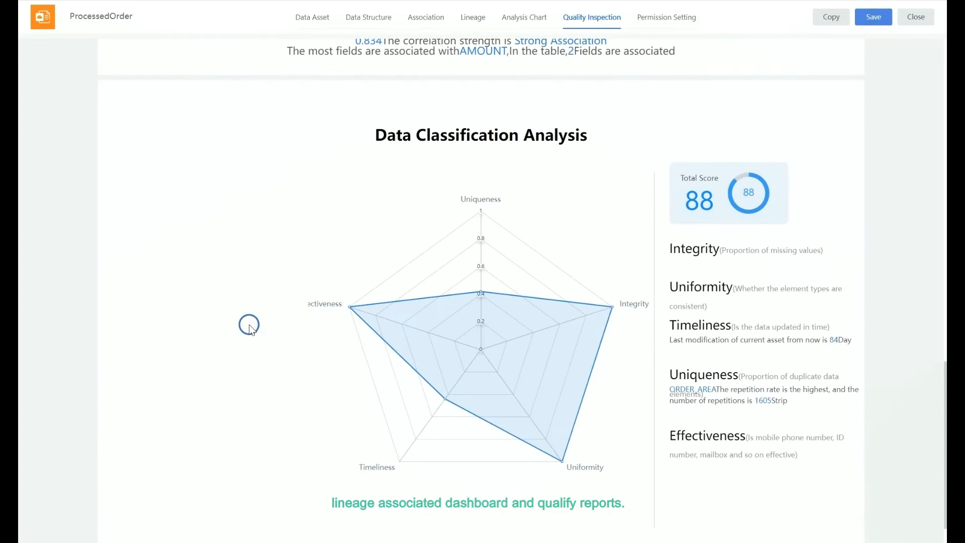
scroll(249, 325, down, 1)
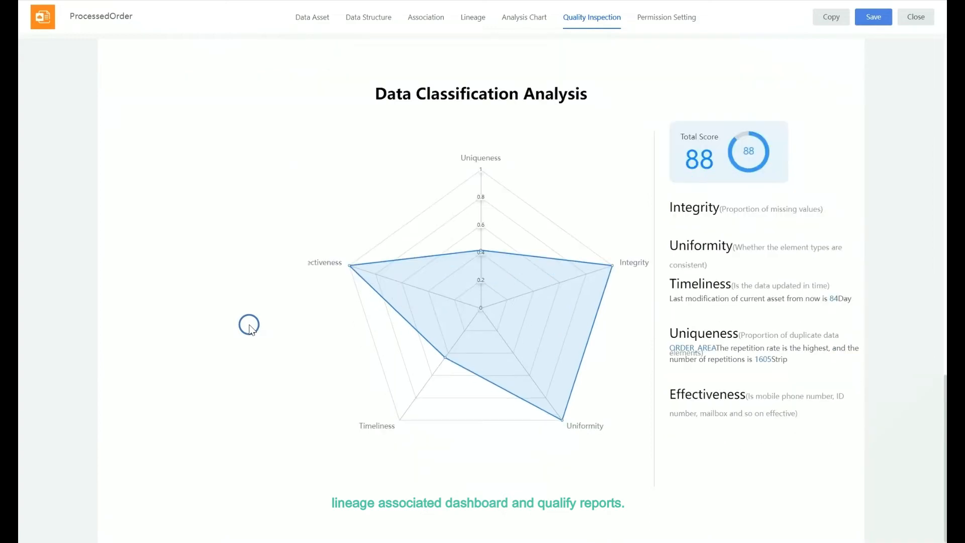
- Try adding a permission entry with a single-condition CUST_ID row rule, then delete the entry
click(669, 17)
click(52, 59)
click(252, 112)
click(433, 105)
click(531, 141)
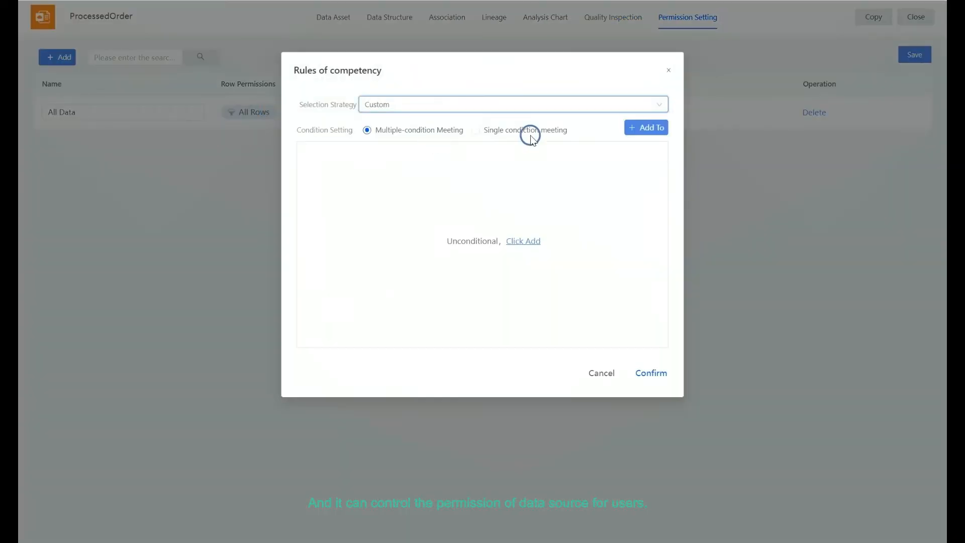
click(340, 159)
scroll(343, 260, down, 2)
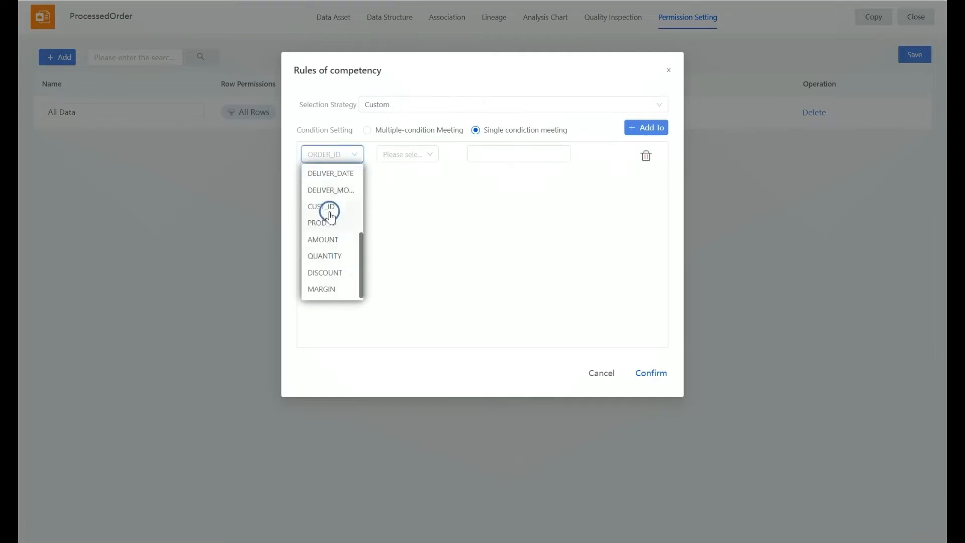
click(330, 212)
click(413, 157)
scroll(406, 267, down, 1)
click(408, 214)
click(490, 156)
click(601, 373)
click(814, 112)
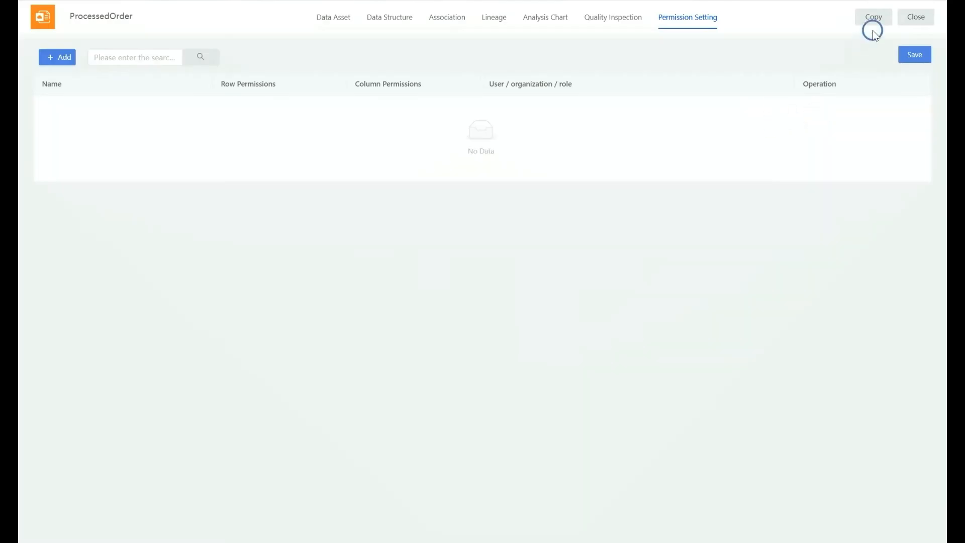
- Close the asset and open the OrderProcessing data flow in Quick ETL
click(915, 16)
click(121, 190)
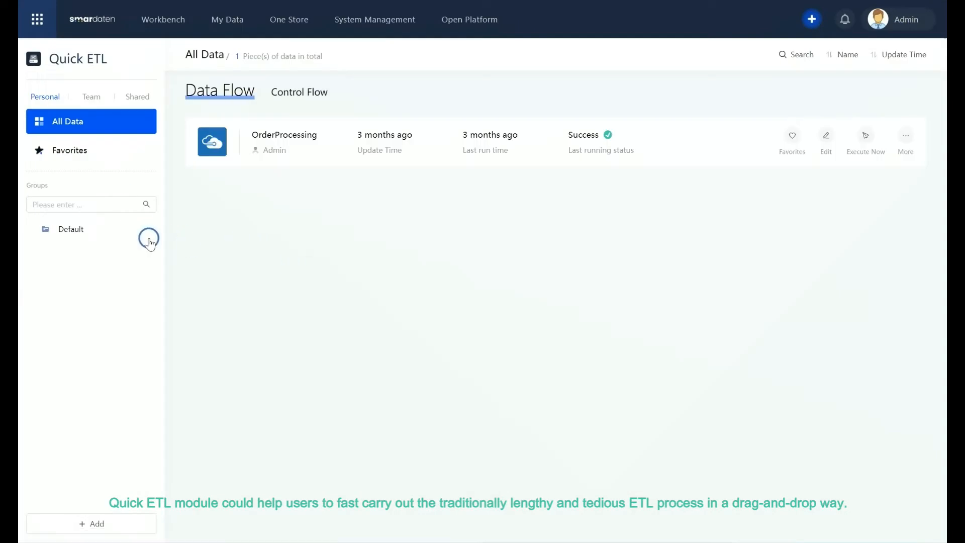
click(388, 146)
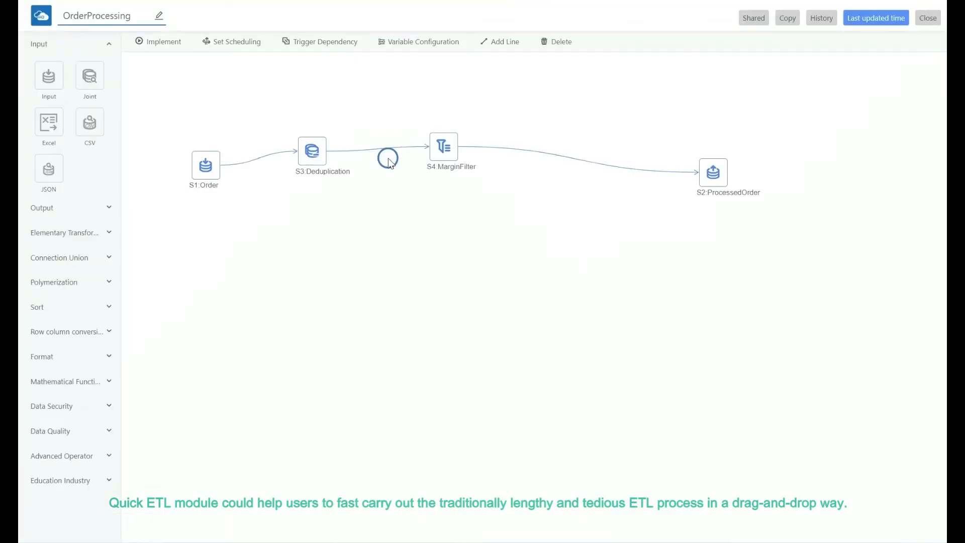
- Inspect the Order input node's field details and configuration
click(210, 174)
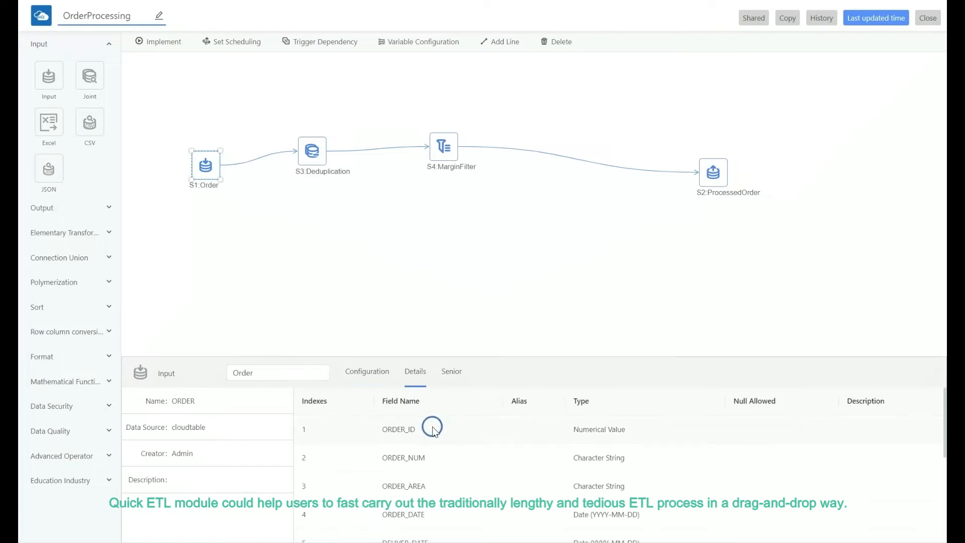
scroll(431, 424, down, 3)
click(449, 372)
click(386, 371)
click(415, 372)
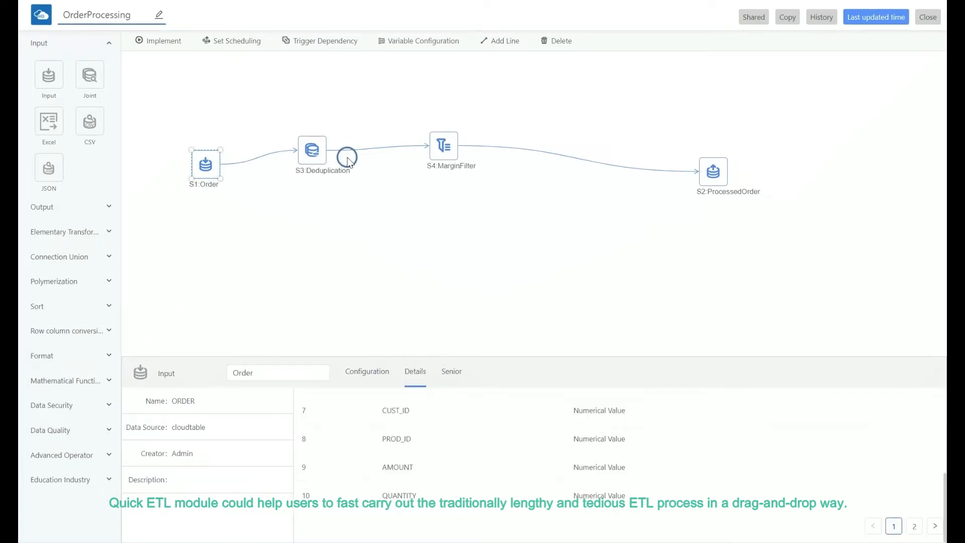
- Inspect the settings of the Deduplication and MarginFilter nodes
click(312, 149)
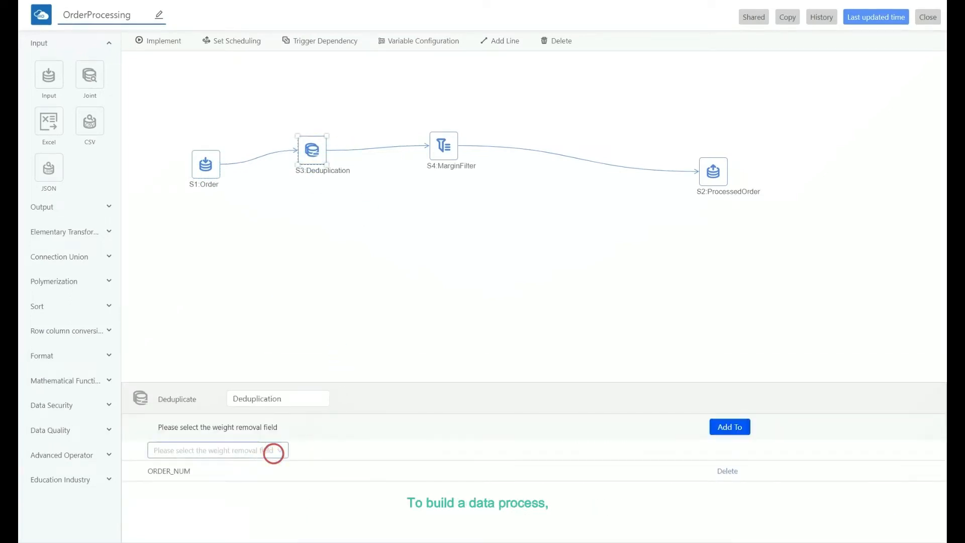
click(274, 453)
click(426, 171)
click(204, 448)
scroll(192, 394, down, 3)
scroll(193, 394, up, 3)
click(351, 450)
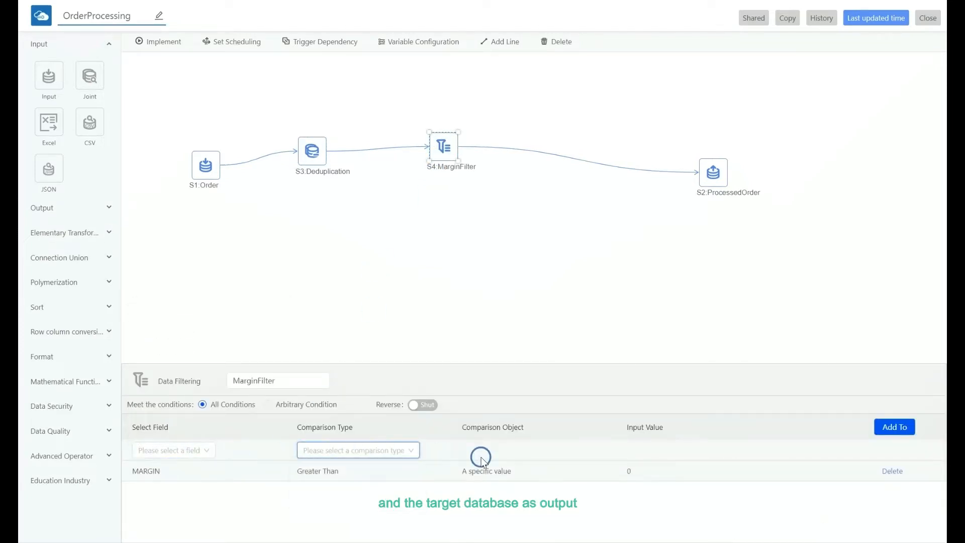
- Inspect the ProcessedOrder output node's field mapping
click(712, 172)
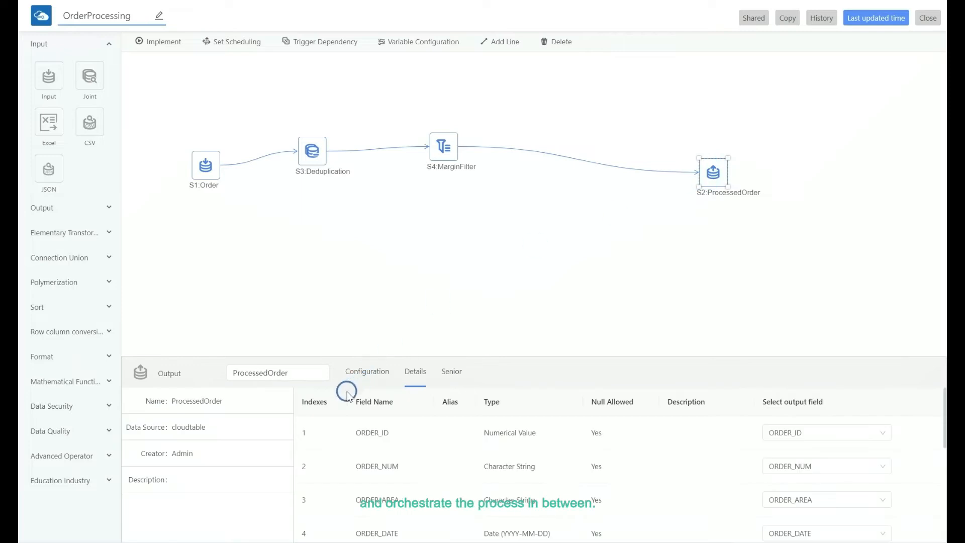
scroll(612, 469, down, 3)
click(172, 146)
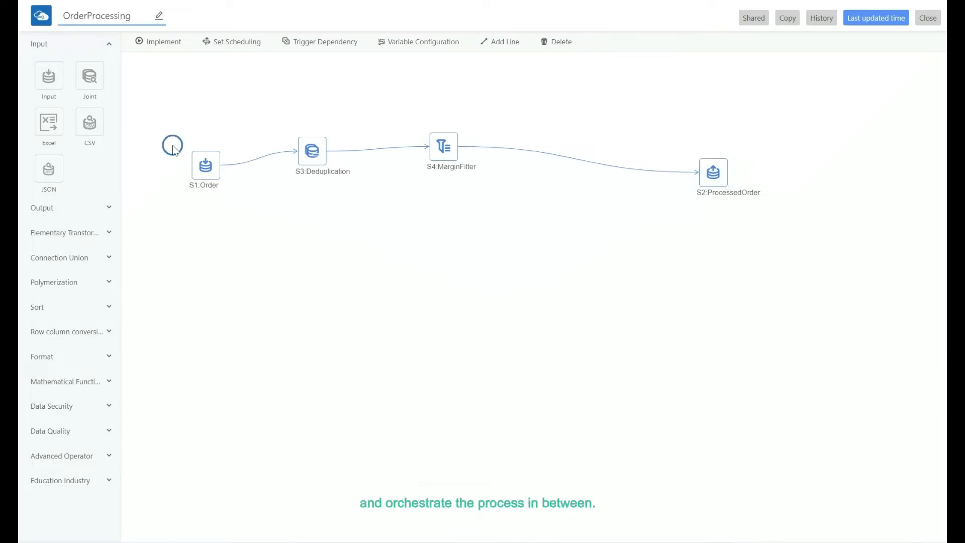
- Expand the Output and Elementary Transformation operator groups to browse available operators
click(109, 208)
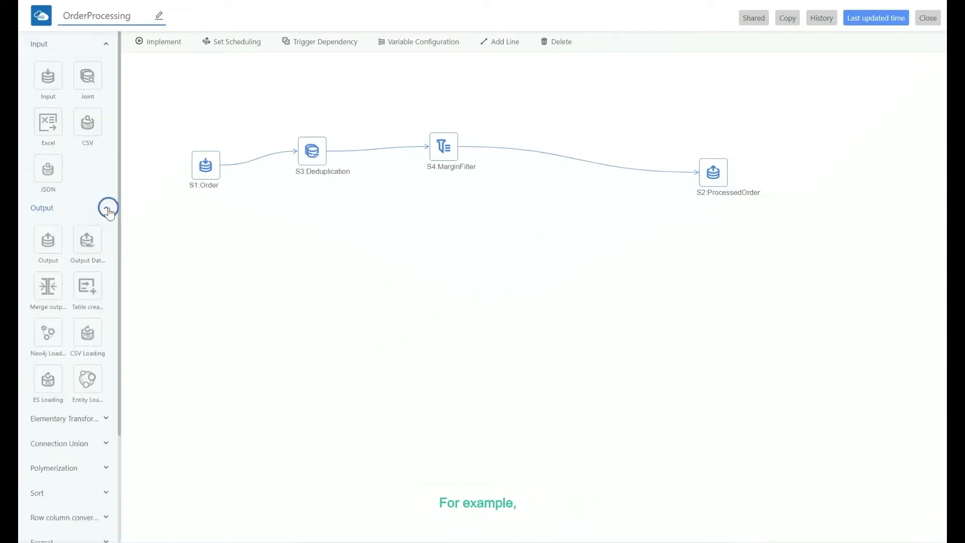
scroll(88, 226, down, 2)
click(104, 353)
scroll(70, 272, down, 4)
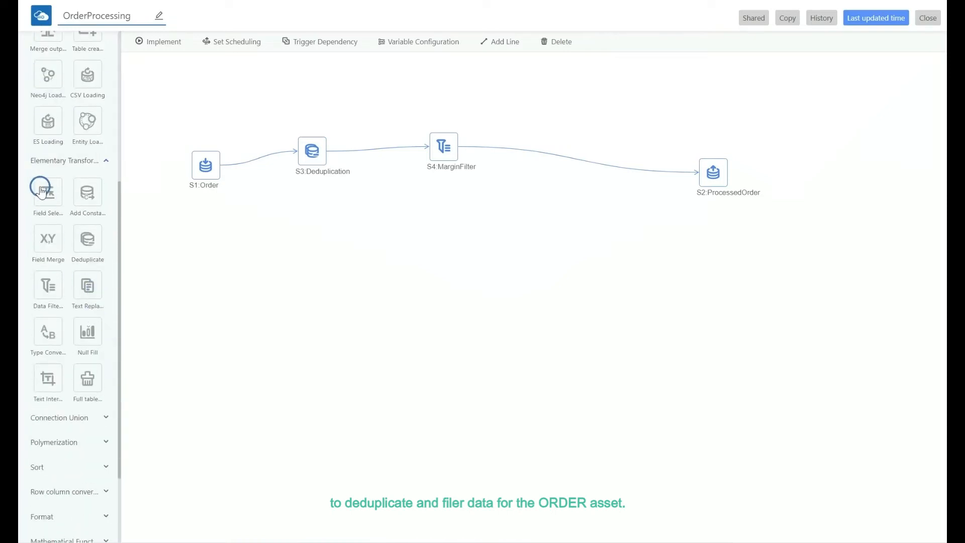
- Expand the remaining operator groups, from Connection Union through Advanced Operator, to browse the available operators
scroll(84, 276, down, 2)
click(82, 308)
scroll(81, 308, down, 2)
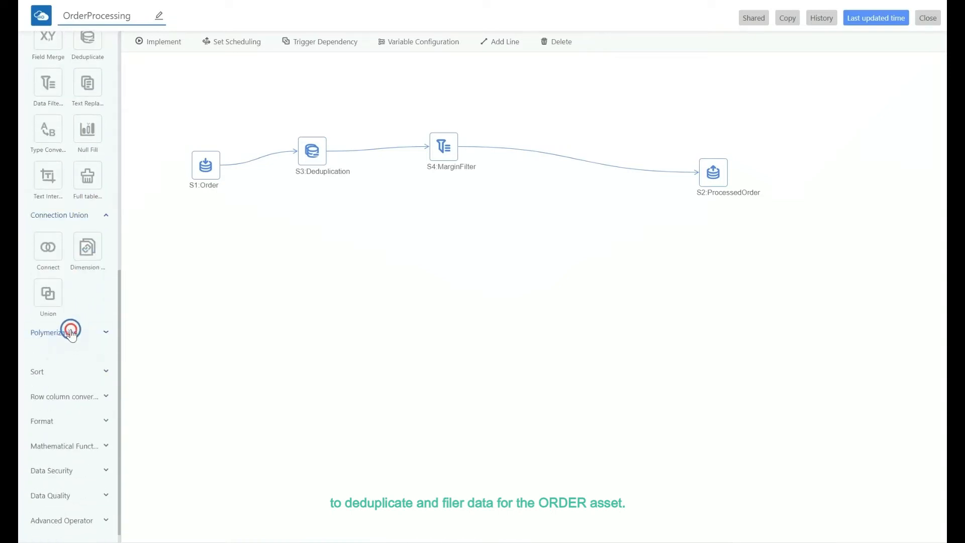
click(70, 329)
scroll(72, 352, down, 1)
click(72, 363)
scroll(71, 397, down, 1)
click(69, 427)
scroll(68, 418, down, 2)
click(67, 405)
scroll(67, 412, down, 1)
click(73, 432)
scroll(75, 443, down, 5)
click(76, 453)
scroll(78, 468, down, 1)
click(80, 479)
scroll(82, 475, down, 1)
scroll(91, 500, down, 1)
click(92, 493)
scroll(88, 412, up, 15)
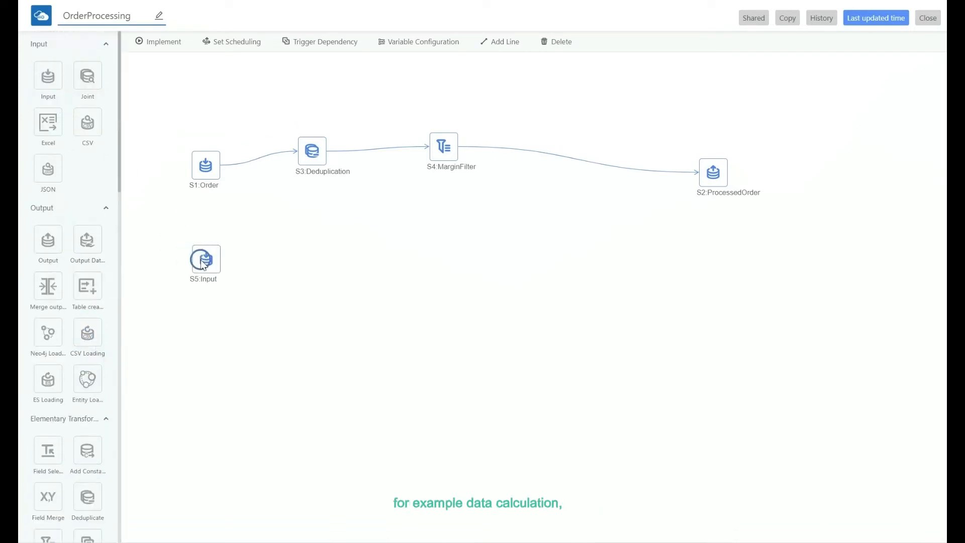
- Build a second flow joining two Input nodes through a Union node into a Field Selection node
scroll(56, 272, down, 4)
scroll(71, 278, up, 4)
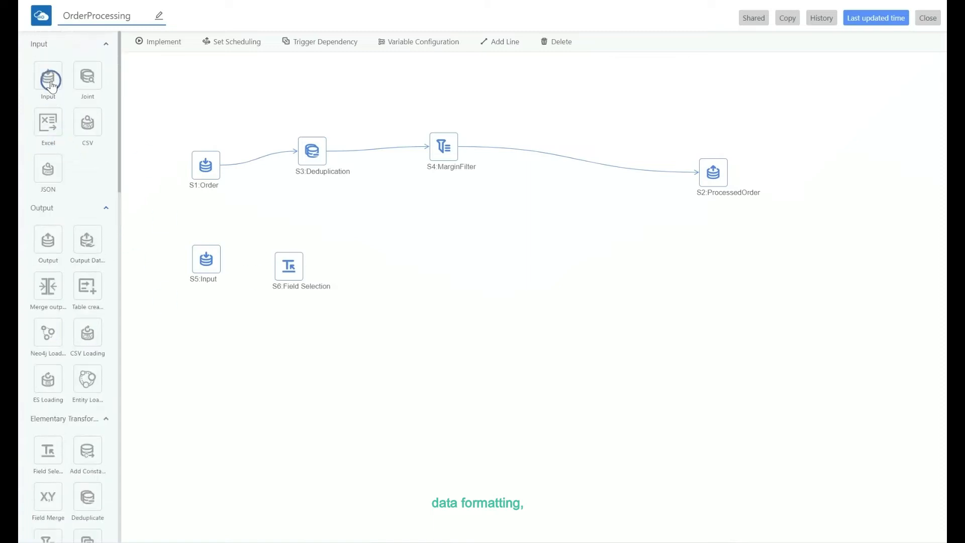
scroll(87, 363, down, 7)
drag(270, 322, 270, 322)
mouse_move(221, 259)
mouse_down()
mouse_move(256, 321)
mouse_move(267, 321)
mouse_move(276, 264)
mouse_move(384, 304)
mouse_up()
mouse_move(270, 322)
mouse_down()
mouse_move(281, 291)
mouse_move(295, 292)
mouse_up()
drag(379, 301, 375, 293)
click(316, 296)
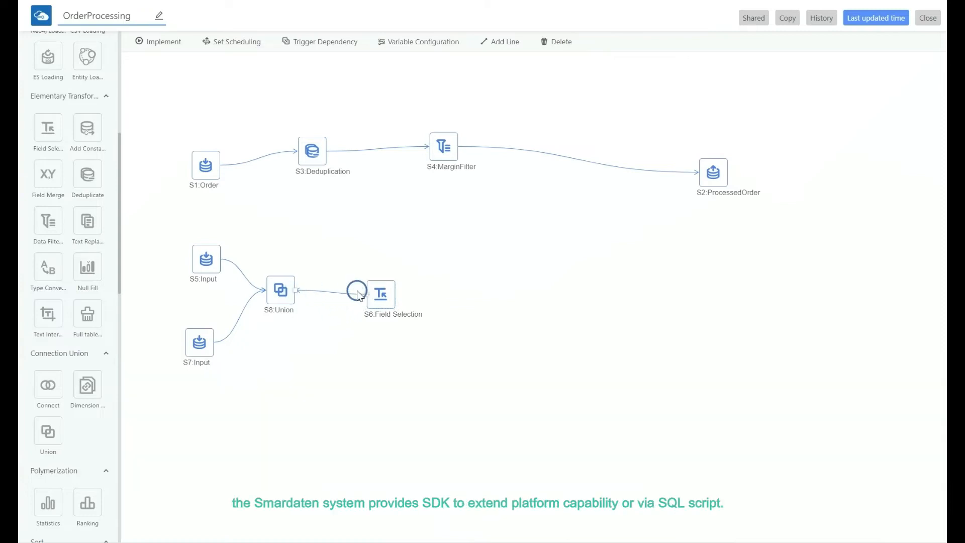
click(297, 294)
drag(369, 294, 368, 294)
- Extend the second flow with Breakdown, Advanced SQL and Output nodes linked in sequence after Field Selection
scroll(78, 364, down, 6)
drag(49, 322, 437, 288)
scroll(71, 367, down, 9)
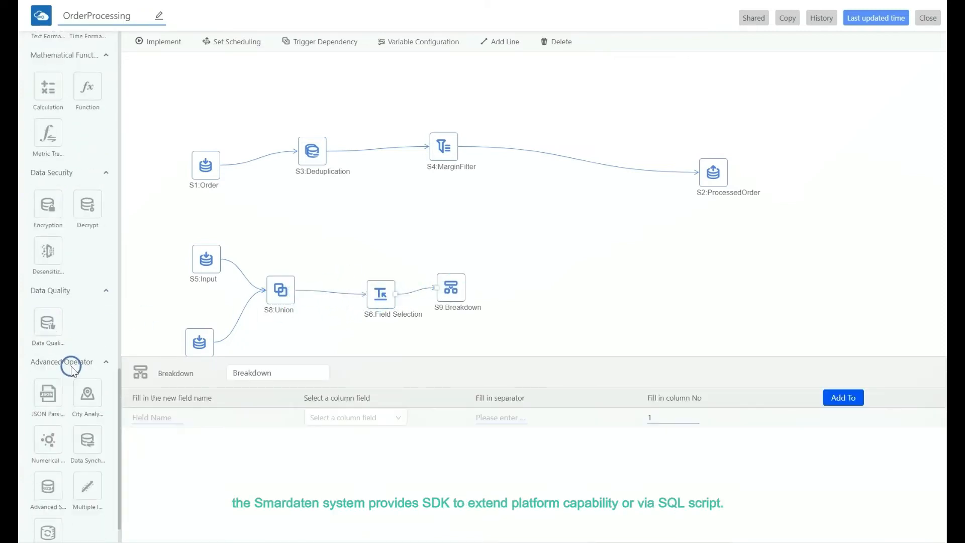
drag(531, 296, 533, 296)
drag(466, 288, 519, 285)
scroll(67, 193, up, 15)
drag(656, 270, 643, 284)
drag(547, 283, 629, 285)
- Enter the Advanced SQL query select * from test; for the SQL node
click(216, 391)
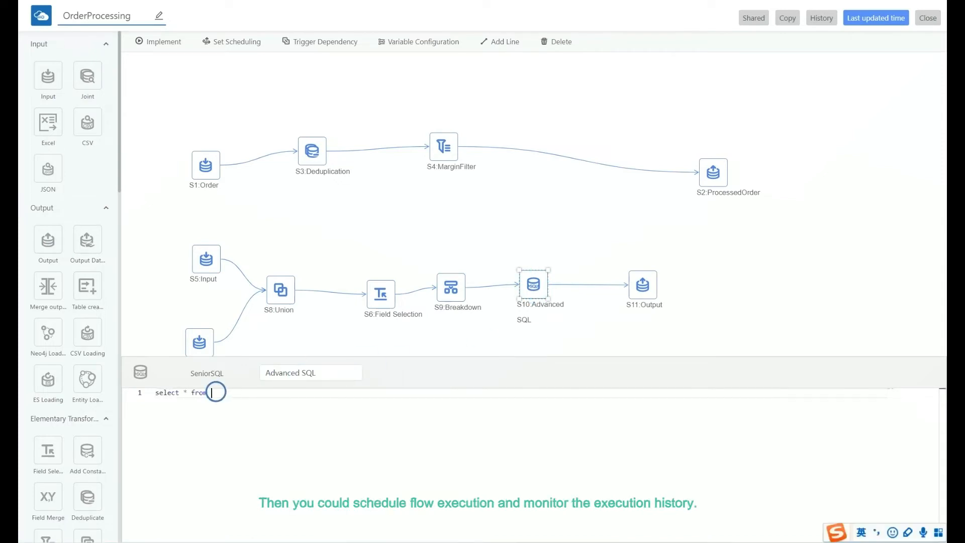
text(select * from test;)
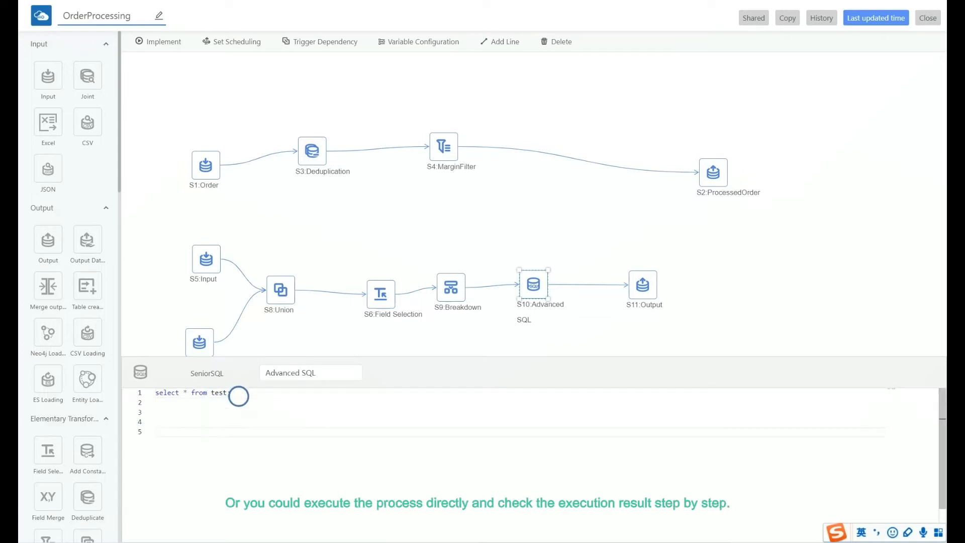
- Select the whole second flow and delete it from the canvas
click(308, 337)
drag(166, 215, 717, 405)
key(Delete)
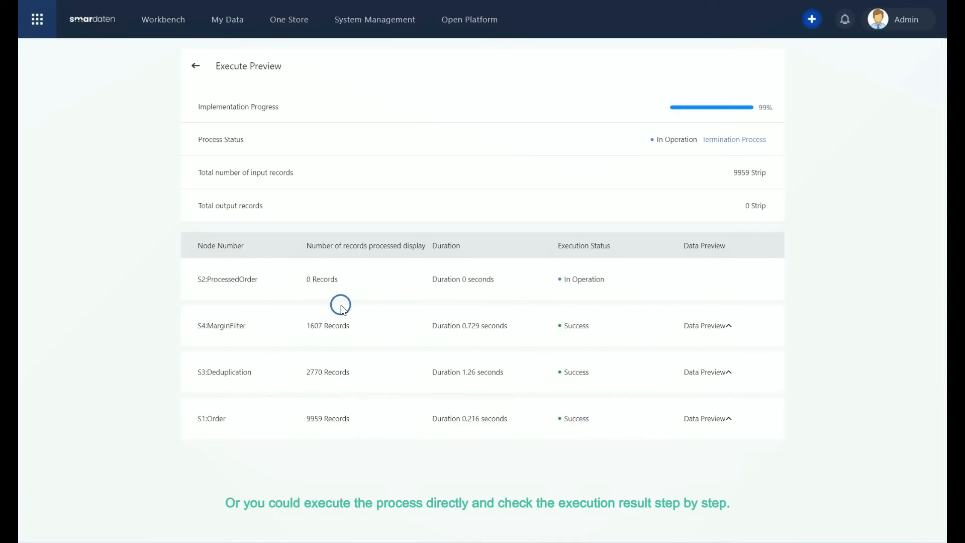
- Expand the data previews of the executed nodes in the execution preview, then return to the flow
click(730, 284)
click(722, 431)
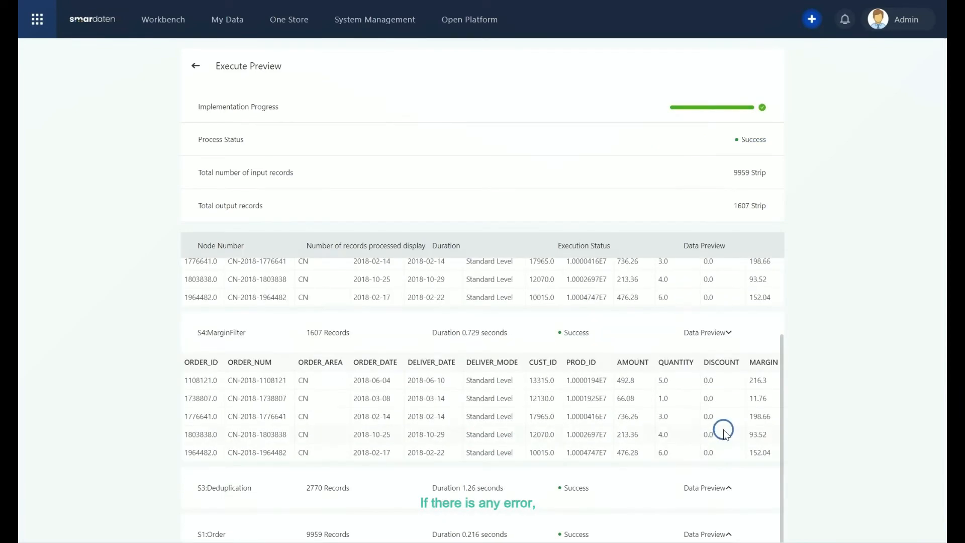
click(207, 71)
- Open the flow's scheduler and pick the Minute and then the Day scheduling cycle
click(237, 42)
click(380, 101)
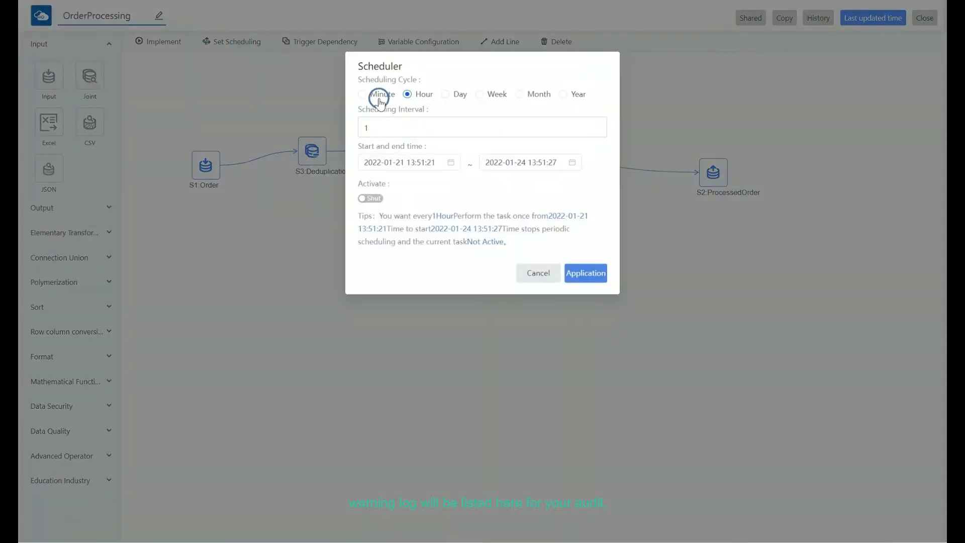
click(457, 96)
- In Quick APP, create an application named DEMO APP with description DEMO and the fourth theme colour
click(36, 18)
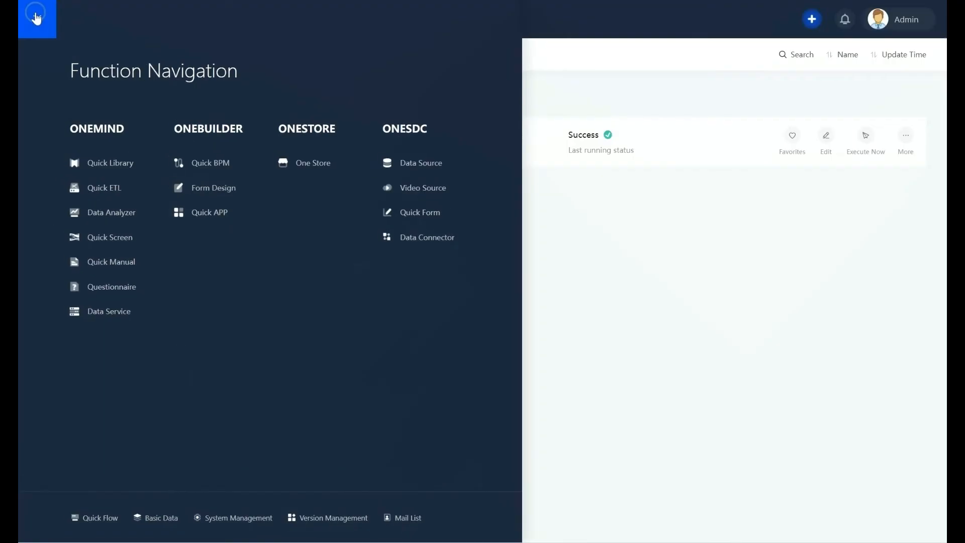
click(219, 214)
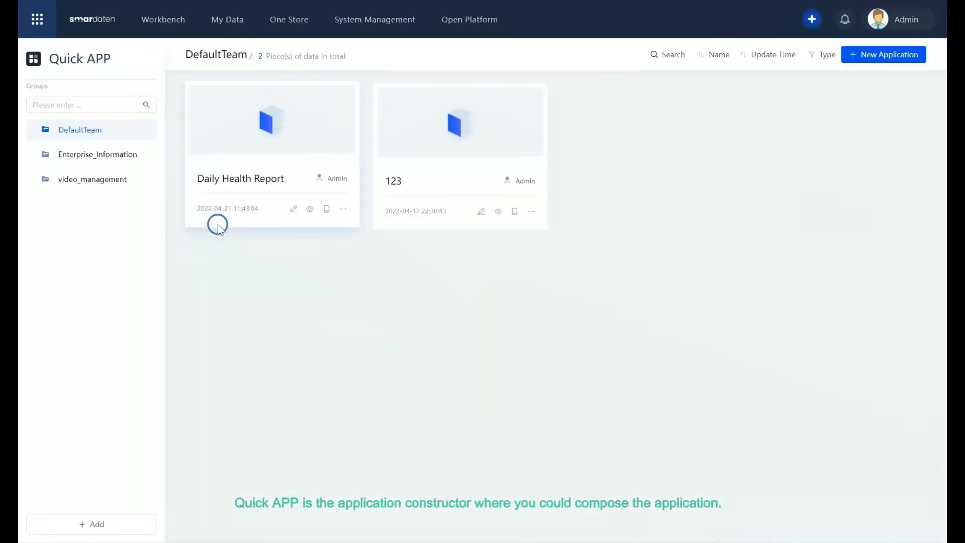
click(83, 156)
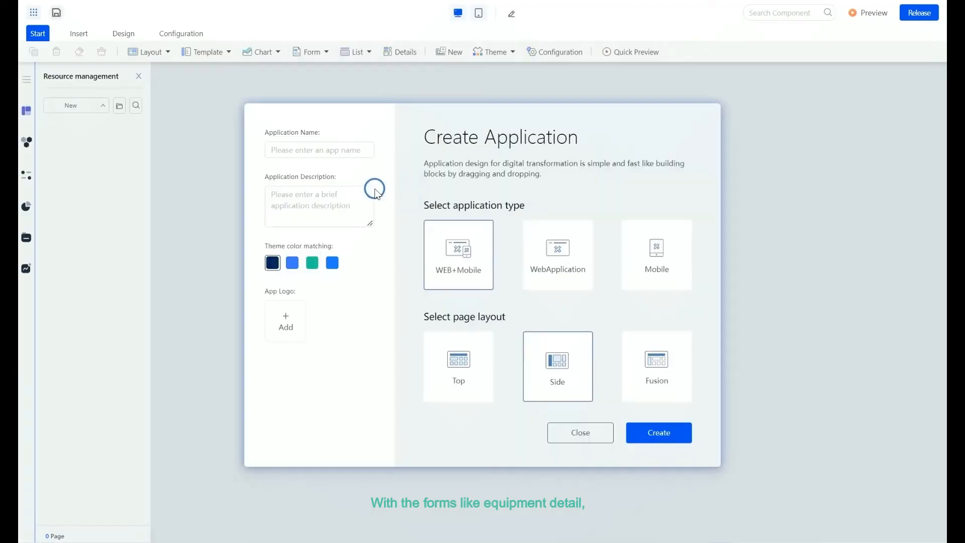
click(309, 197)
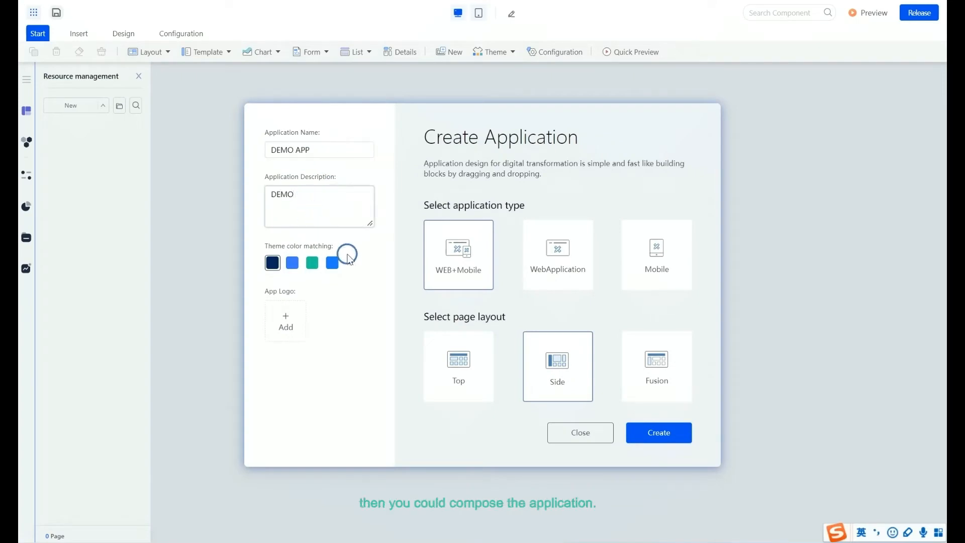
click(332, 263)
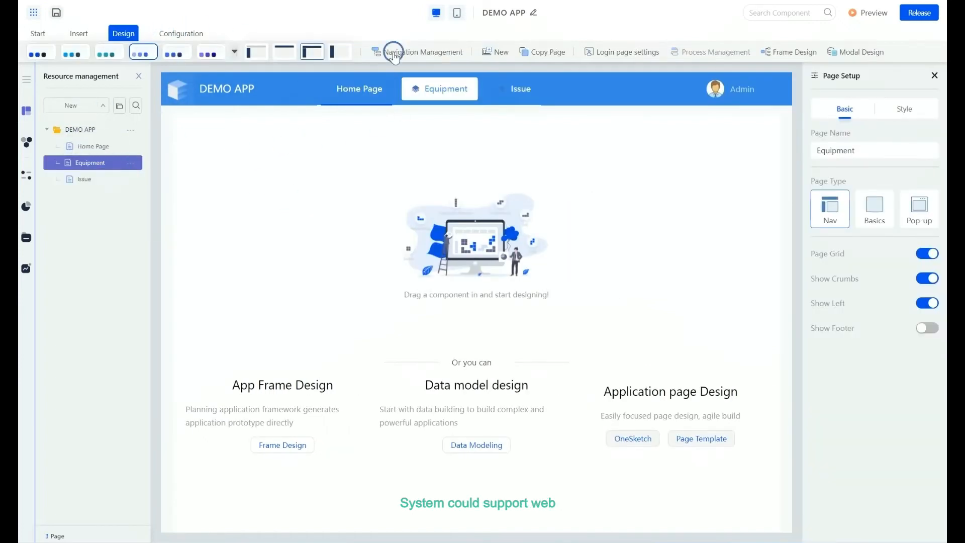
- In the navigation settings, add a child menu named Equipment List with a bar-chart icon under Equipment
click(390, 50)
click(409, 159)
click(298, 98)
click(310, 165)
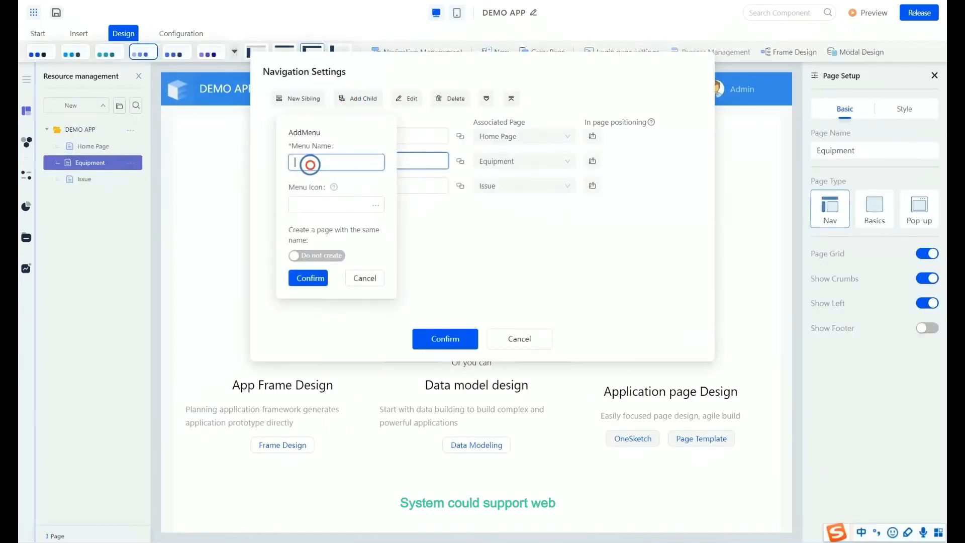
text(Equipment List)
click(372, 204)
click(439, 244)
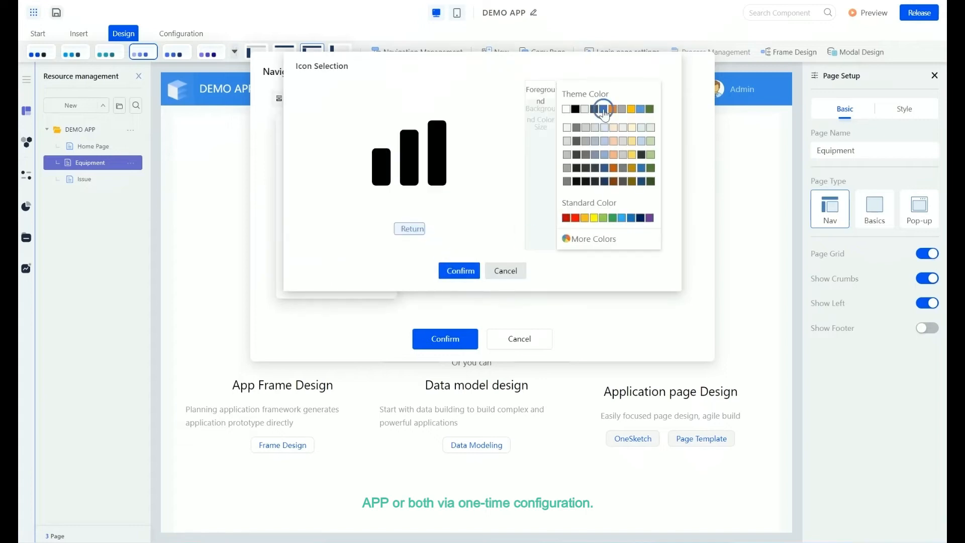
click(459, 270)
click(305, 276)
- Add another child menu named Warning with an icon under Equipment and confirm the navigation settings
click(276, 160)
click(354, 105)
click(318, 162)
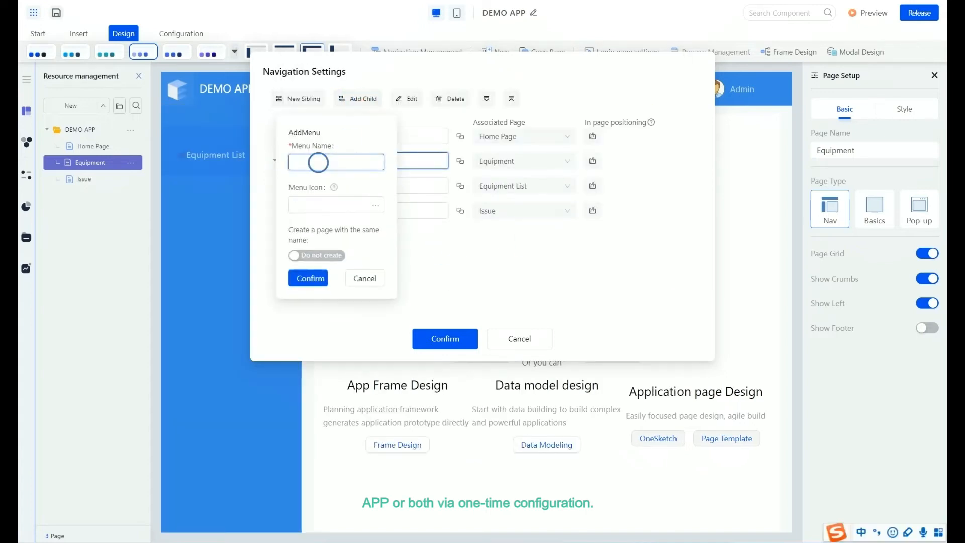
text(Warning)
click(376, 204)
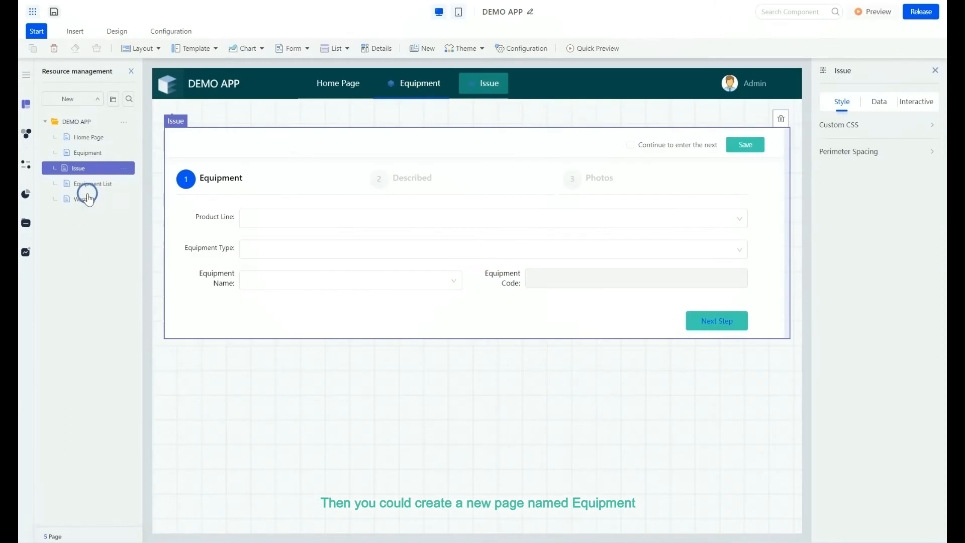
click(783, 119)
- Place the Product Detail list form from the EquipmentManagement folder onto the Equipment List page
click(98, 154)
click(100, 168)
click(86, 181)
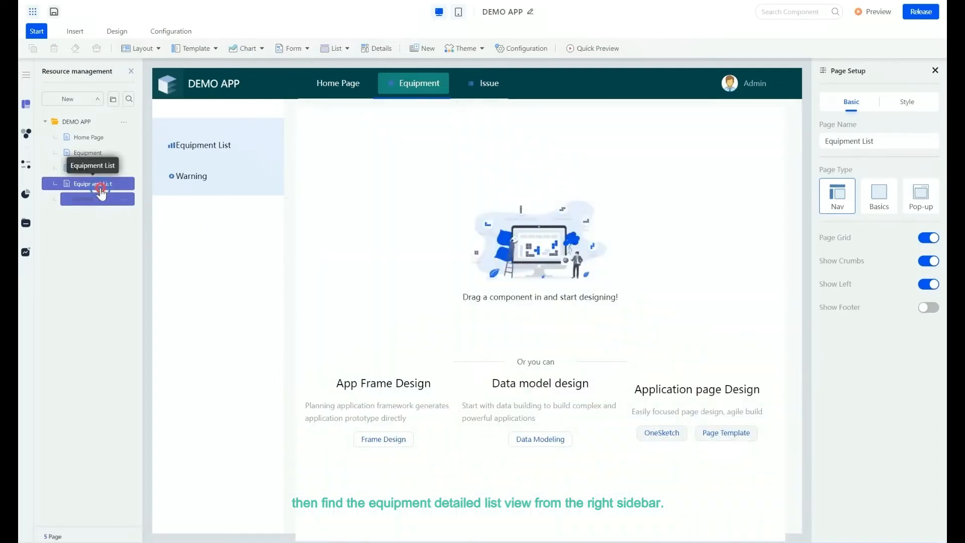
click(103, 200)
click(95, 183)
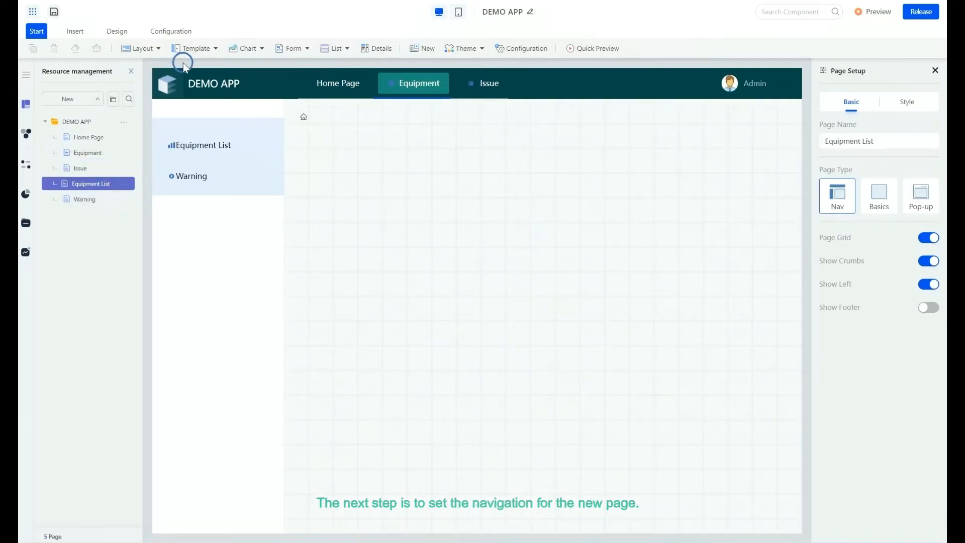
click(27, 164)
click(87, 101)
click(44, 160)
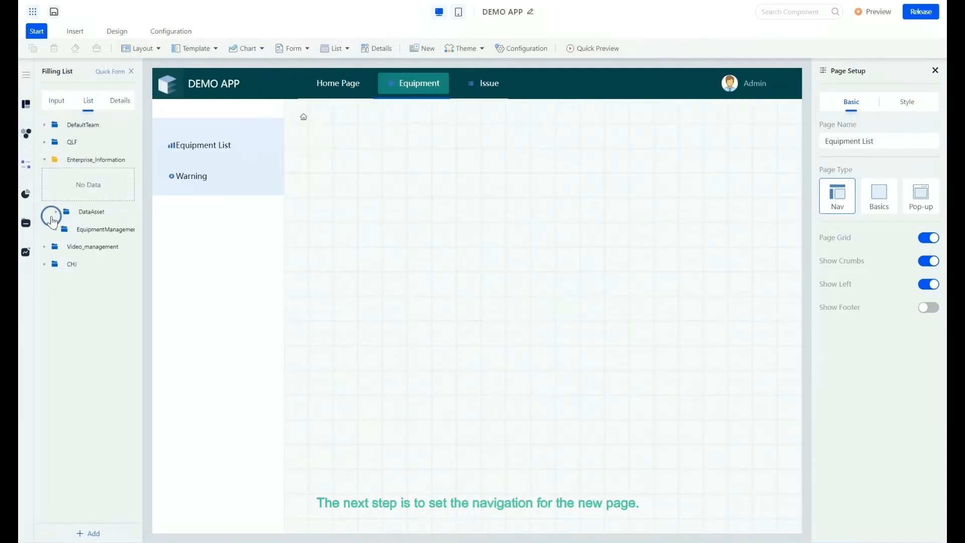
click(55, 229)
drag(90, 256, 374, 352)
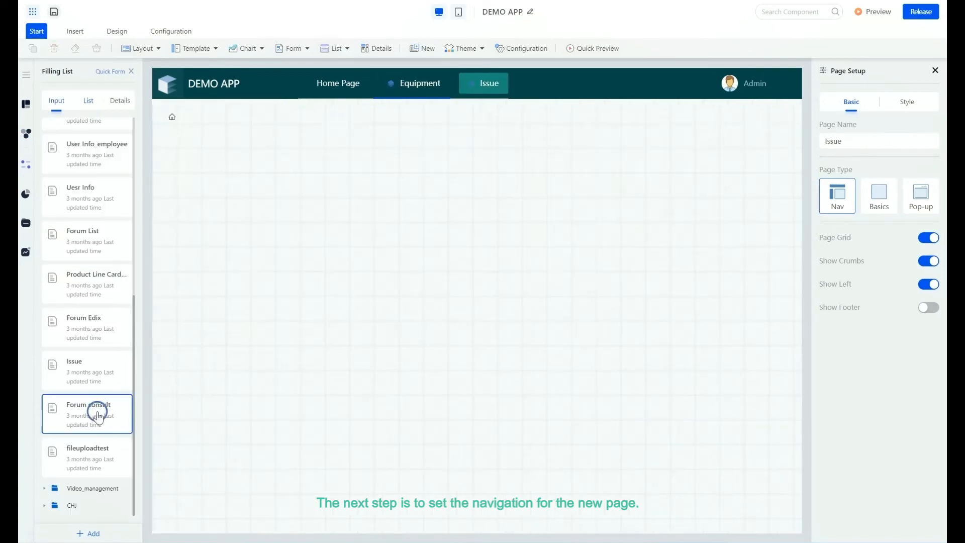
- Place the Issue input form with Equipment, Described and Photos steps on the Issue page
drag(95, 405, 265, 291)
scroll(113, 245, up, 5)
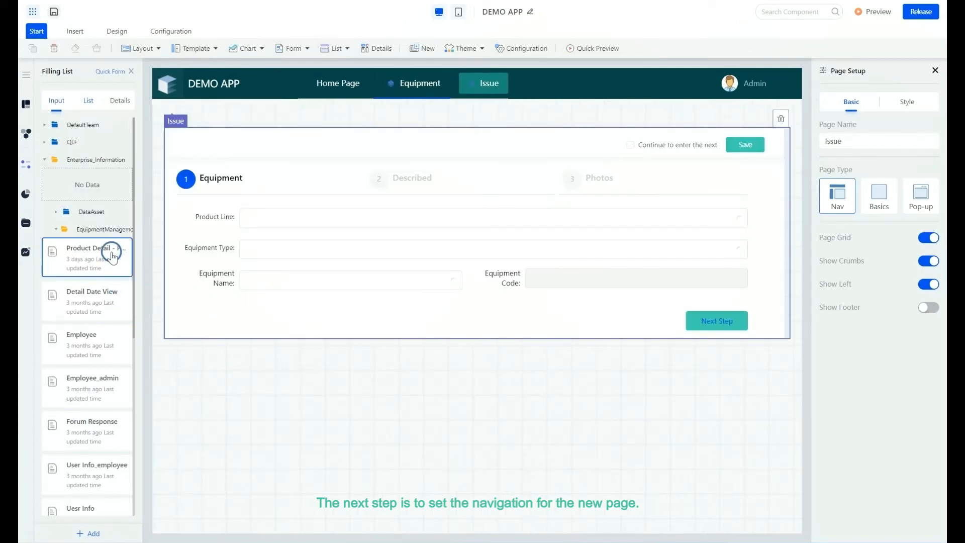
- Add a new page under DEMO APP and rename it Forum
click(27, 104)
click(123, 121)
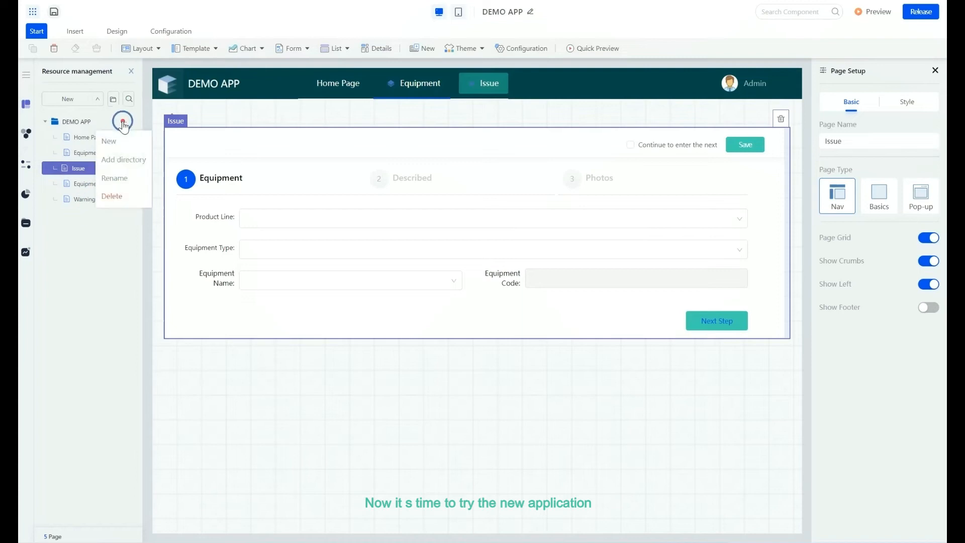
click(123, 121)
click(109, 141)
click(124, 215)
click(123, 235)
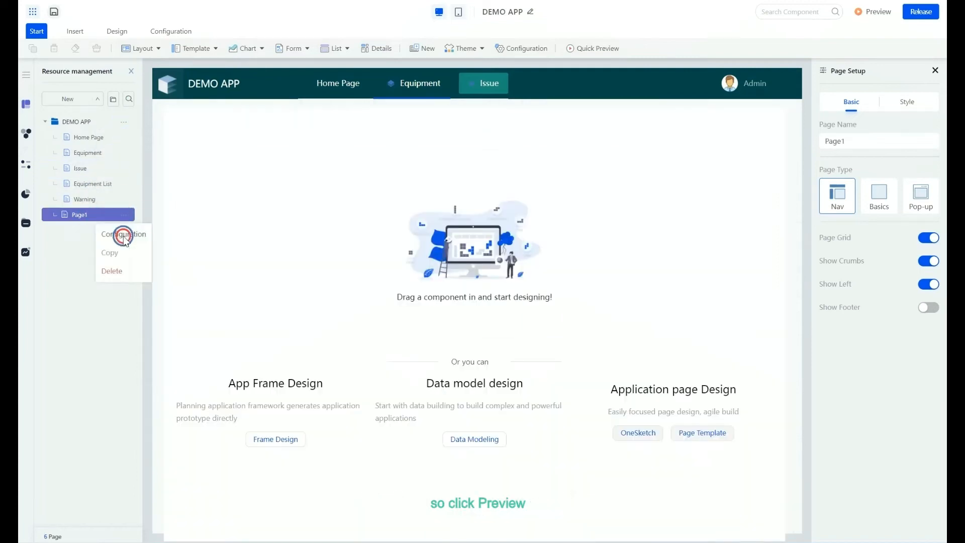
drag(106, 214, 60, 216)
key(BackSpace)
text(Forum)
key(Return)
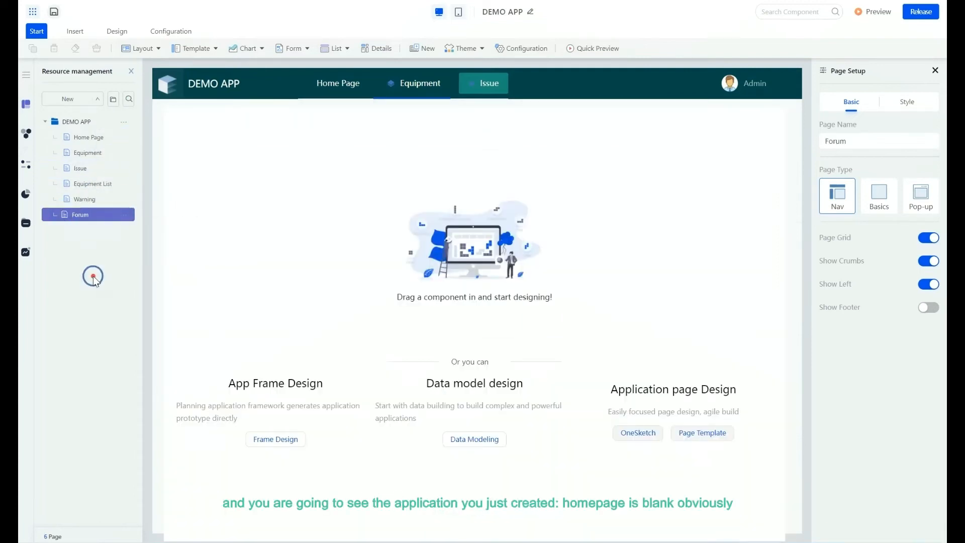
- Place the Forum List list form on the Forum page
click(26, 164)
click(88, 104)
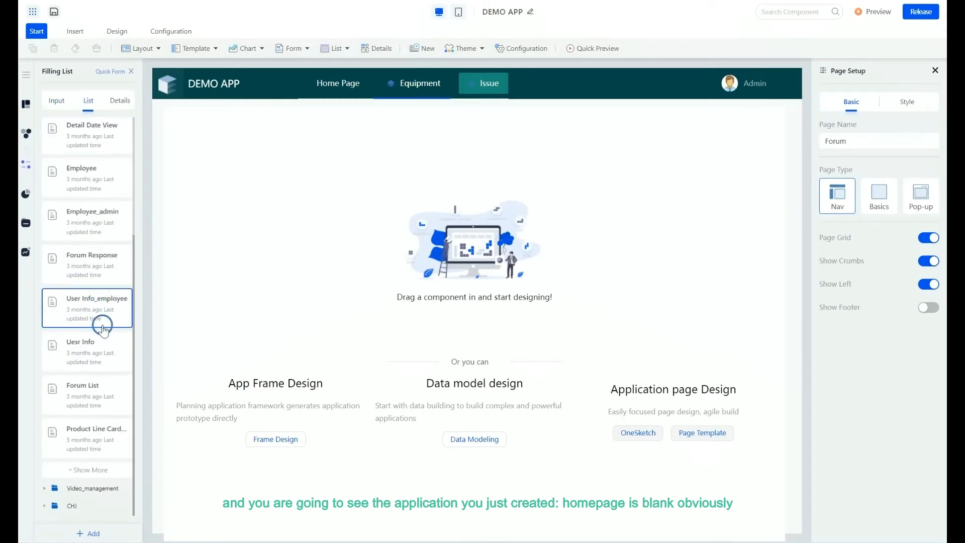
click(117, 378)
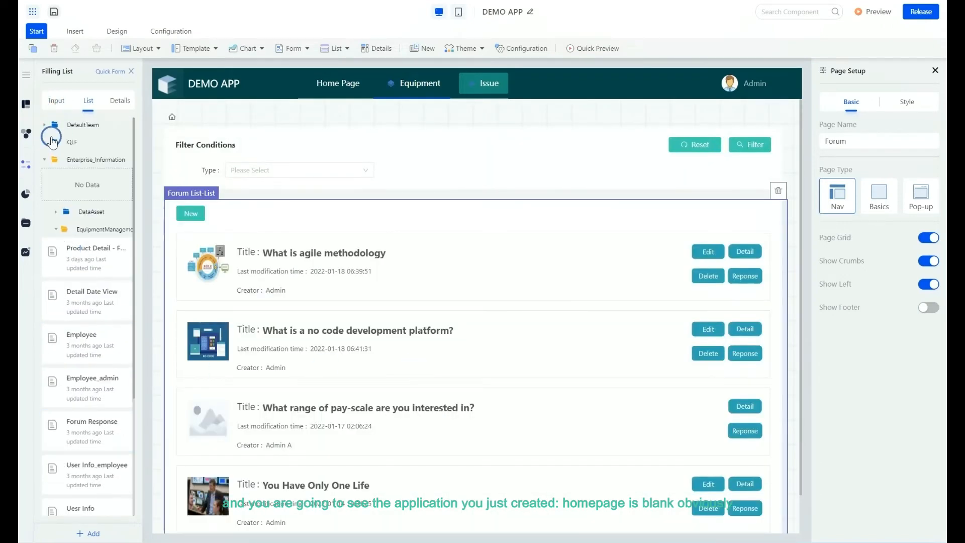
- Place the Dashboard Example quick screen from the Equipment_Management team folder on the Equipment page
click(27, 104)
click(83, 137)
click(89, 153)
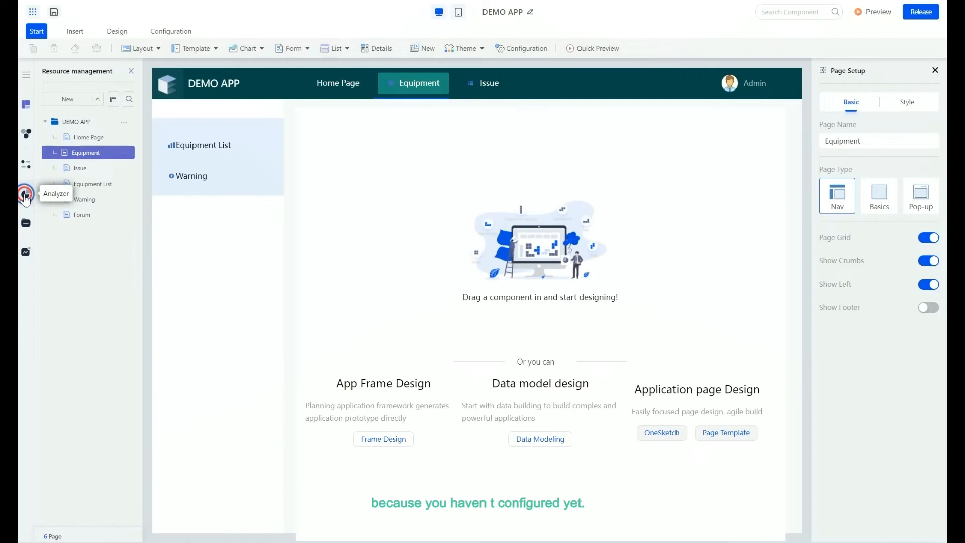
click(26, 194)
click(70, 126)
click(112, 101)
click(27, 223)
click(27, 251)
click(112, 102)
click(50, 160)
click(54, 201)
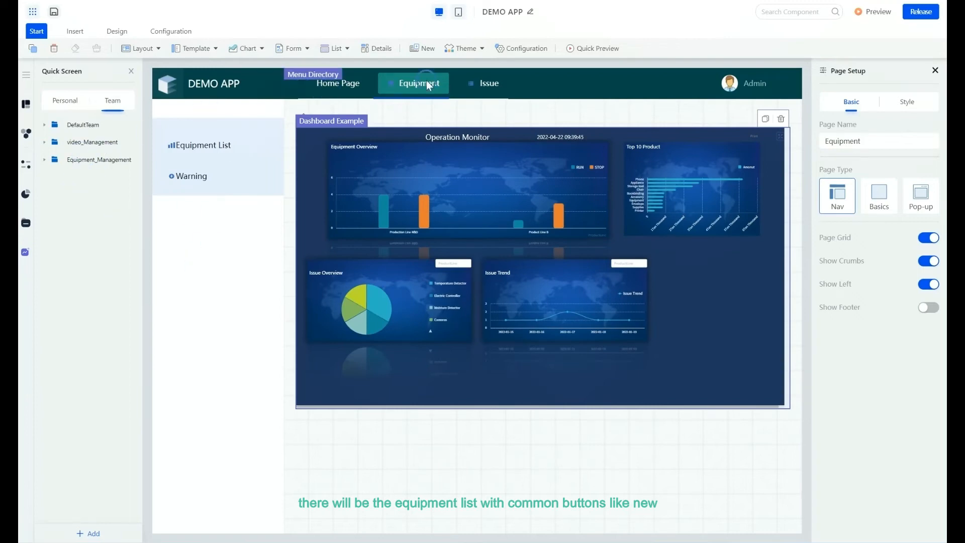
- Preview the application and browse its Equipment and Issue pages
click(873, 11)
click(441, 119)
click(285, 24)
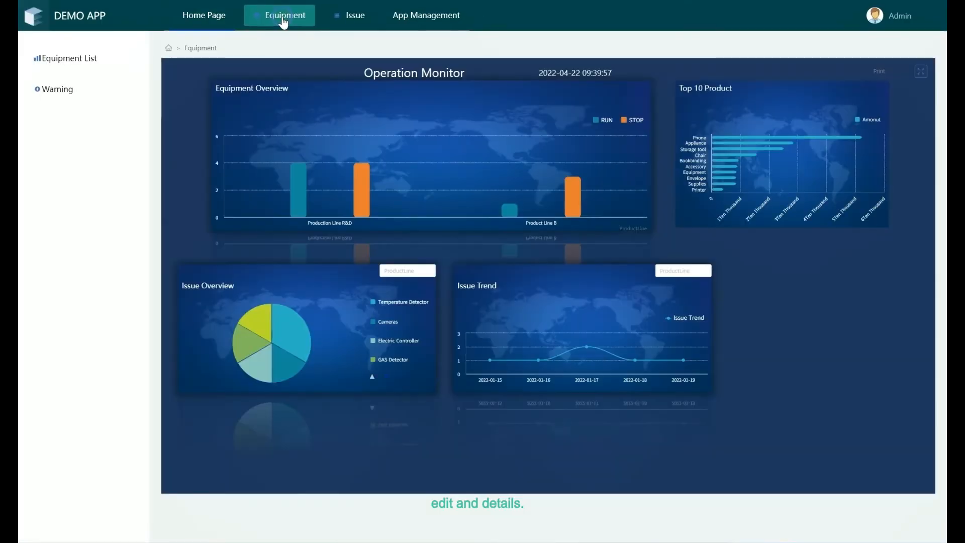
click(351, 18)
click(287, 17)
click(78, 66)
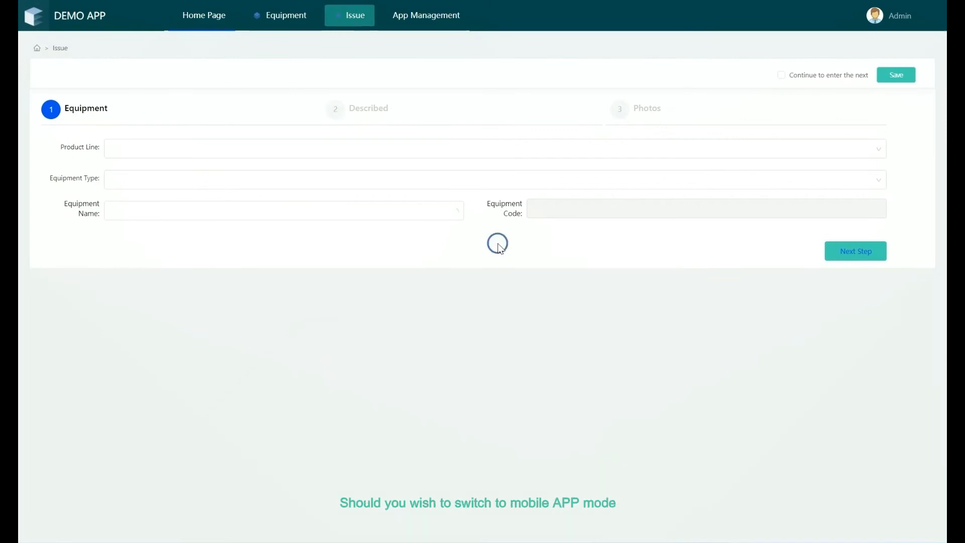
- Fill in the Issue form's equipment, description and photo steps in the preview and save the issue
click(210, 147)
click(160, 196)
click(171, 180)
click(856, 251)
click(176, 149)
click(156, 231)
click(855, 267)
click(853, 339)
click(856, 268)
click(896, 75)
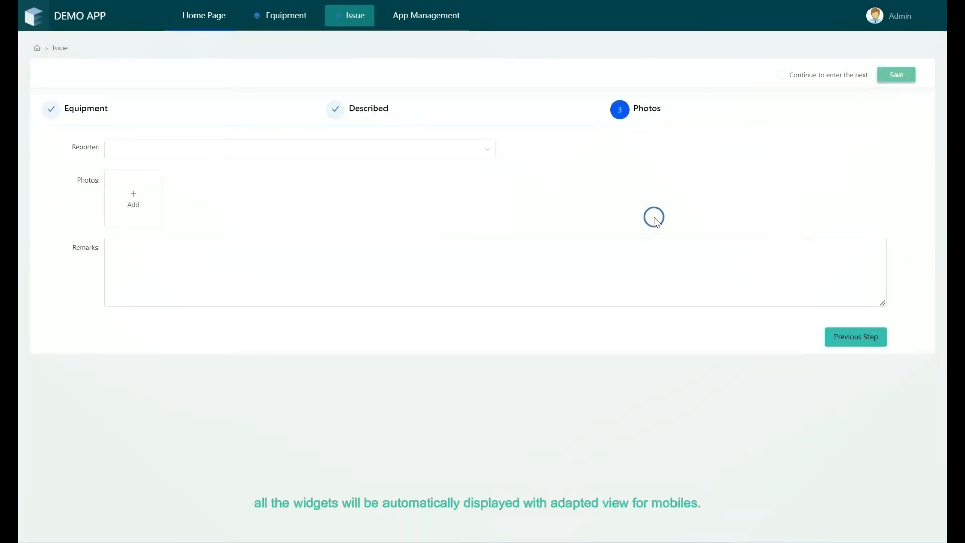
- Open the Equipment page of the previewed application
click(496, 255)
click(282, 17)
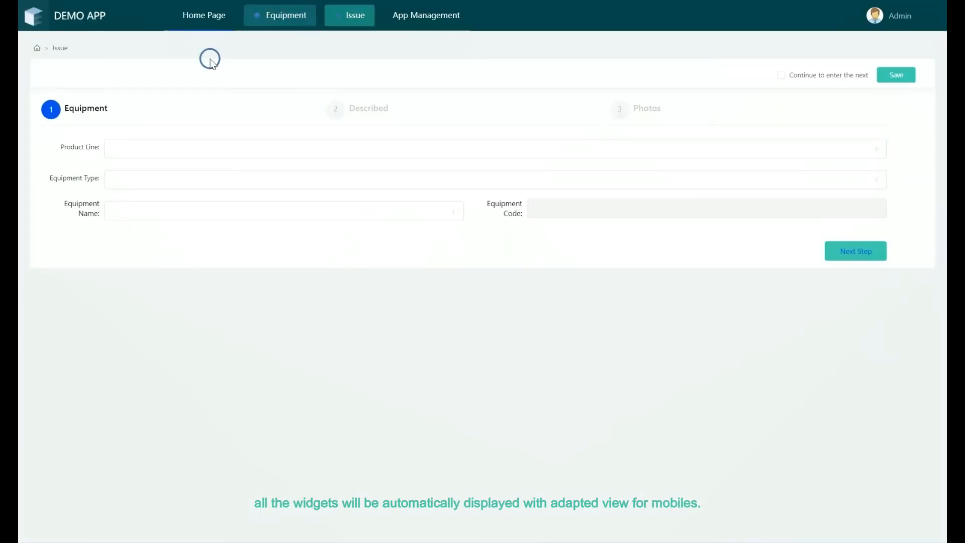
- Open the details of an equipment warning in the previewed application
click(91, 90)
click(895, 115)
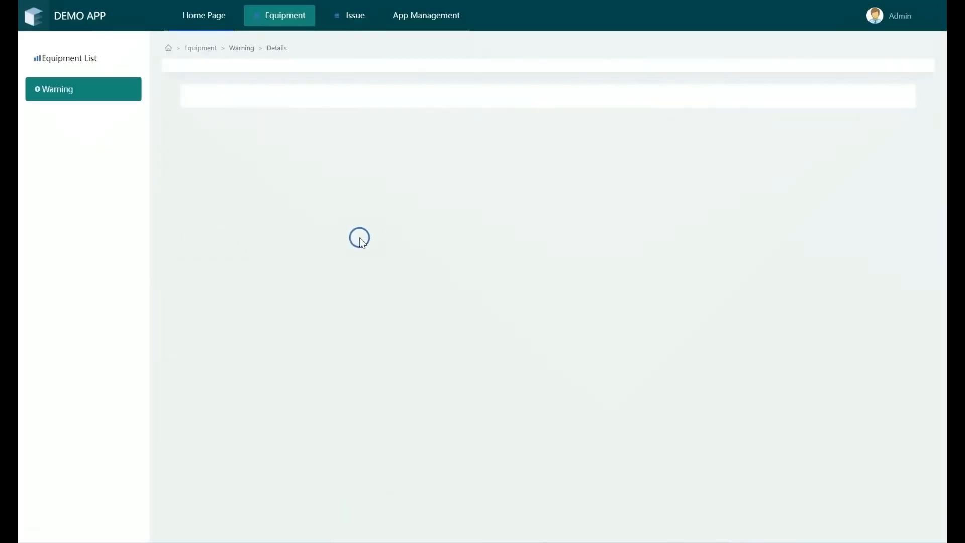
- Open Quick BPM and its Enterprise Information Management group
click(278, 121)
click(204, 165)
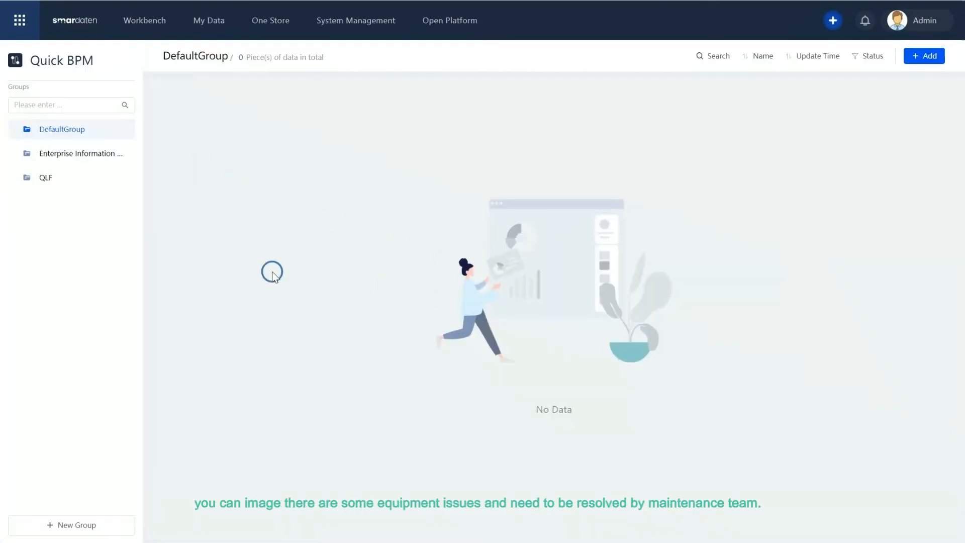
click(80, 156)
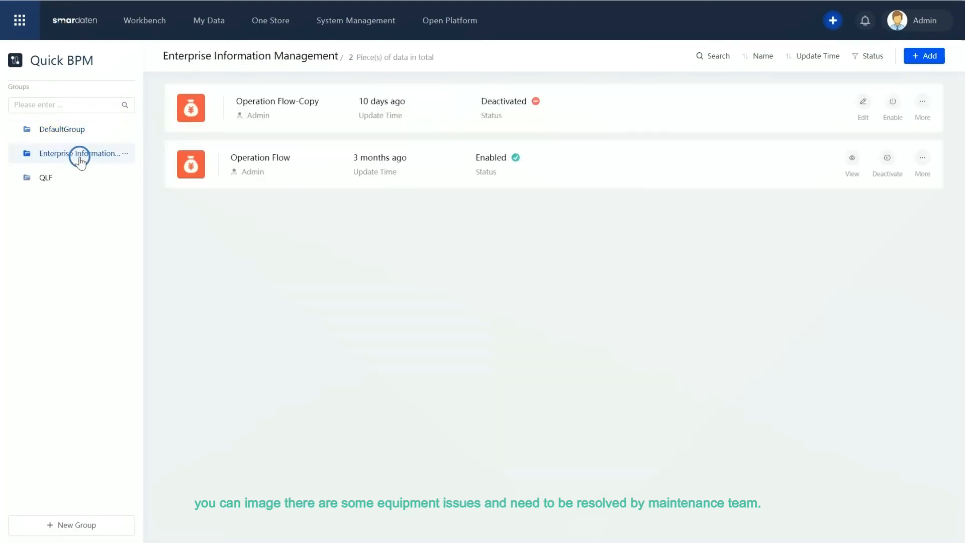
- Open the Operation Flow process and select its first Approval node
click(435, 170)
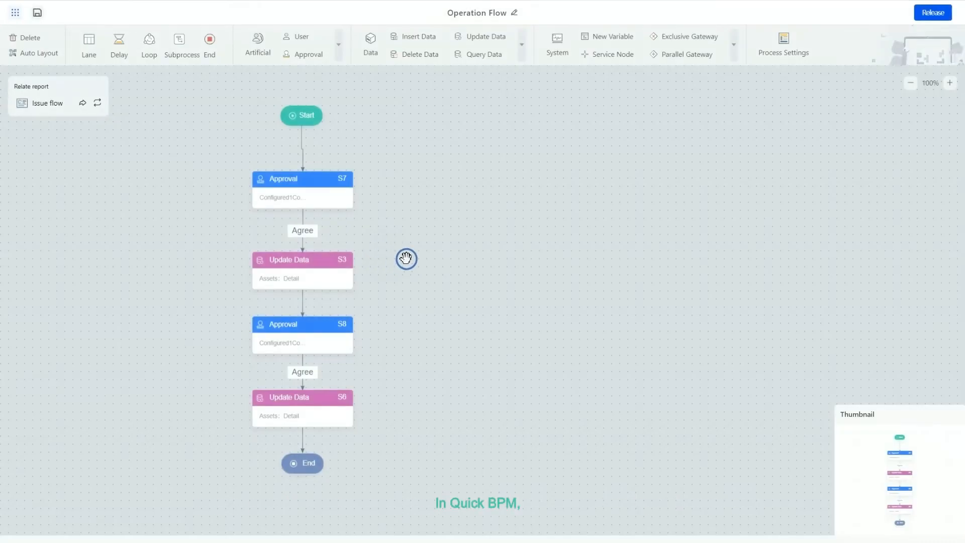
drag(407, 258, 579, 262)
click(489, 197)
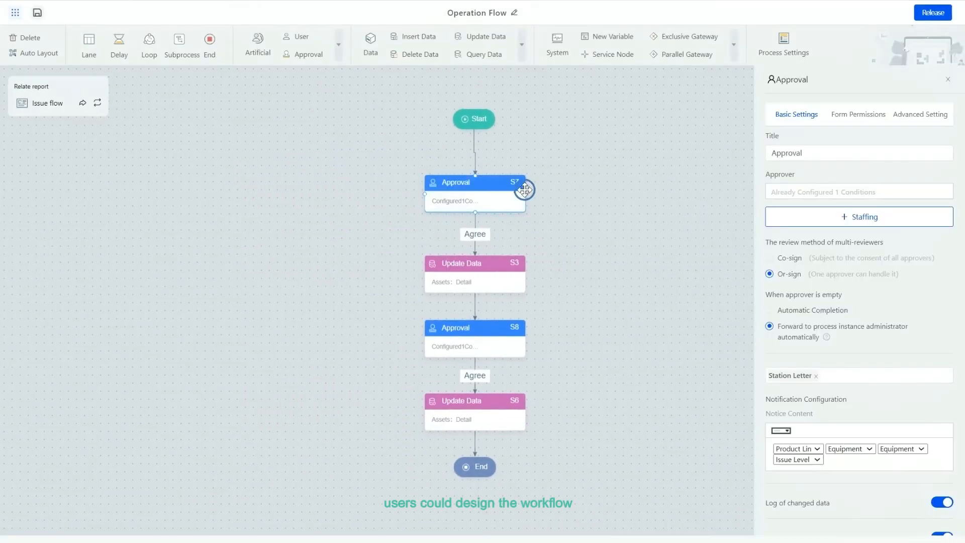
- Review the Approval node's Form Permissions, Advanced Setting and staffing conditions without changing them
click(848, 115)
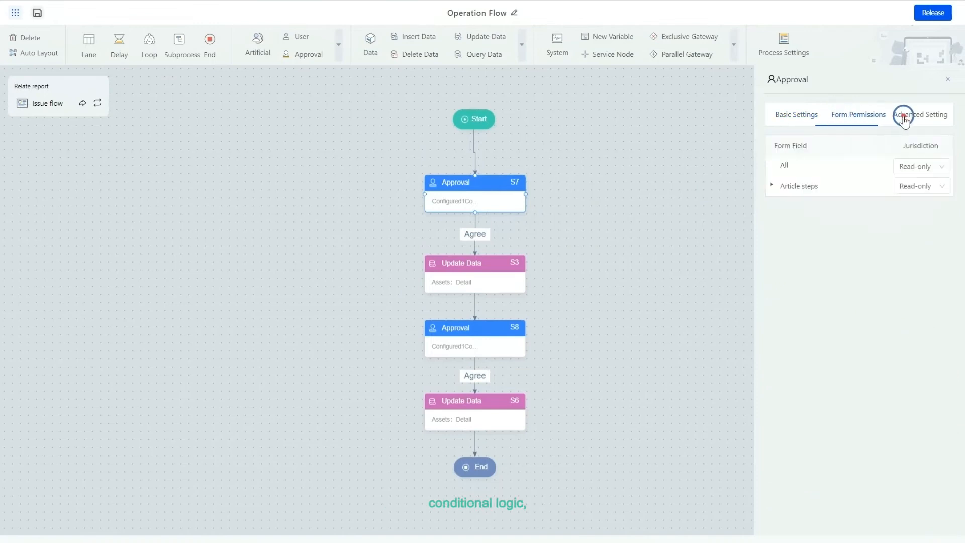
click(914, 117)
click(794, 115)
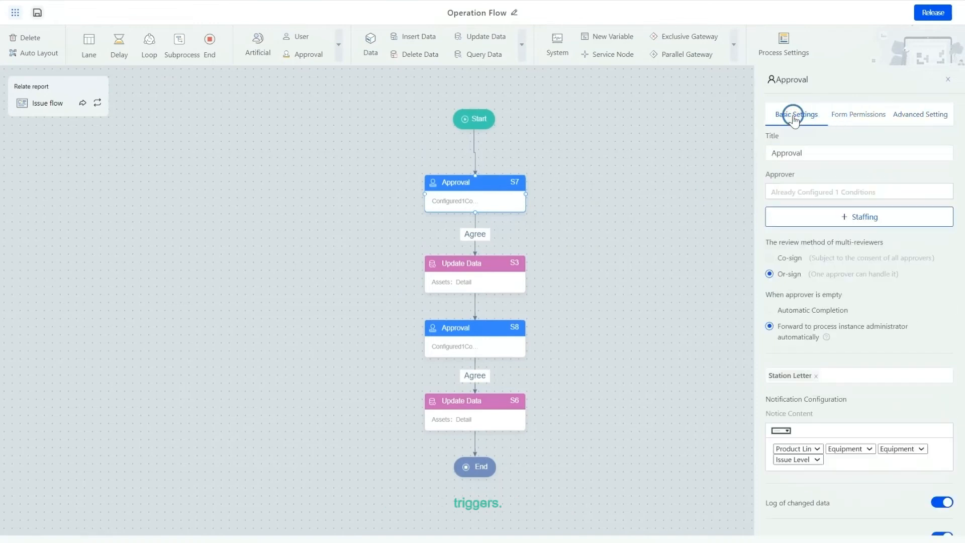
click(837, 215)
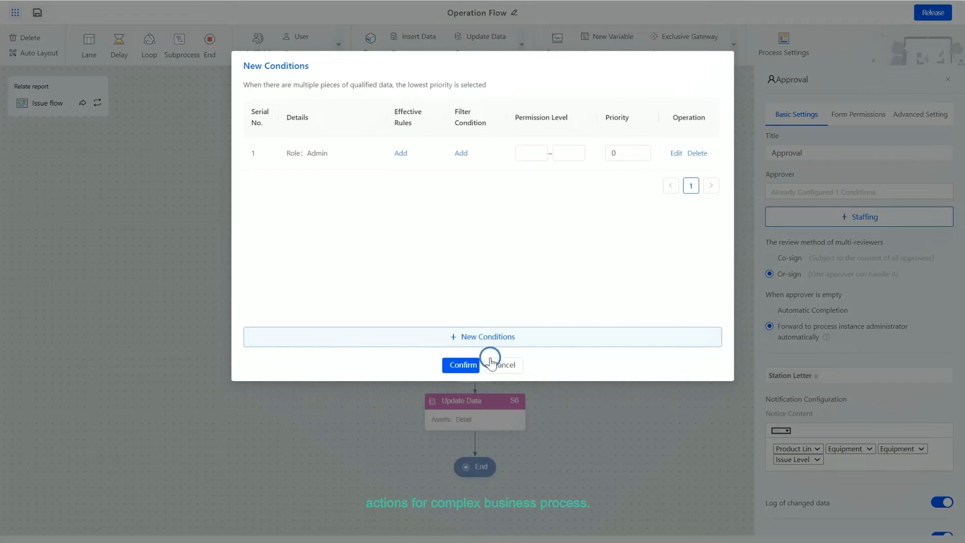
click(502, 364)
- Set the S3 Update Data node's filter condition to Name equal to the form component Equipment Name
click(471, 274)
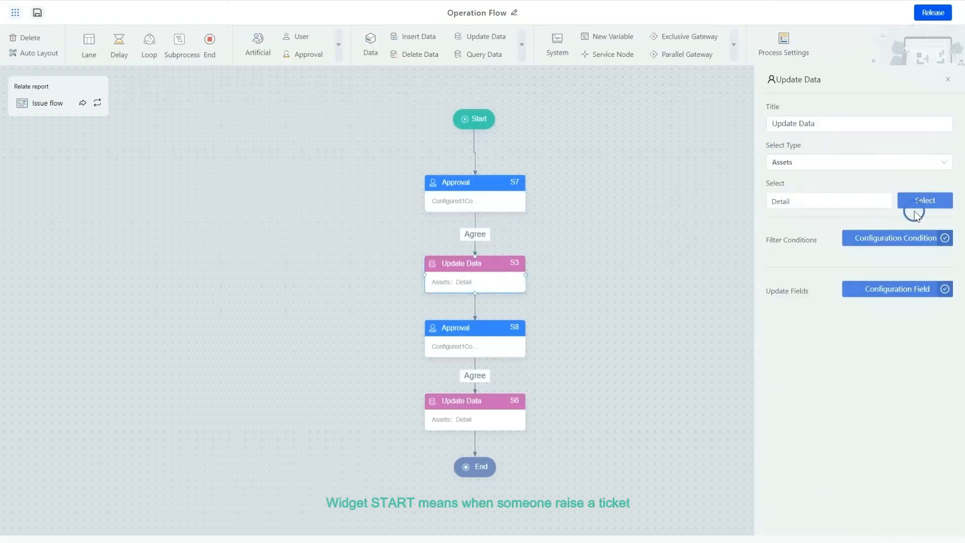
click(902, 237)
click(485, 159)
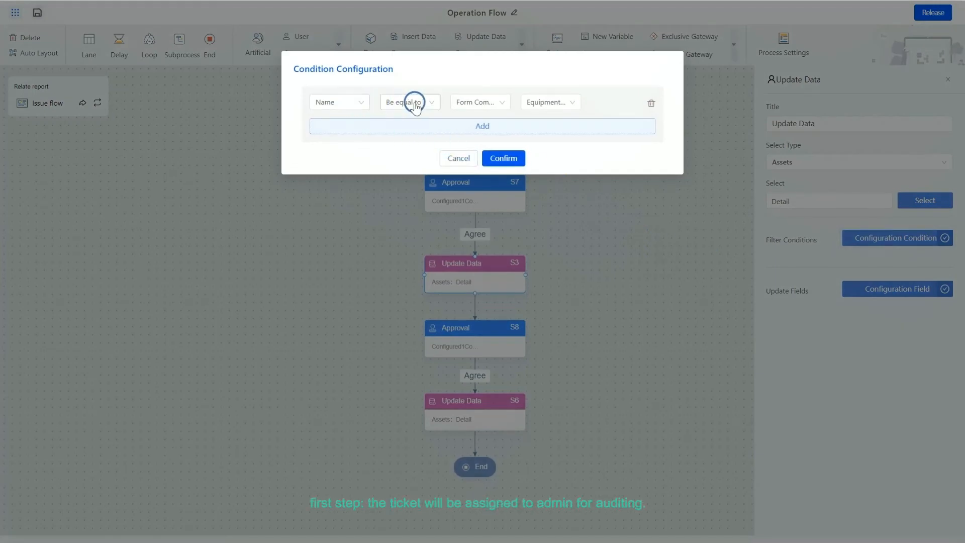
click(489, 103)
click(483, 135)
click(550, 103)
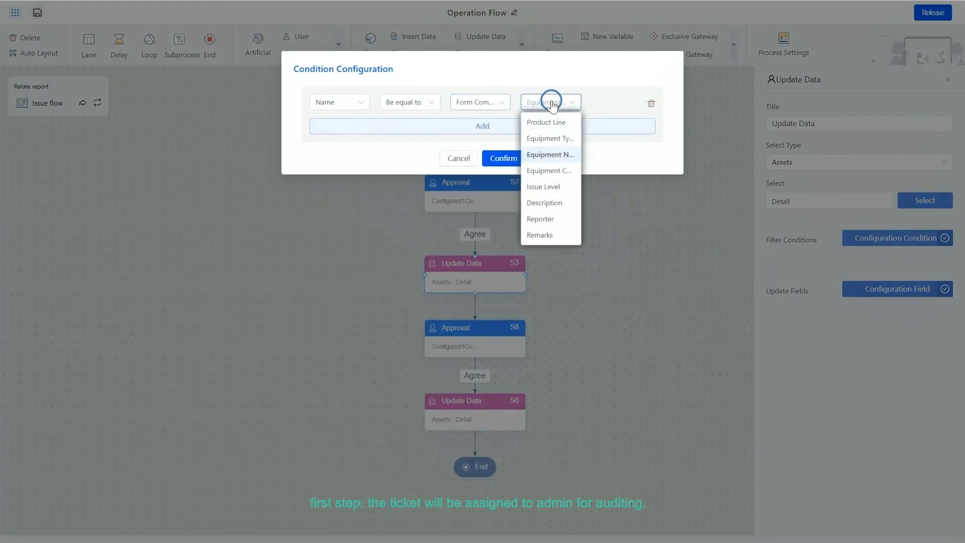
click(550, 155)
click(498, 156)
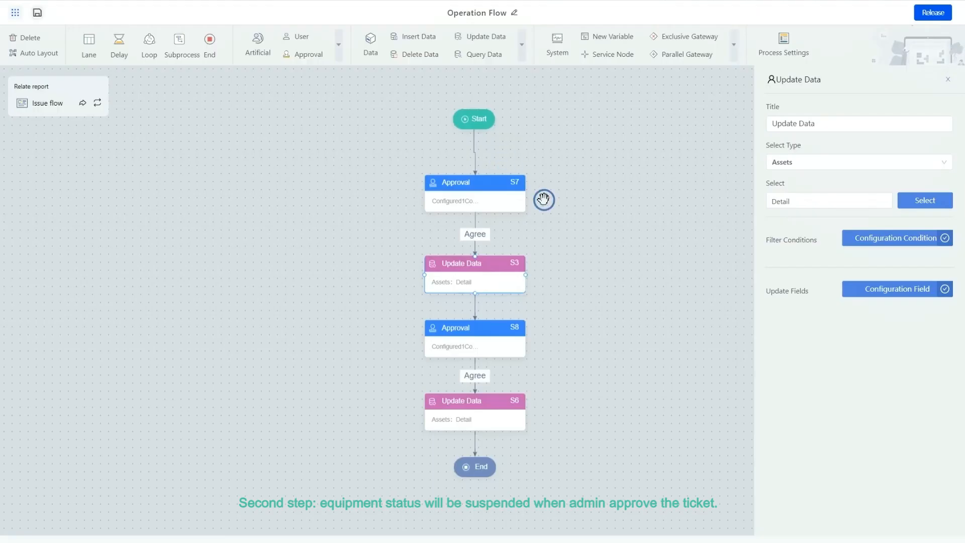
- Inspect the S8 Approval node and the rest of the workflow on the canvas
click(488, 344)
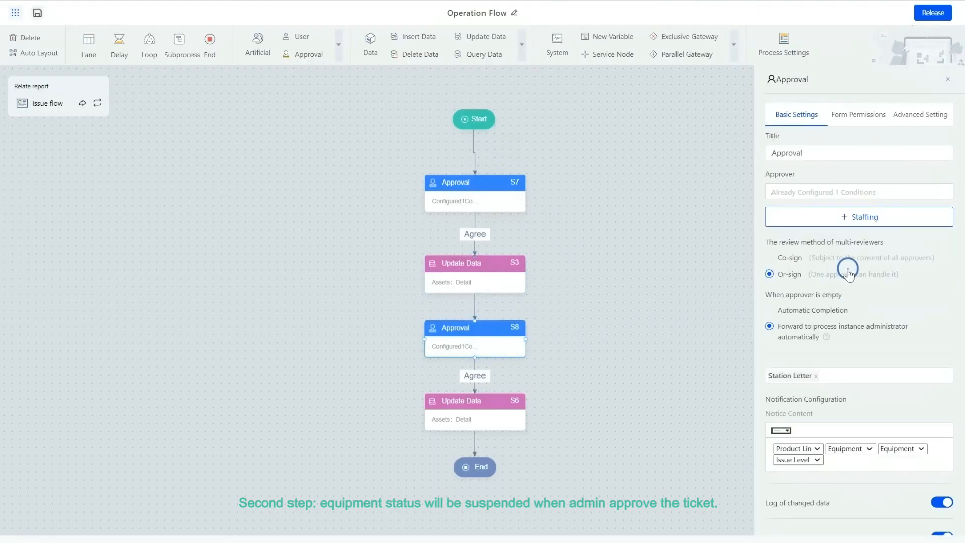
scroll(849, 274, down, 4)
click(459, 421)
click(576, 390)
drag(575, 390, 535, 368)
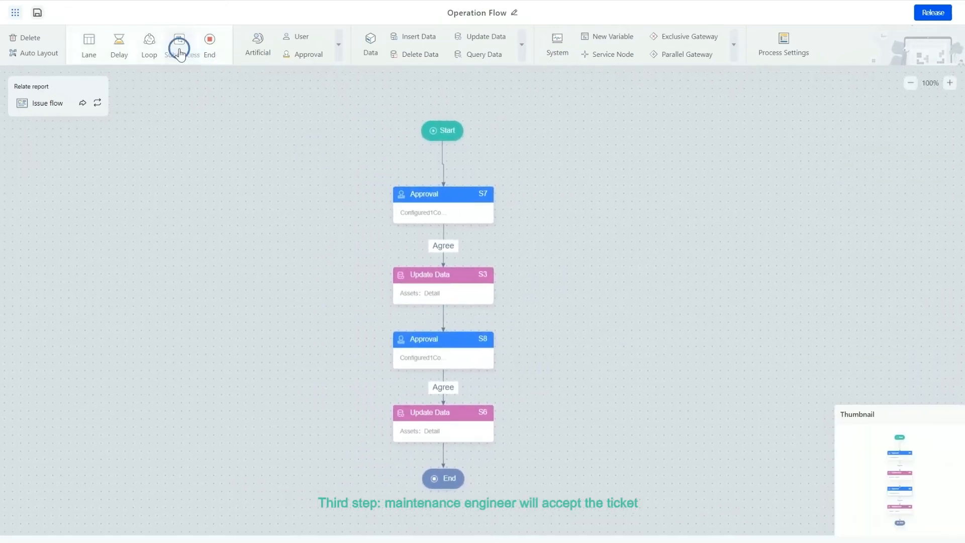
- Browse the additional Artificial, Data and System node types available for the workflow
click(339, 47)
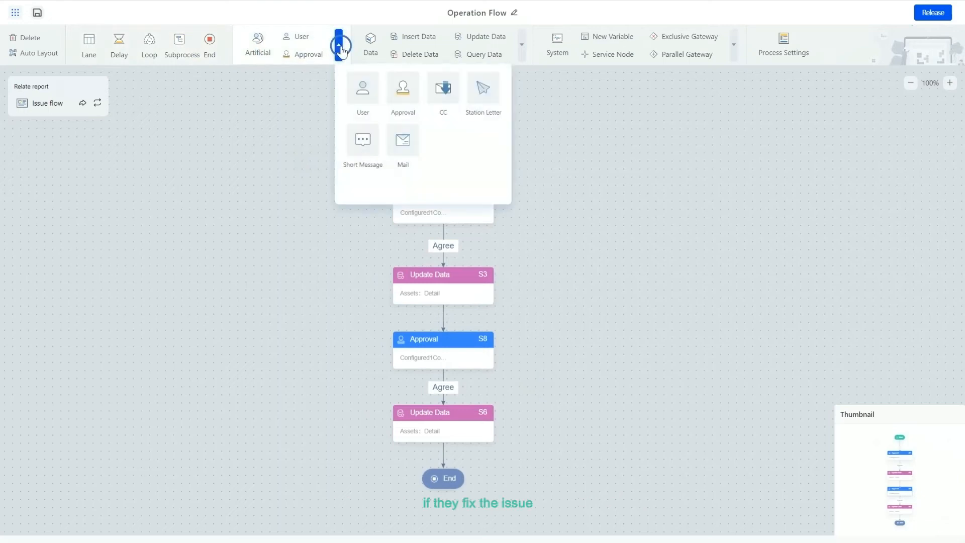
click(523, 47)
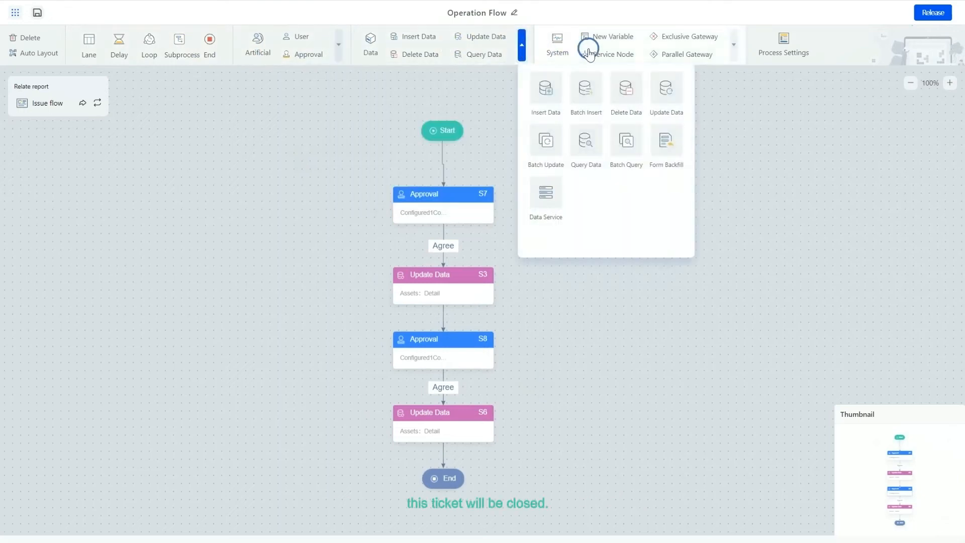
click(734, 47)
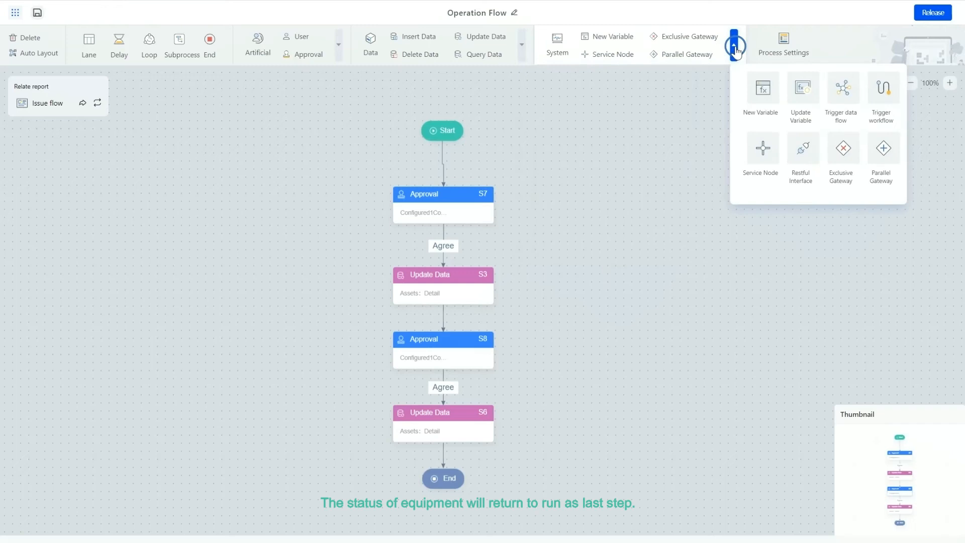
click(705, 129)
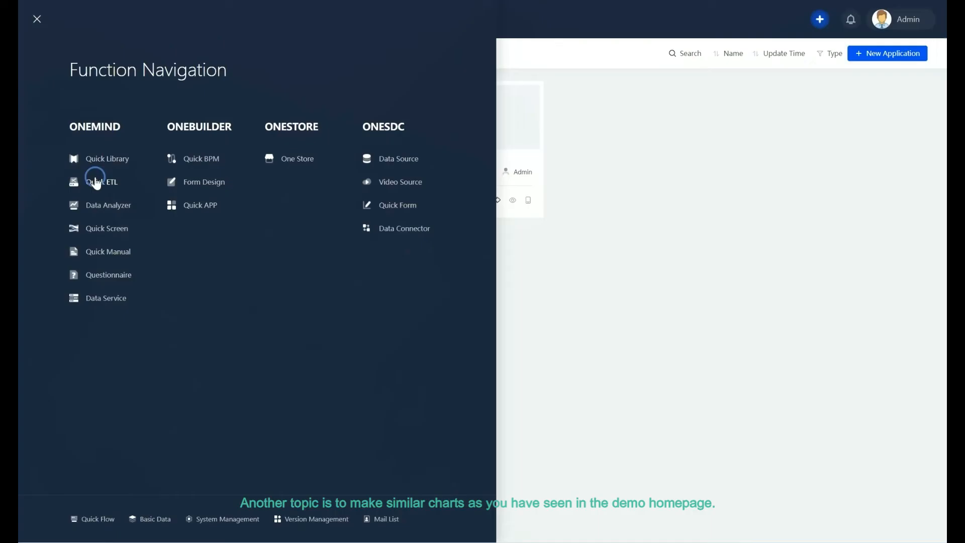
- Open Data Analyzer and the Enterprise_Information team group
click(107, 205)
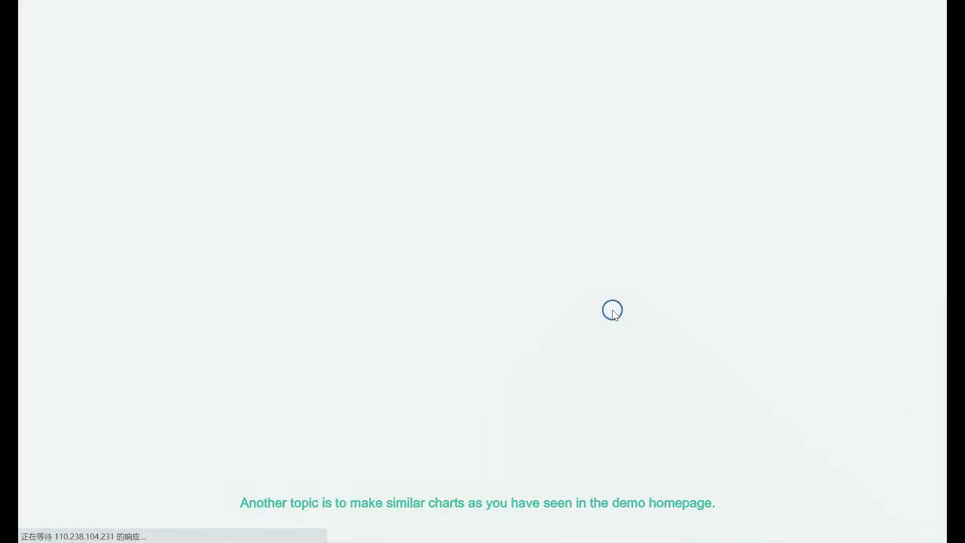
click(69, 98)
click(38, 210)
click(59, 237)
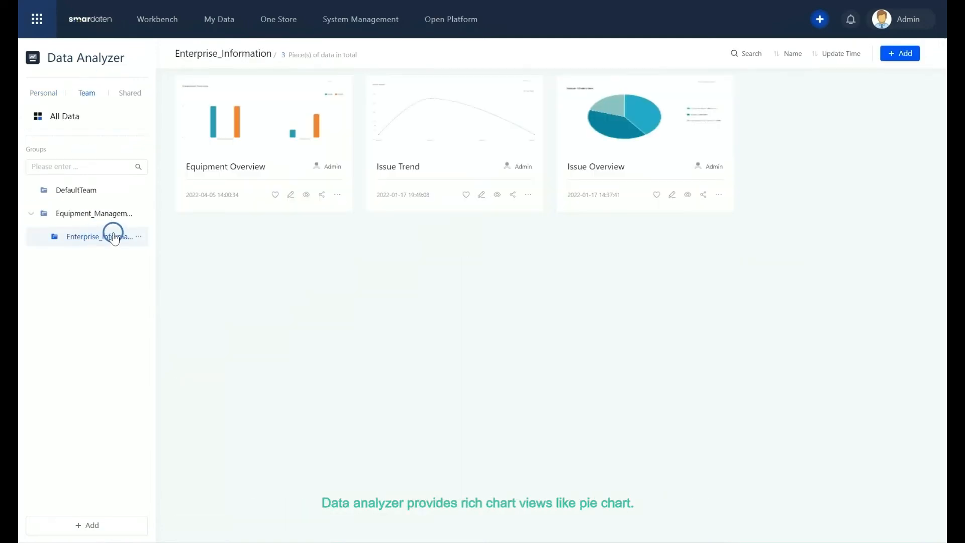
- Start a new chart and add the Detail asset from the team's Enterprise_Information folder
click(894, 75)
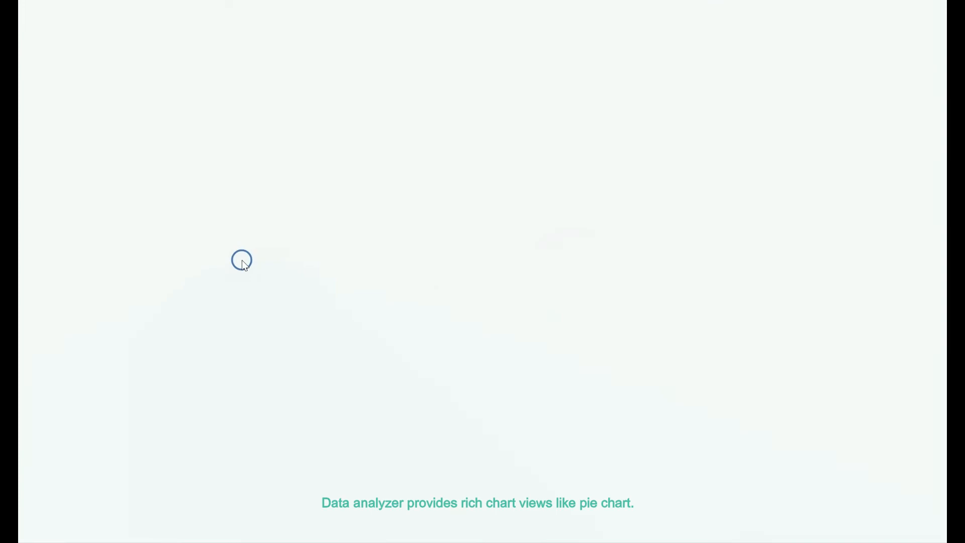
click(81, 116)
click(29, 196)
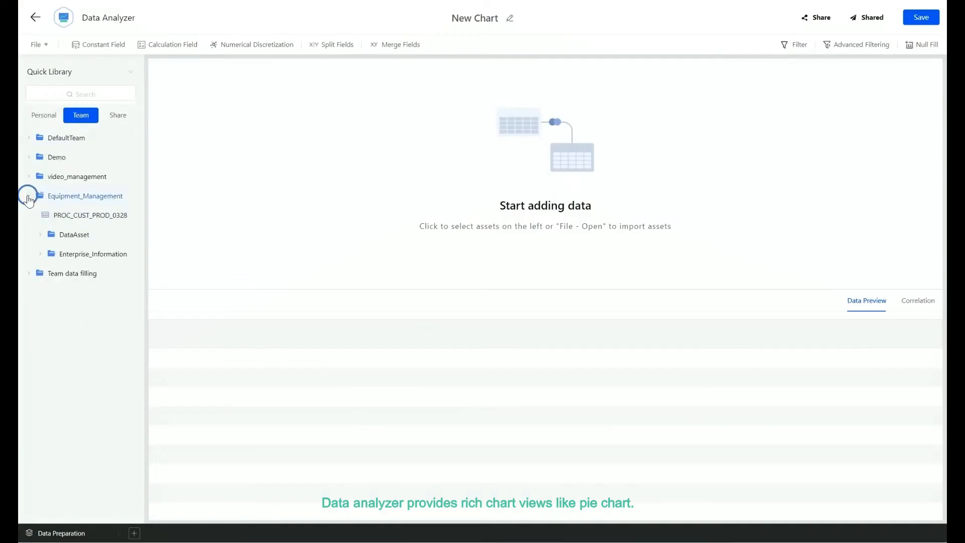
click(40, 255)
click(71, 467)
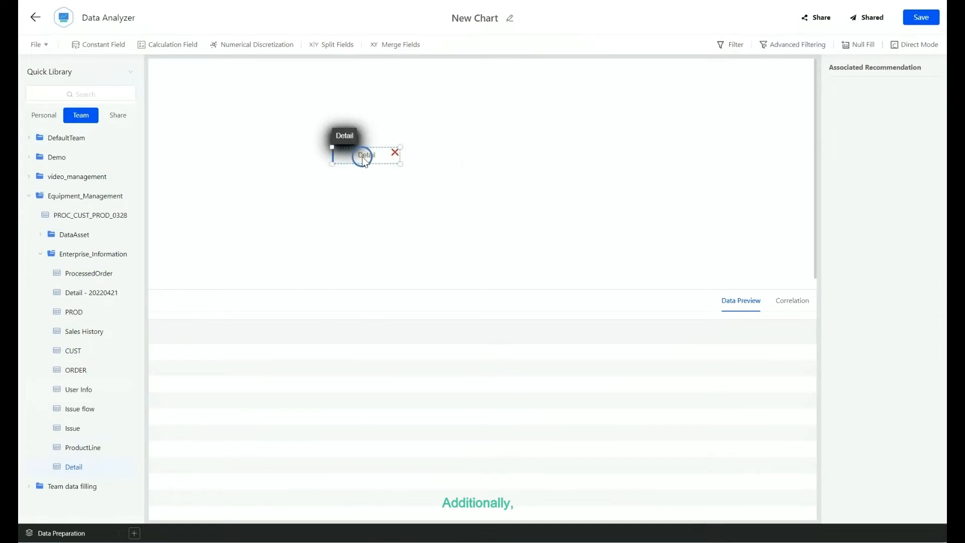
- Create a work area and add the ProductLine, Status and Type fields to the table view
click(135, 532)
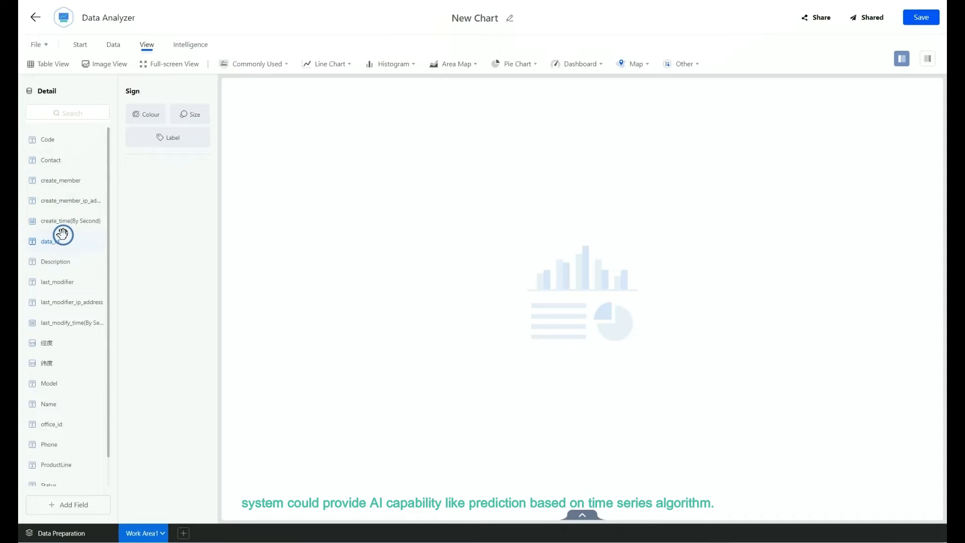
scroll(63, 235, down, 2)
drag(75, 436, 441, 387)
scroll(80, 193, up, 1)
scroll(88, 279, down, 1)
drag(56, 453, 419, 405)
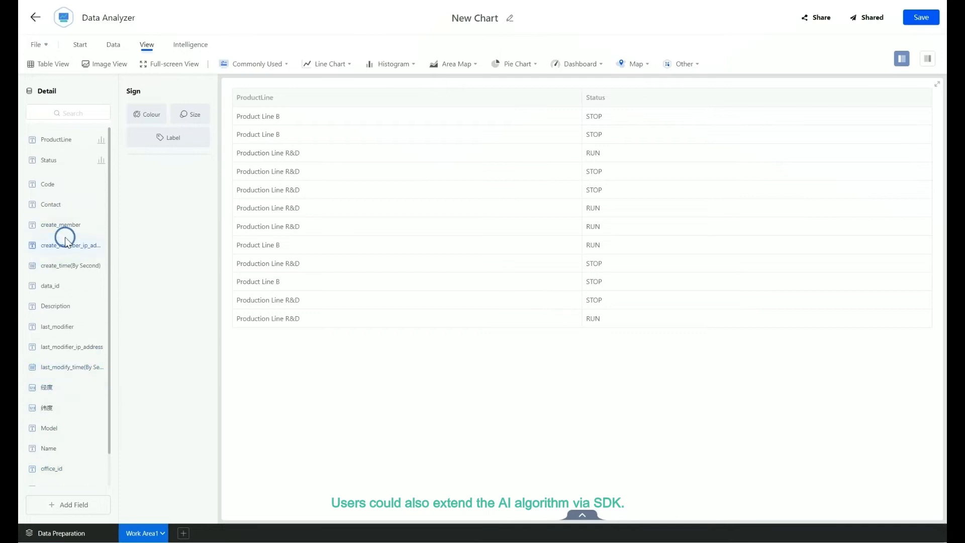
scroll(63, 382, down, 1)
drag(53, 480, 556, 415)
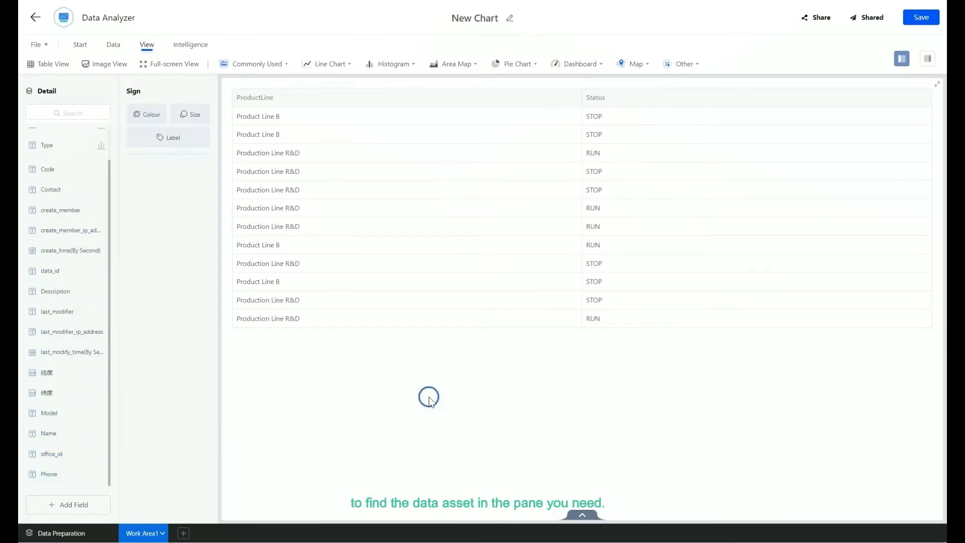
scroll(79, 423, up, 1)
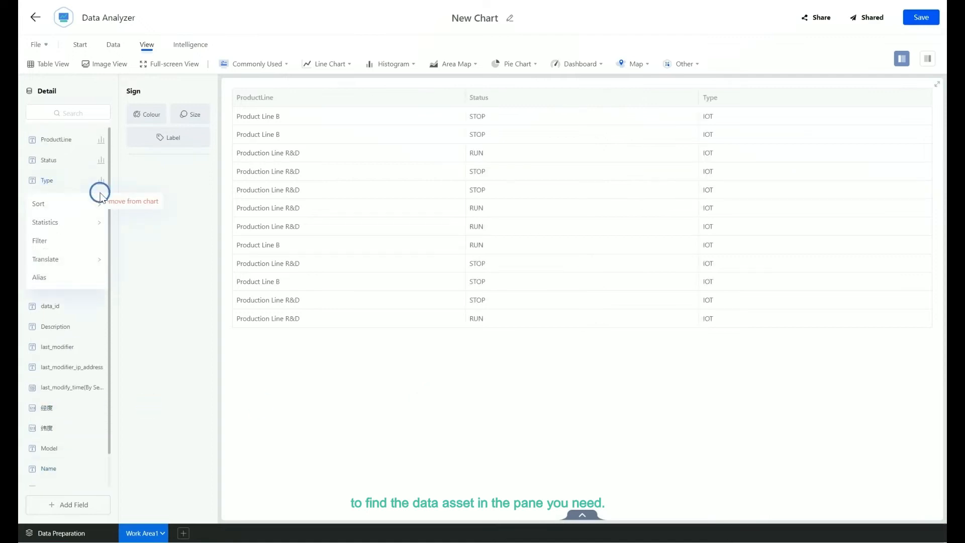
- Remove the Type field from the chart and add Code as a count
click(101, 183)
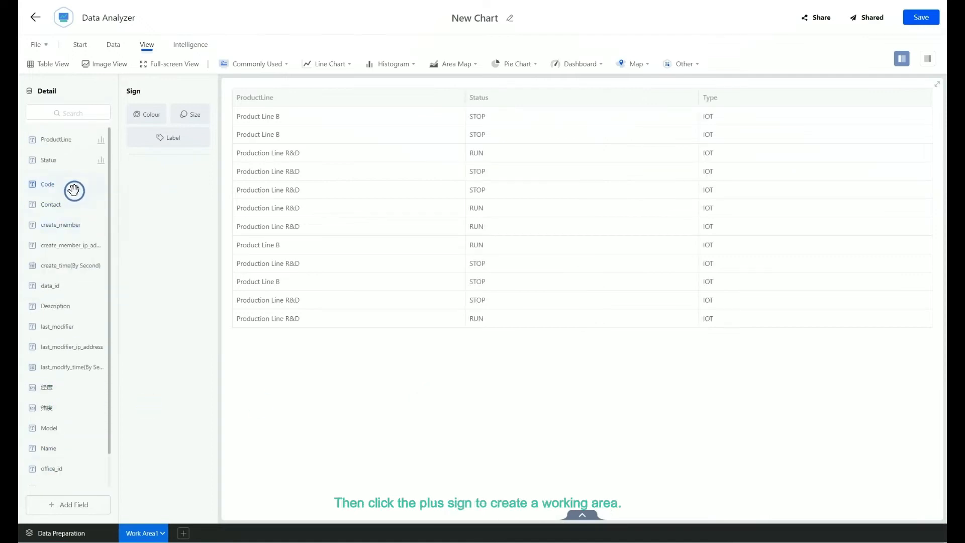
drag(633, 207, 632, 208)
click(70, 182)
mouse_move(67, 221)
click(147, 223)
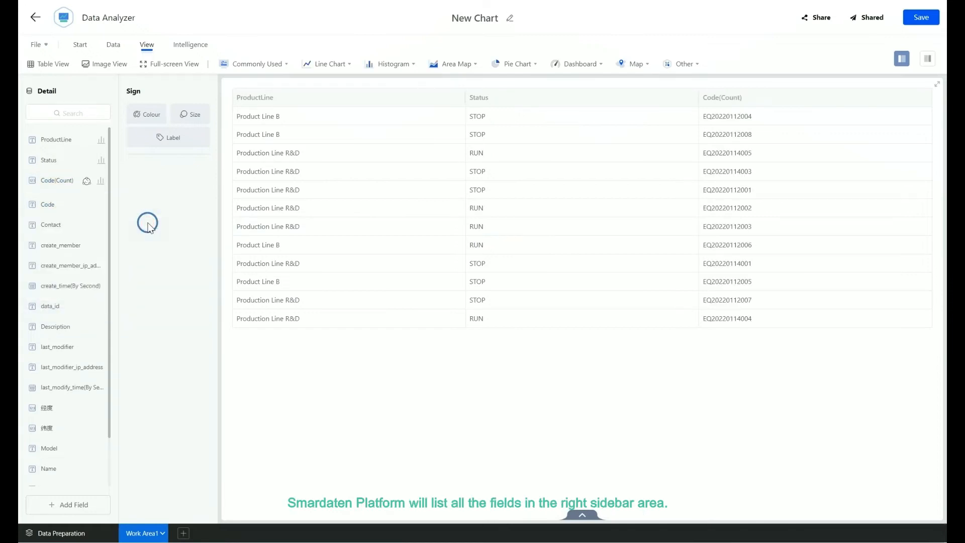
- Switch the view to a Clustered Column histogram
click(413, 71)
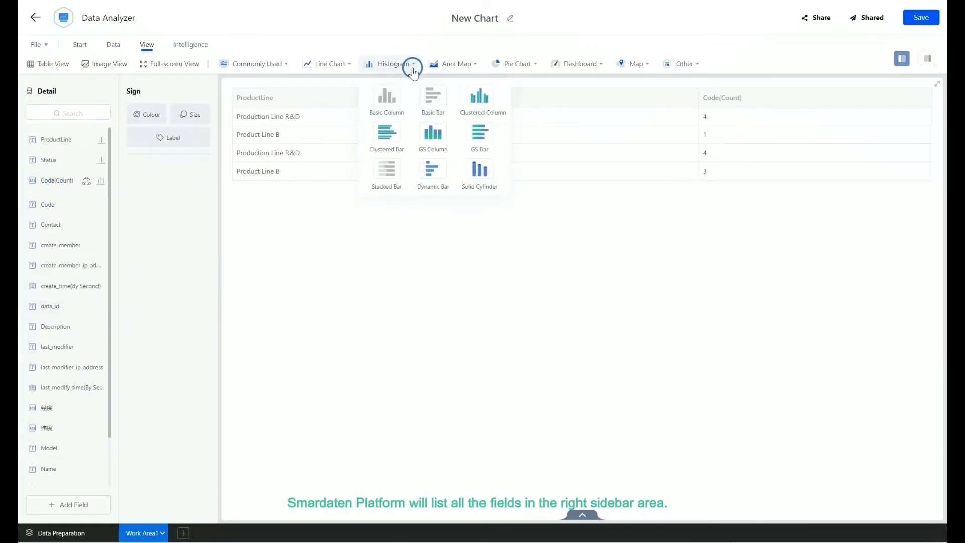
click(482, 99)
- Open the style settings and choose a light blue data series colour palette
click(927, 59)
click(867, 378)
click(861, 405)
click(851, 380)
click(854, 466)
click(835, 380)
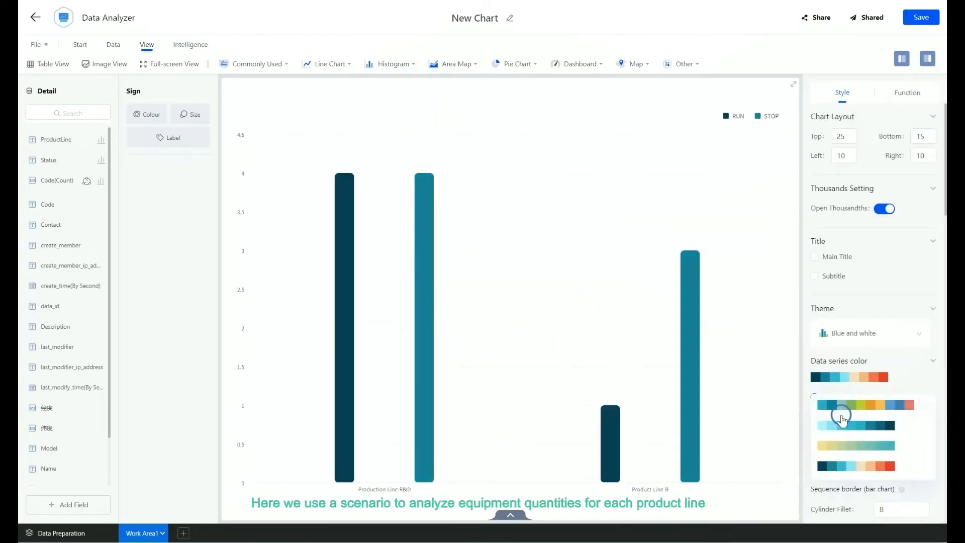
click(841, 419)
- Enable the main title and name it Equipment Overview
scroll(825, 198, down, 2)
click(815, 192)
click(828, 252)
text(E)
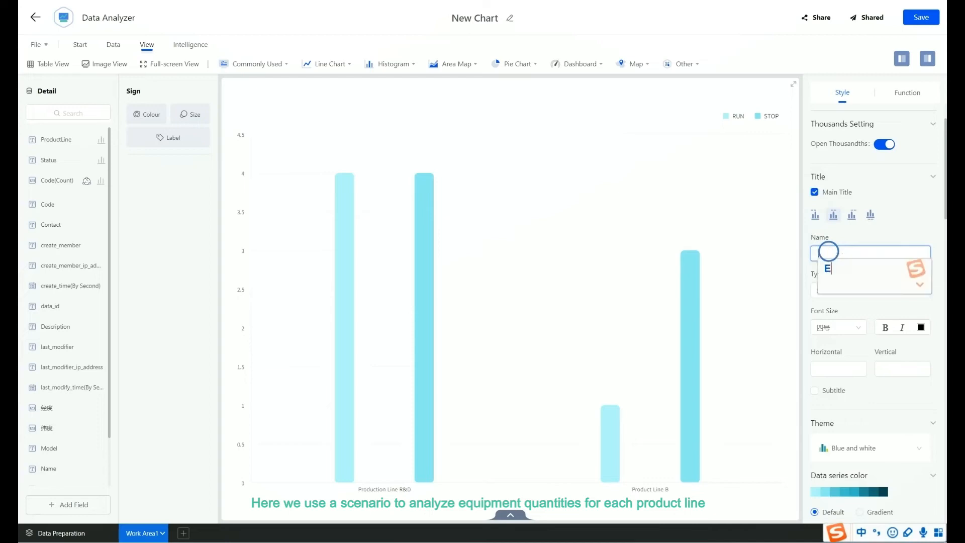
text(quipment)
key(Return)
text(Overview)
key(Return)
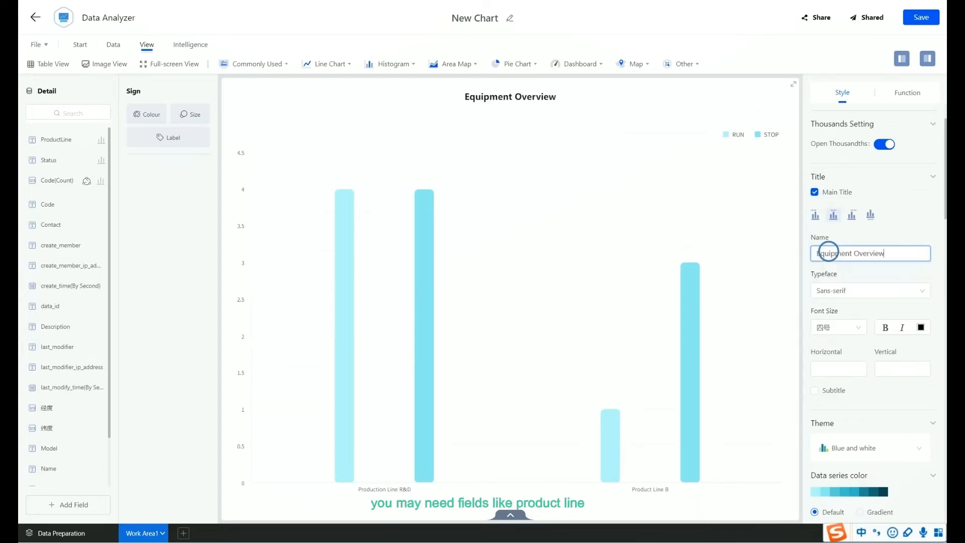
- Change the main title's font colour to a blue theme colour
click(921, 327)
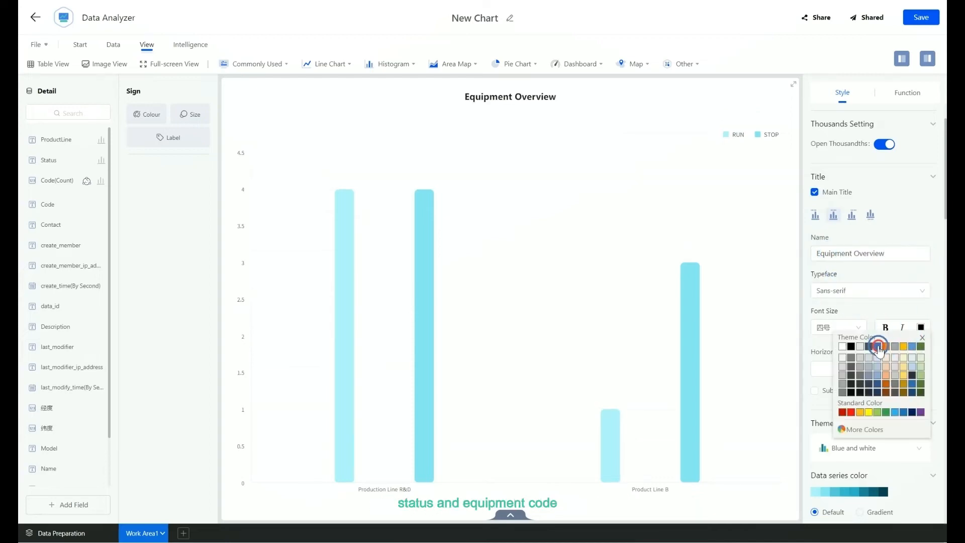
click(878, 347)
scroll(842, 340, down, 10)
scroll(858, 270, down, 10)
click(889, 484)
click(900, 455)
- Add a Code filter to the chart in the Function settings
click(907, 92)
click(910, 134)
scroll(470, 155, down, 5)
click(586, 235)
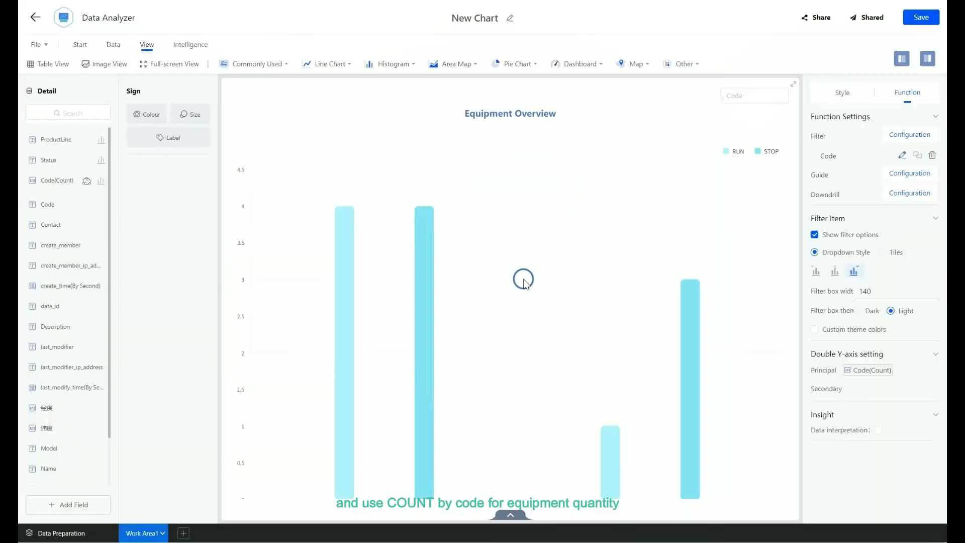
- Add Type as a downdrill dimension in the chart's Function settings
click(909, 192)
click(591, 154)
click(586, 236)
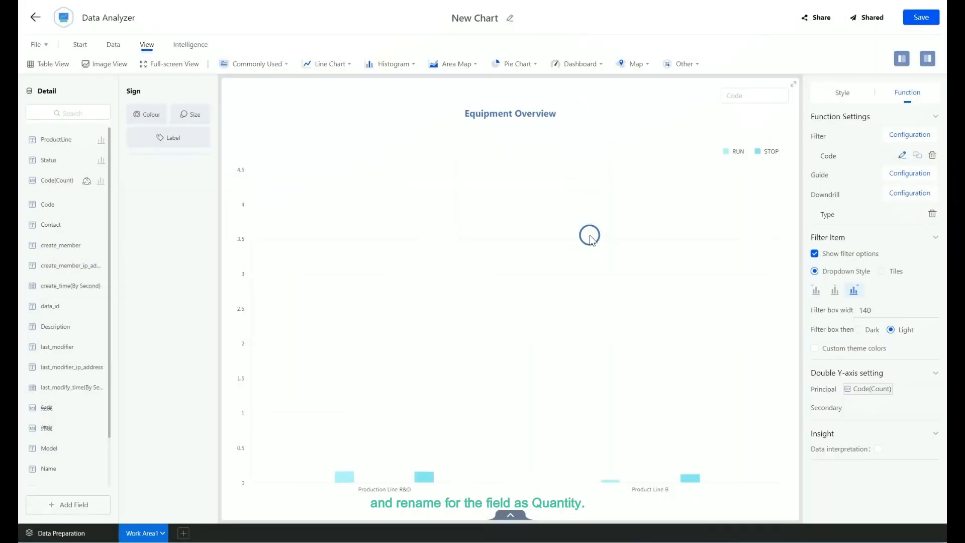
- Drill down into the Production Line R&D bar by Type and roll back up to All
click(427, 286)
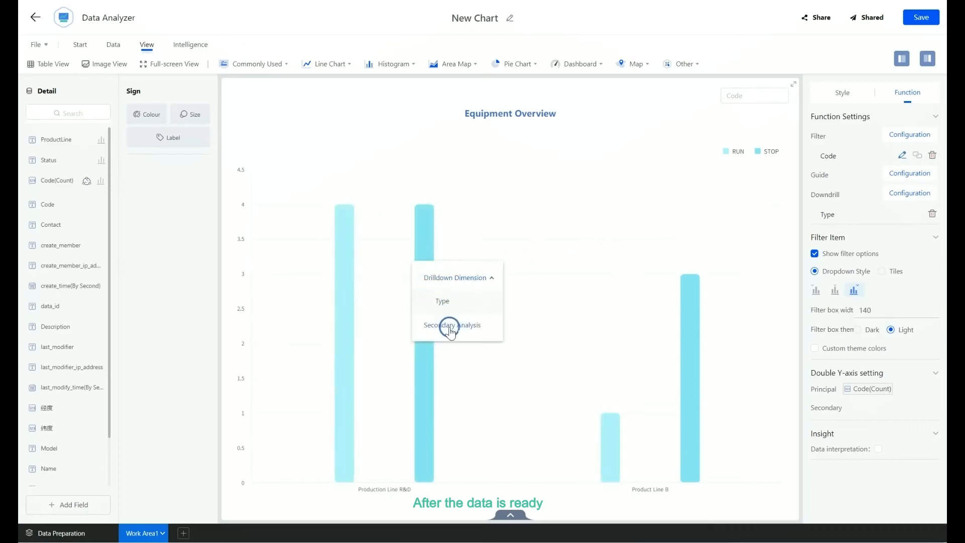
click(446, 303)
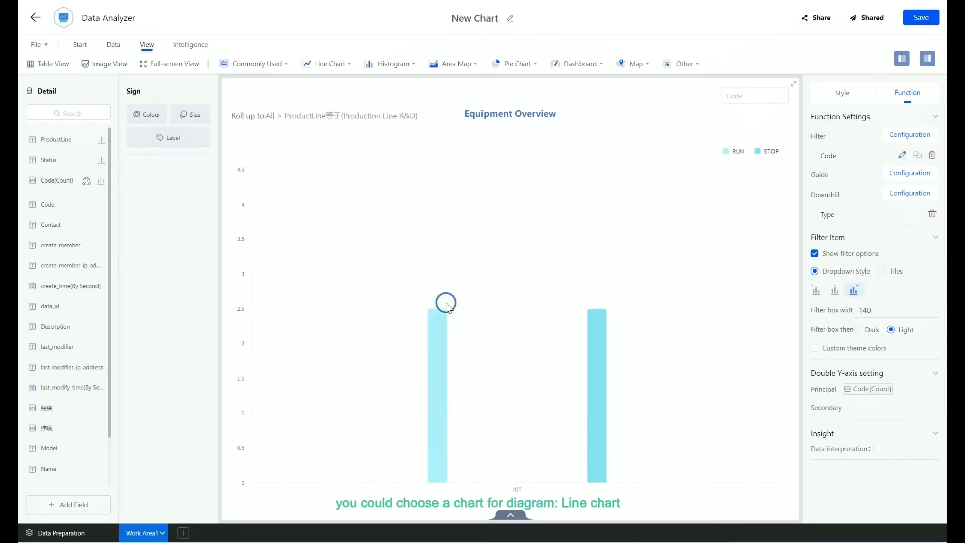
click(272, 116)
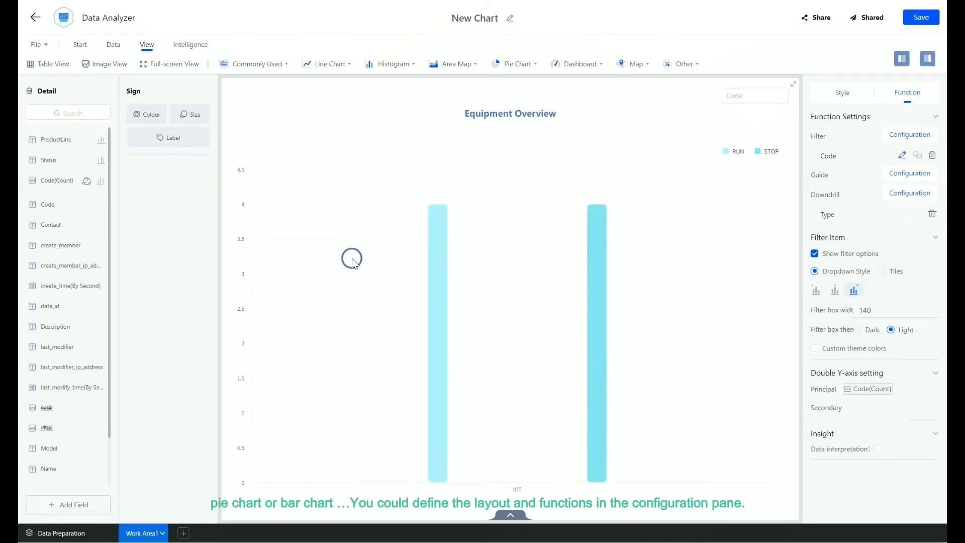
- Remove the Type downdrill and open the context menu of Product Line B's STOP bar
click(933, 213)
click(695, 330)
right_click(692, 294)
click(692, 357)
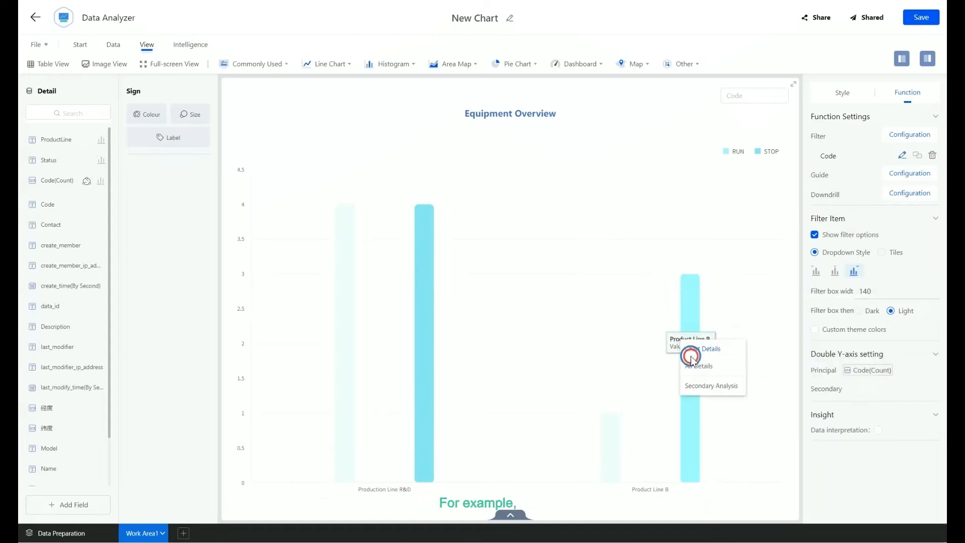
- Replace the chart's Code filter with a Contact filter, then delete the filter
click(912, 156)
click(910, 135)
scroll(593, 193, down, 5)
scroll(593, 191, up, 5)
click(591, 135)
click(586, 235)
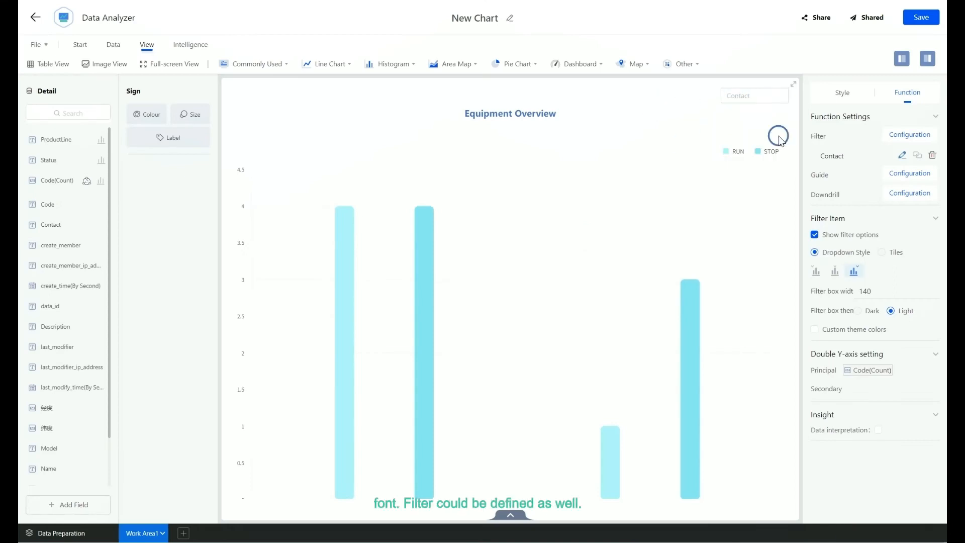
click(933, 156)
- Preview the chart as an area chart, a histogram and a rising sun pie chart
click(336, 64)
click(449, 64)
click(497, 95)
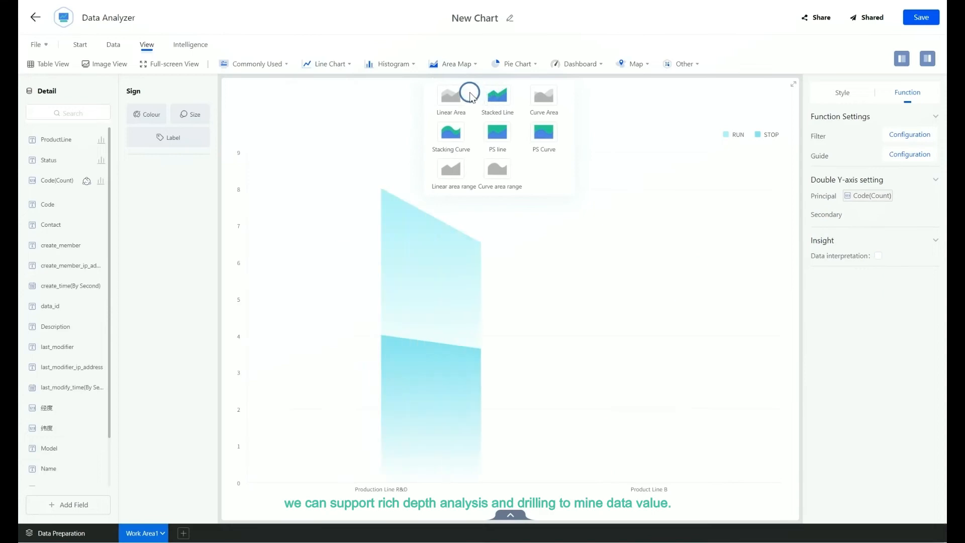
click(406, 70)
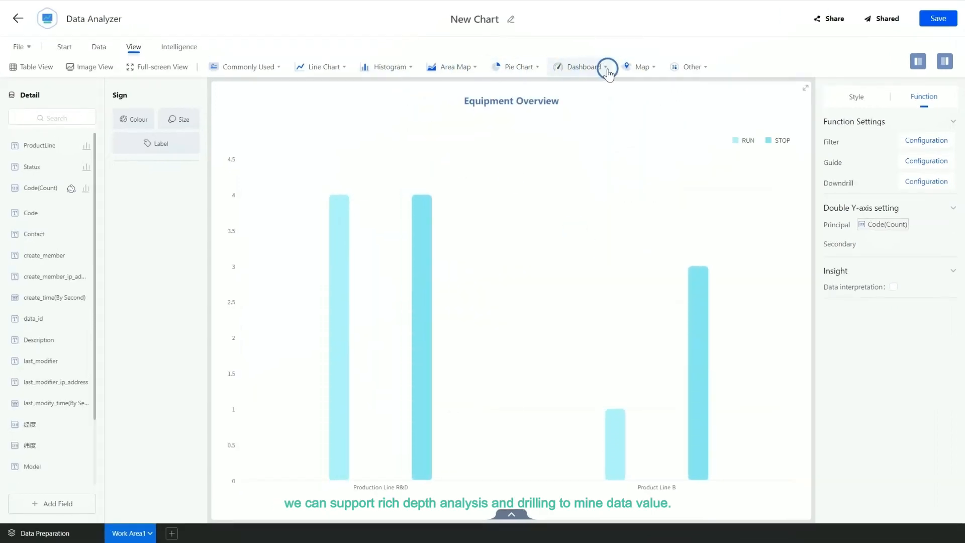
click(606, 70)
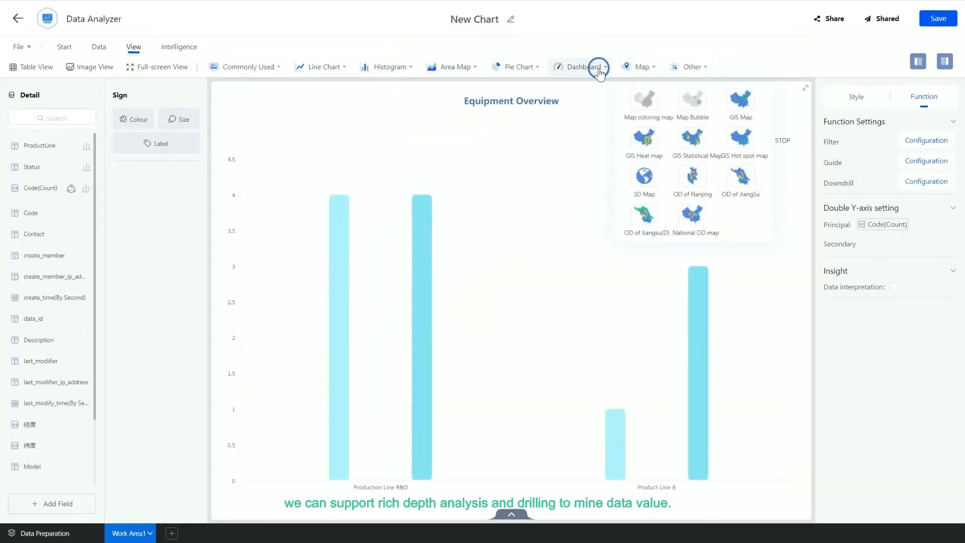
click(537, 67)
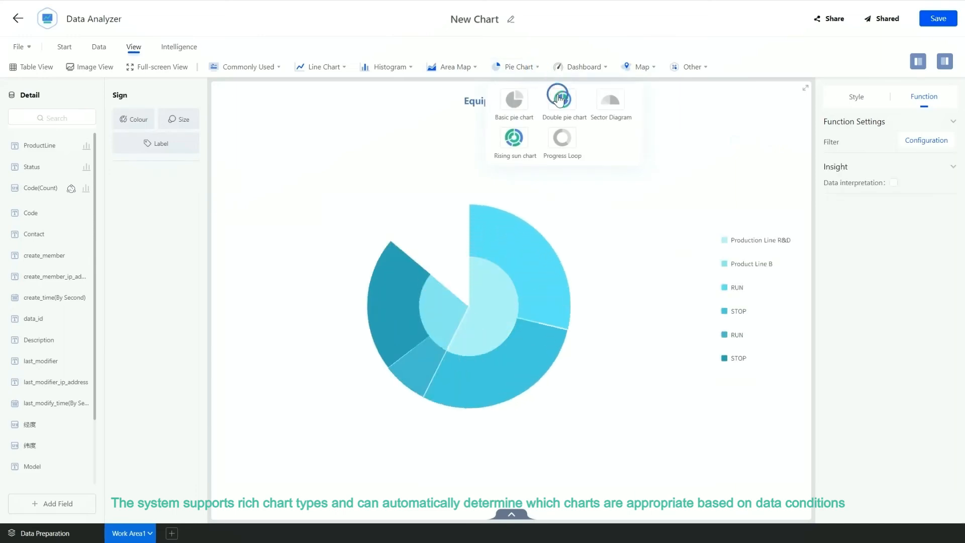
click(515, 135)
- Try PS curve, stacked line, basic line and cross table types, ending with the Forum List chart type
mouse_move(470, 69)
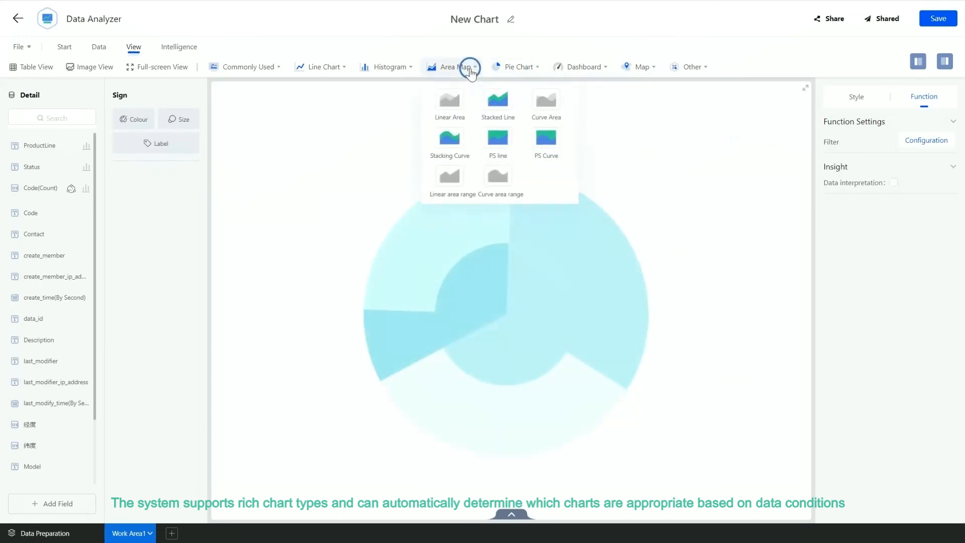
click(547, 137)
click(501, 102)
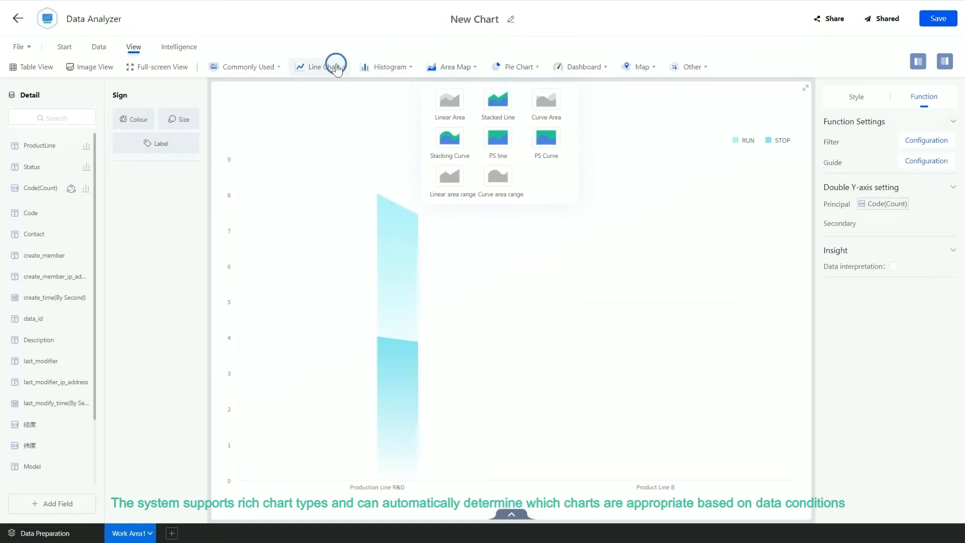
mouse_move(336, 65)
click(368, 103)
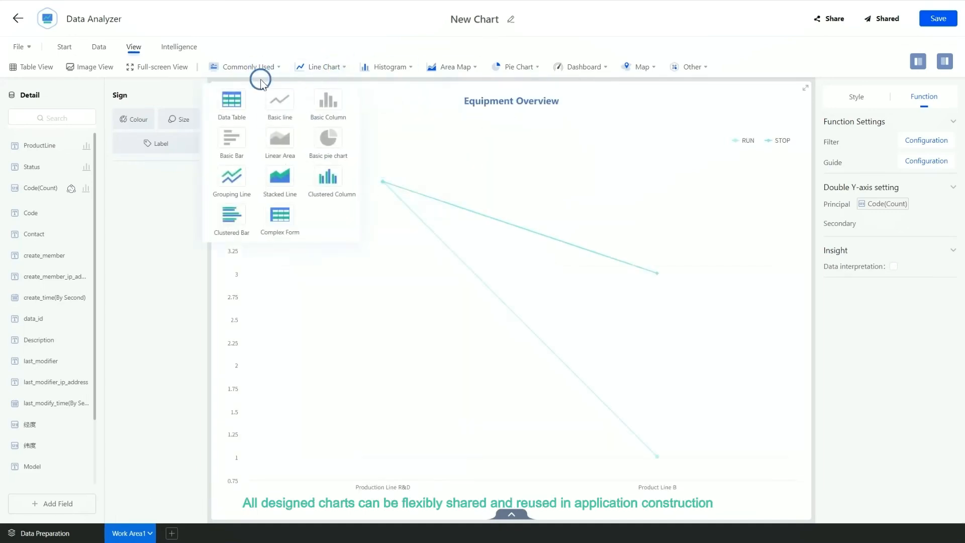
mouse_move(707, 66)
click(696, 256)
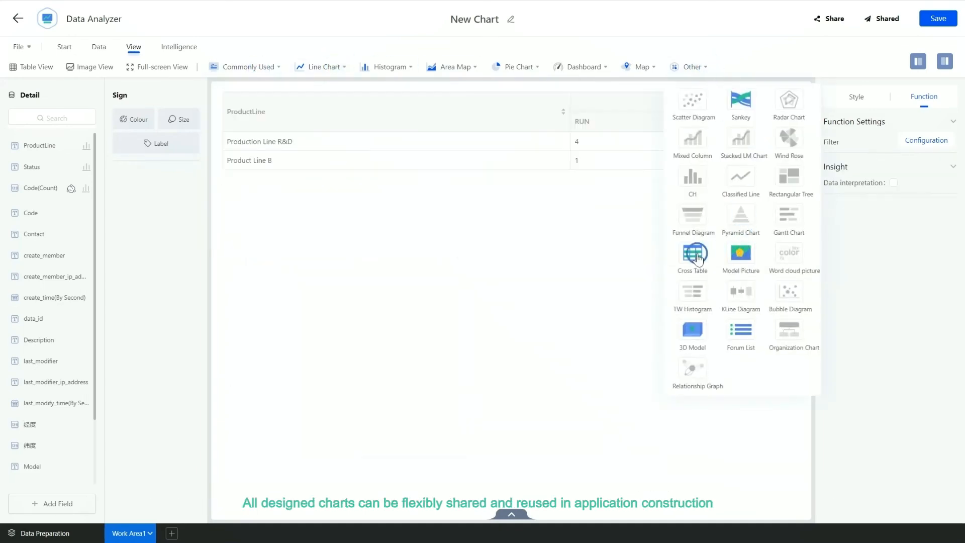
click(734, 334)
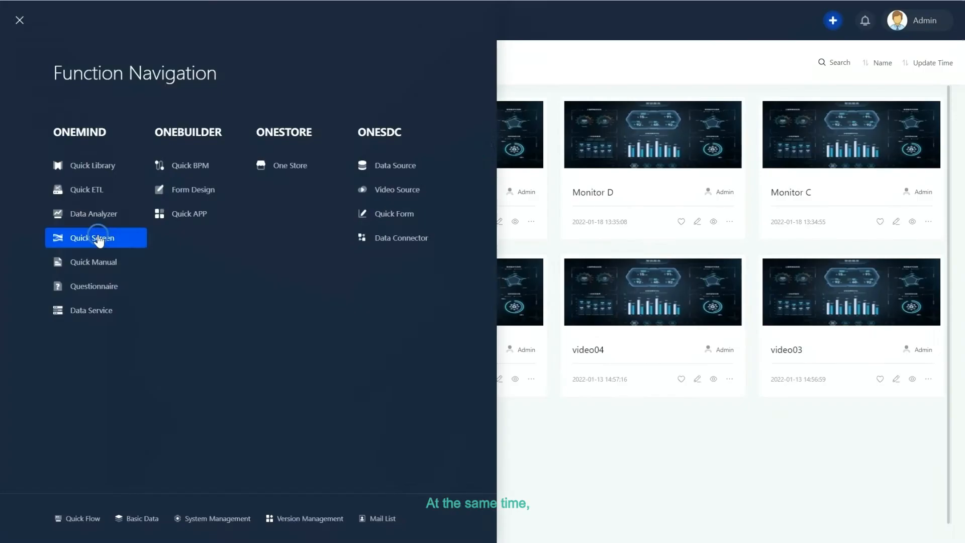
- Open the Dashboard Example large screen from the Team workspace in Quick Screen
click(97, 241)
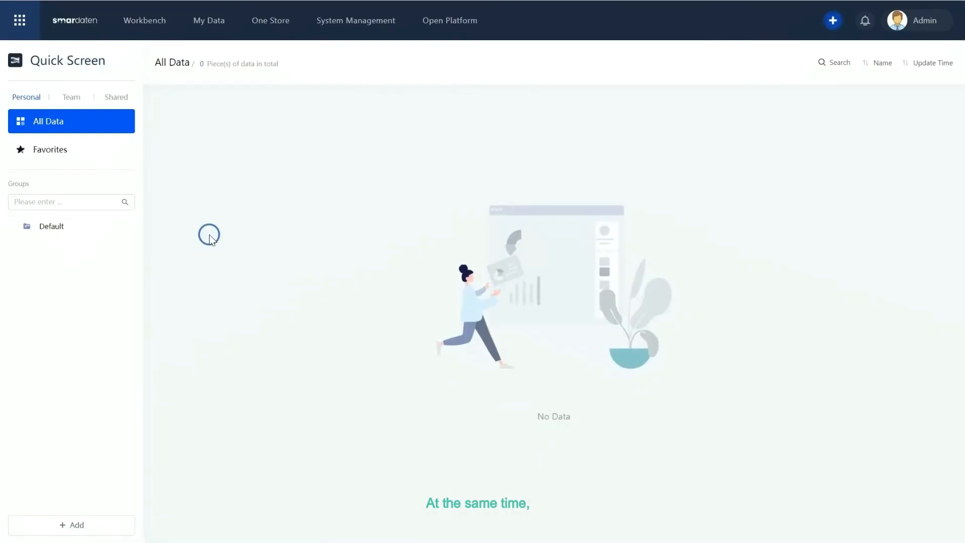
click(75, 96)
click(39, 249)
click(269, 139)
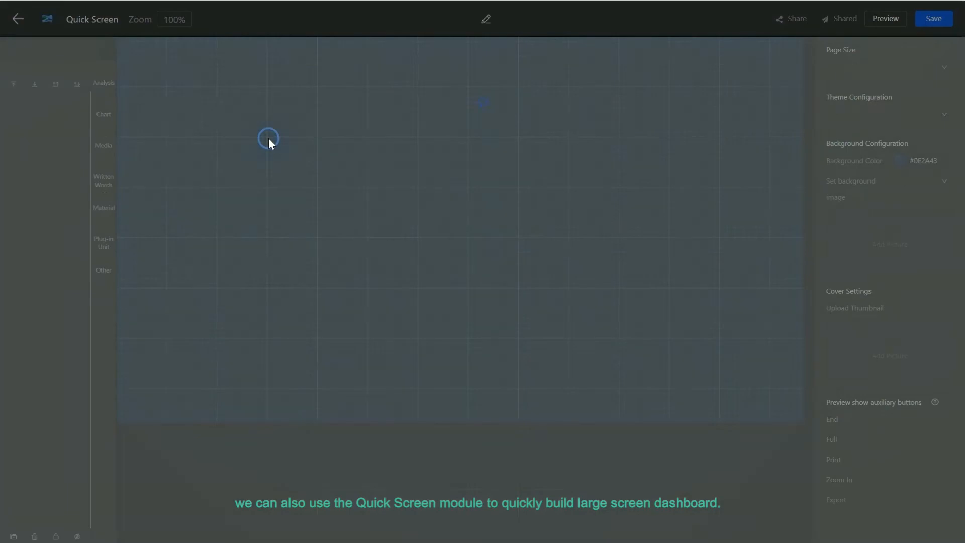
scroll(483, 297, down, 10)
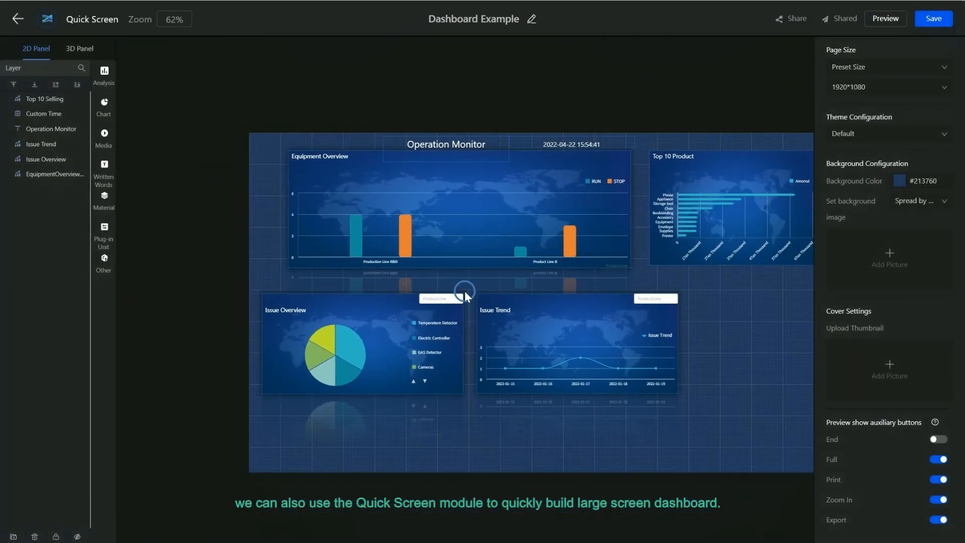
- Drag the Issue Trend analyzer chart from the Enterprise folder onto the dashboard's empty bottom-right area
click(104, 76)
click(120, 100)
click(163, 121)
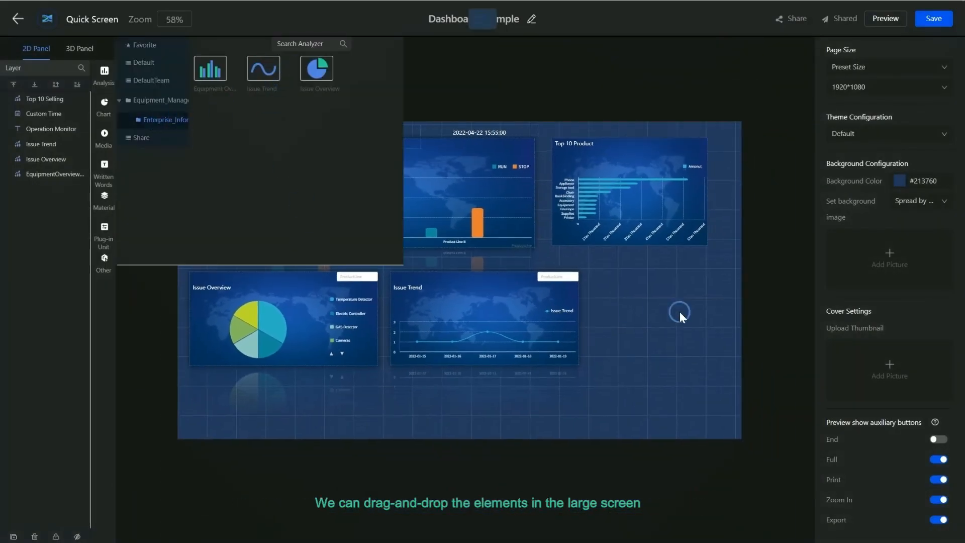
drag(294, 167, 632, 314)
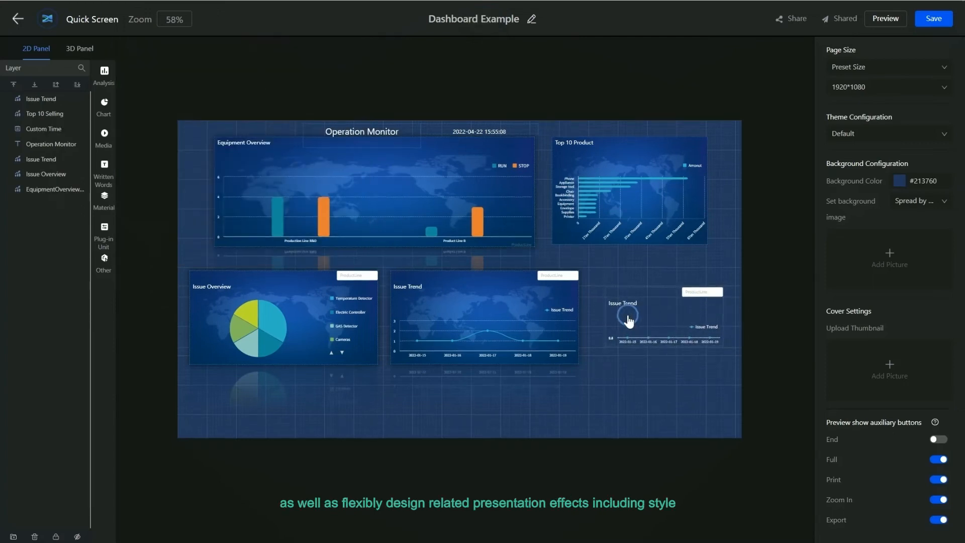
- Resize the new Issue Trend chart to about 492 by 330
click(713, 329)
drag(713, 330, 734, 370)
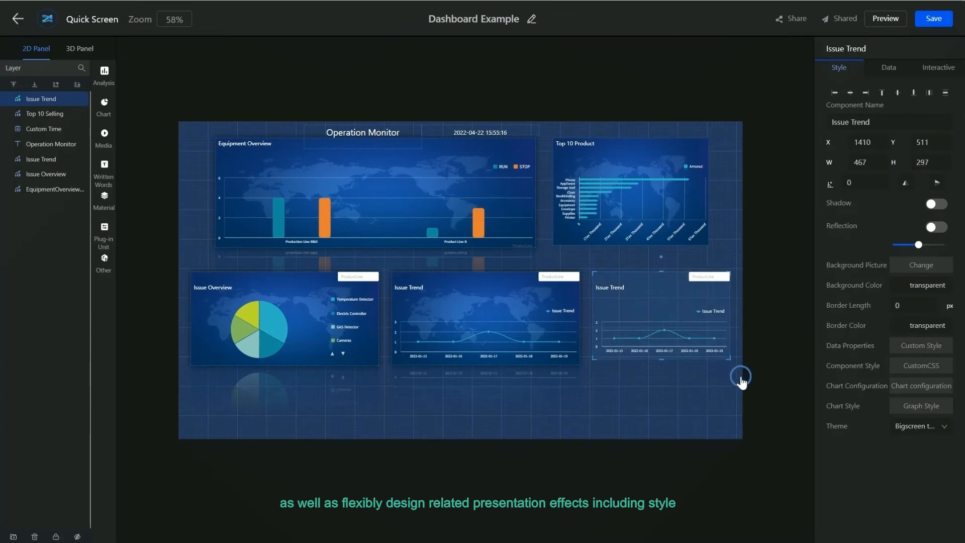
click(751, 394)
click(661, 308)
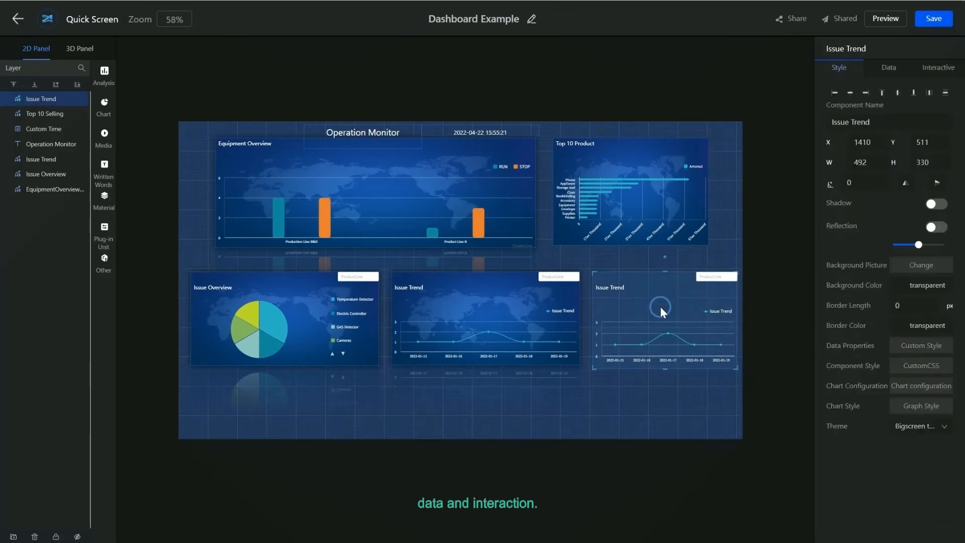
click(715, 277)
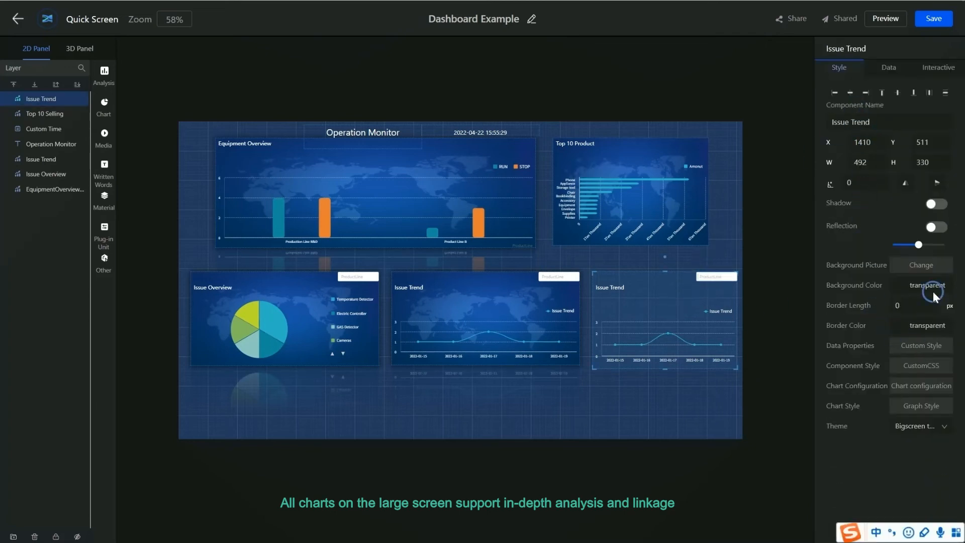
- Preview the large-screen dashboard
click(888, 69)
click(939, 67)
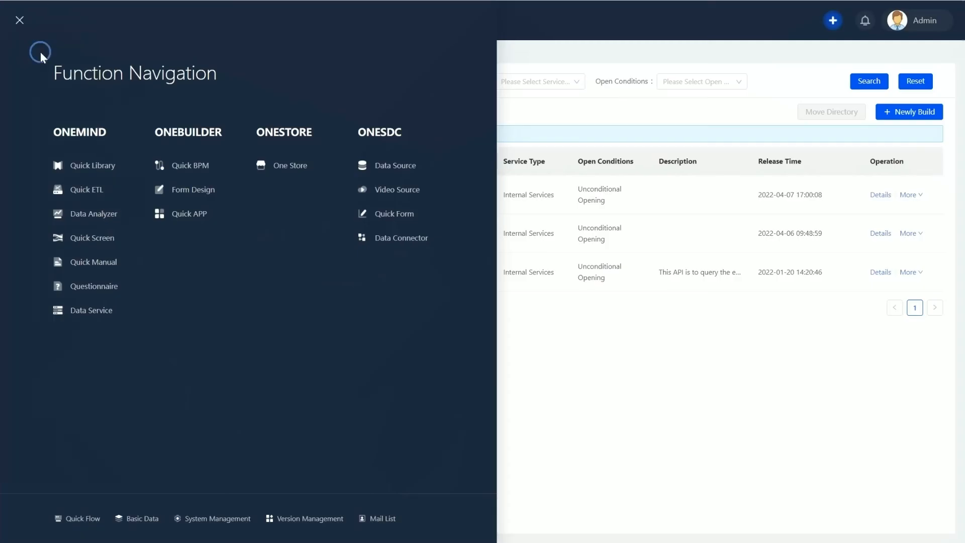
click(84, 297)
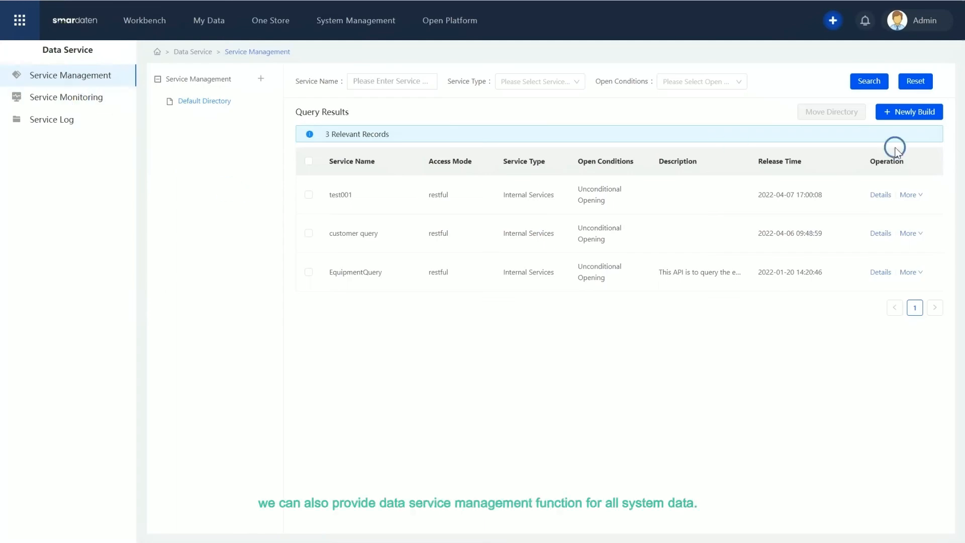
- Start a new data service and name it test
click(909, 113)
click(912, 169)
click(289, 71)
text(test)
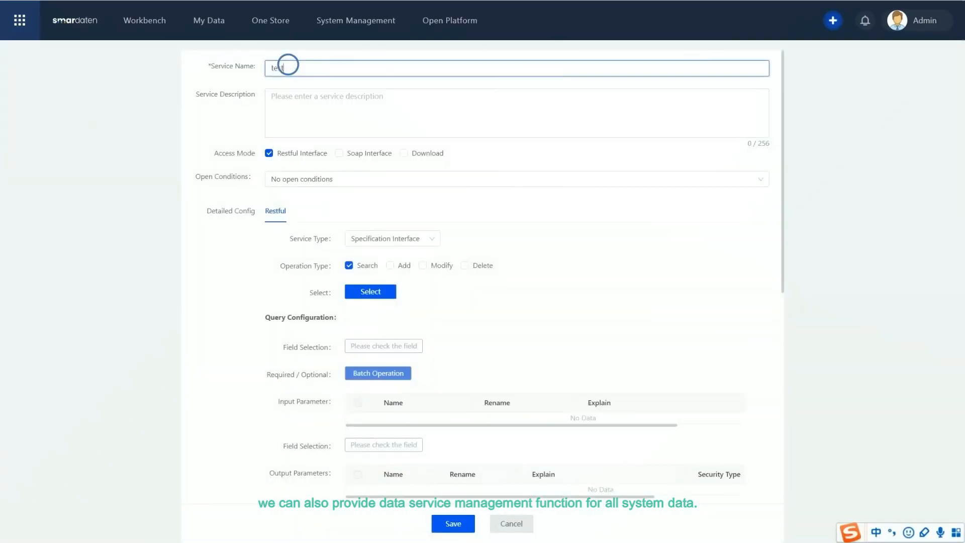
- Set the service type to Simple Interface
click(358, 179)
click(318, 204)
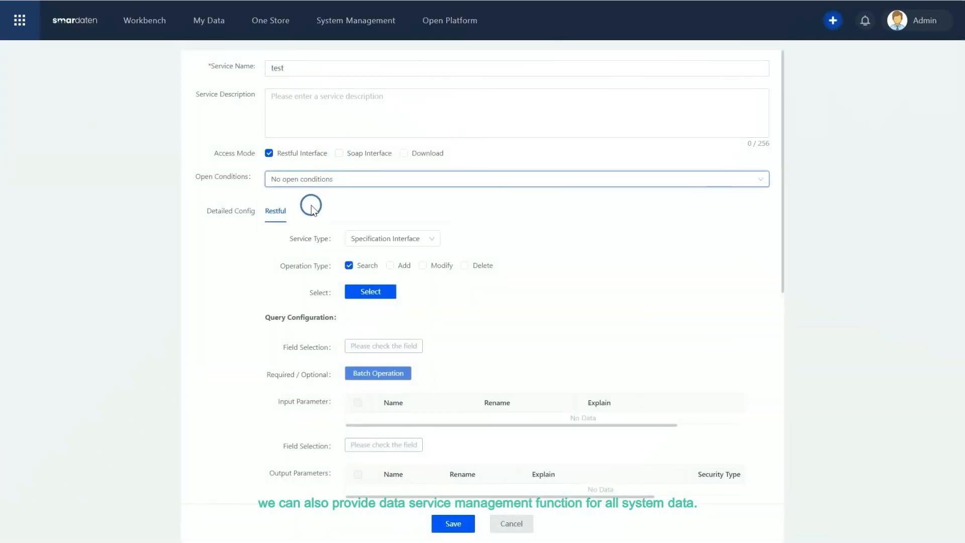
click(378, 245)
click(379, 283)
- Select the ProcessedOrder dataset from the Quick Library and choose ORDER_ID as the input parameter
click(372, 290)
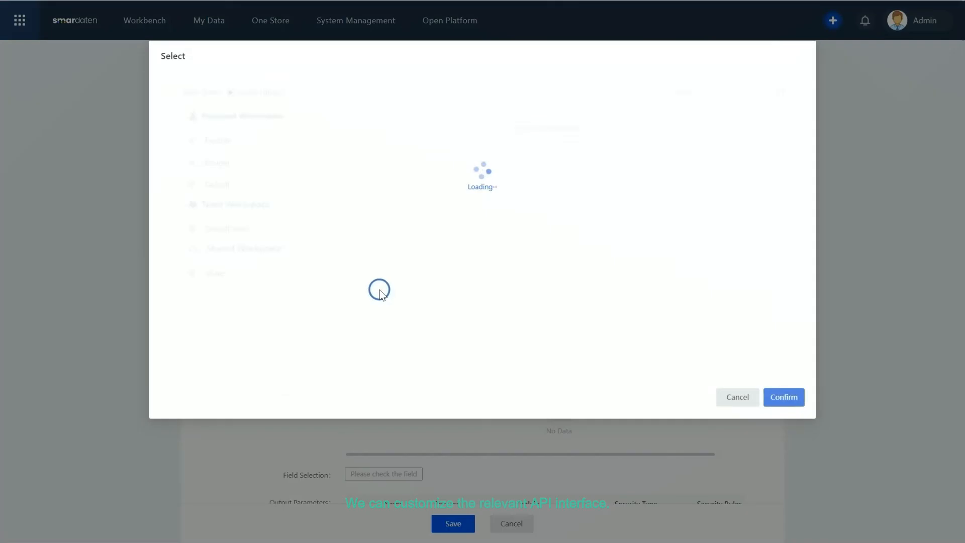
click(186, 297)
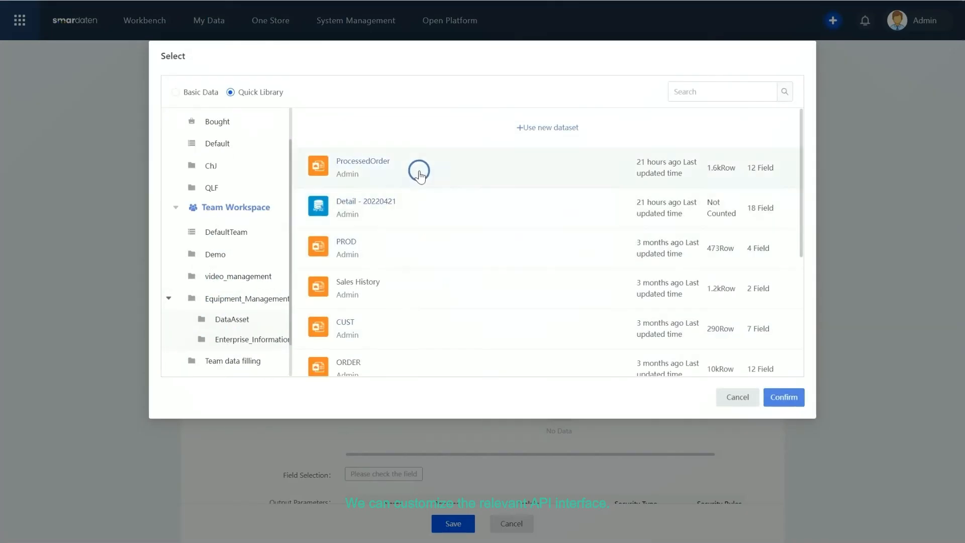
click(421, 171)
scroll(417, 272, down, 1)
click(358, 326)
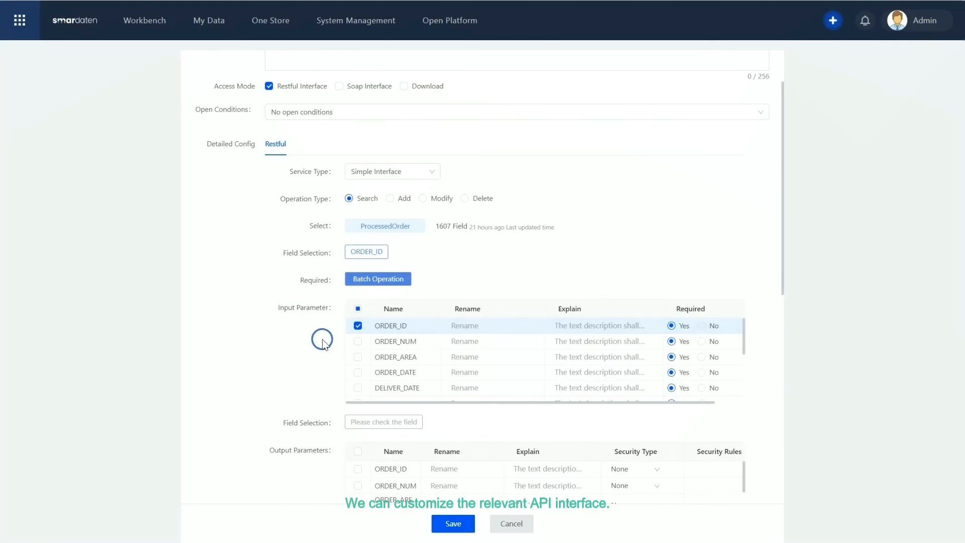
- Choose ORDER_NUM, ORDER_AREA, ORDER_DATE, CUST_ID and PROD_ID as output fields and save the service
scroll(322, 340, down, 3)
click(358, 304)
click(358, 323)
scroll(375, 314, down, 1)
click(357, 318)
click(356, 335)
scroll(365, 227, down, 3)
scroll(297, 204, down, 1)
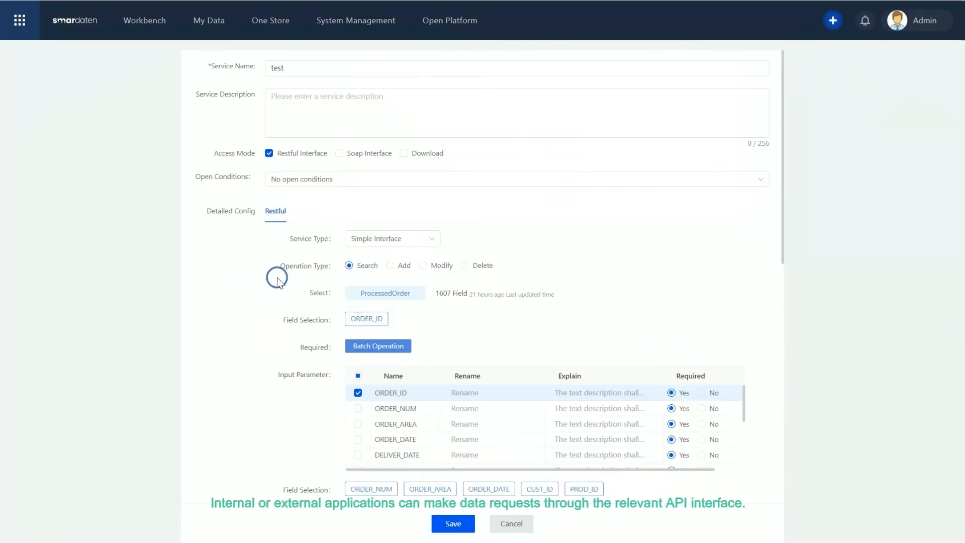
click(453, 523)
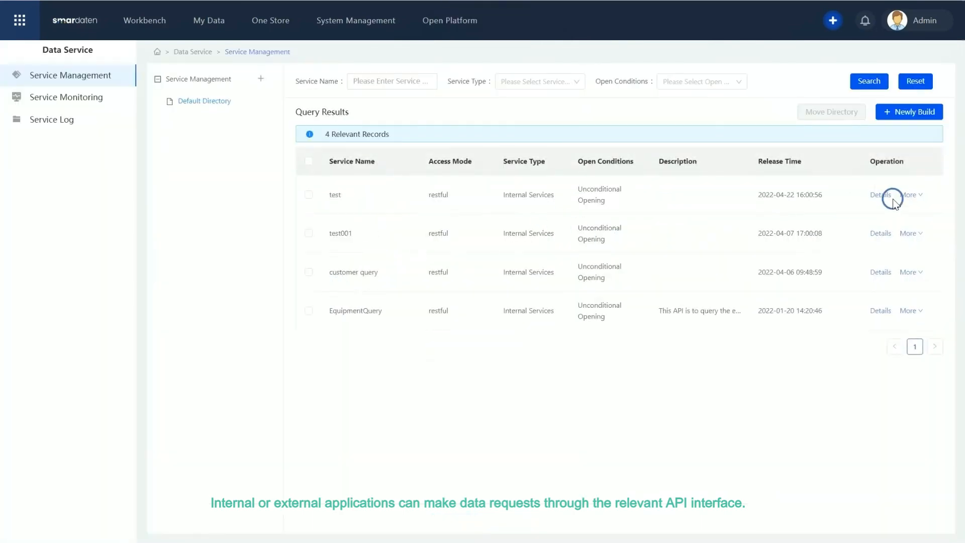
- Open the test service's interface test, enter an ORDER_ID value and send the request
click(882, 195)
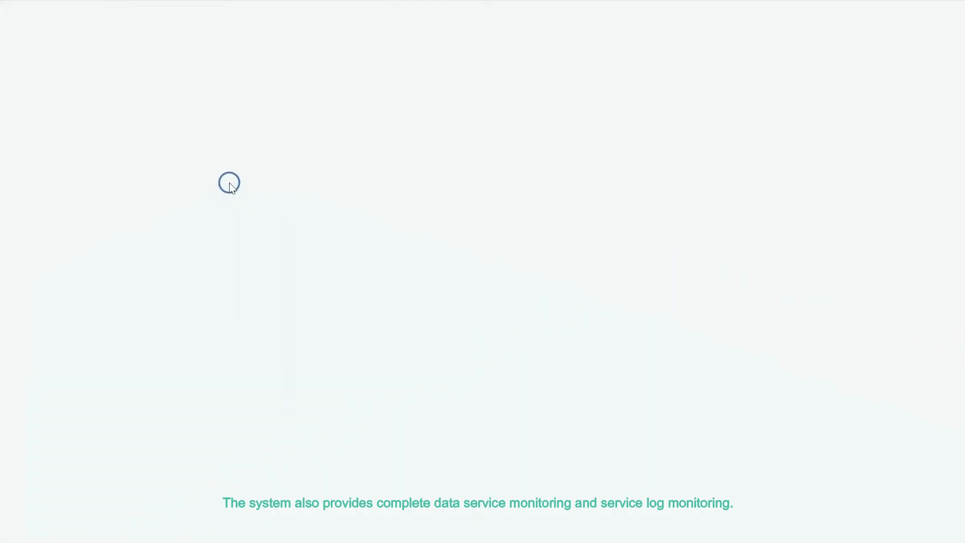
click(666, 149)
text(1150523)
click(292, 182)
scroll(431, 345, down, 5)
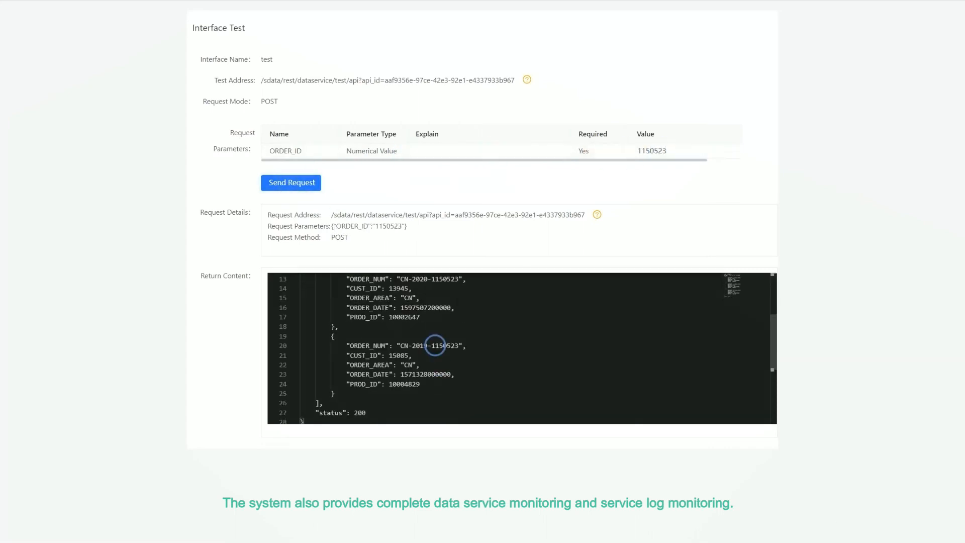
scroll(431, 345, up, 5)
scroll(521, 347, down, 3)
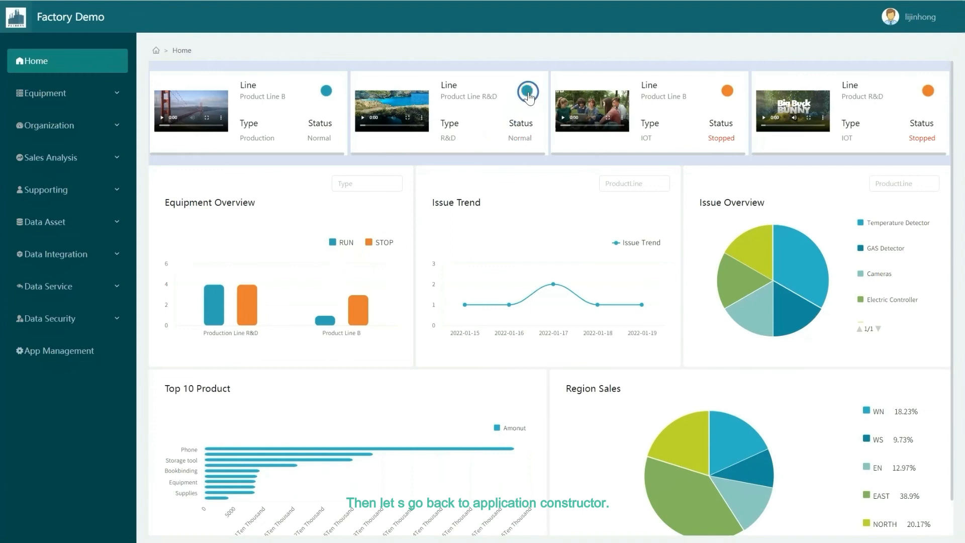
- Examine the home dashboard's line cards and the Equipment Overview chart's All Details table
click(727, 91)
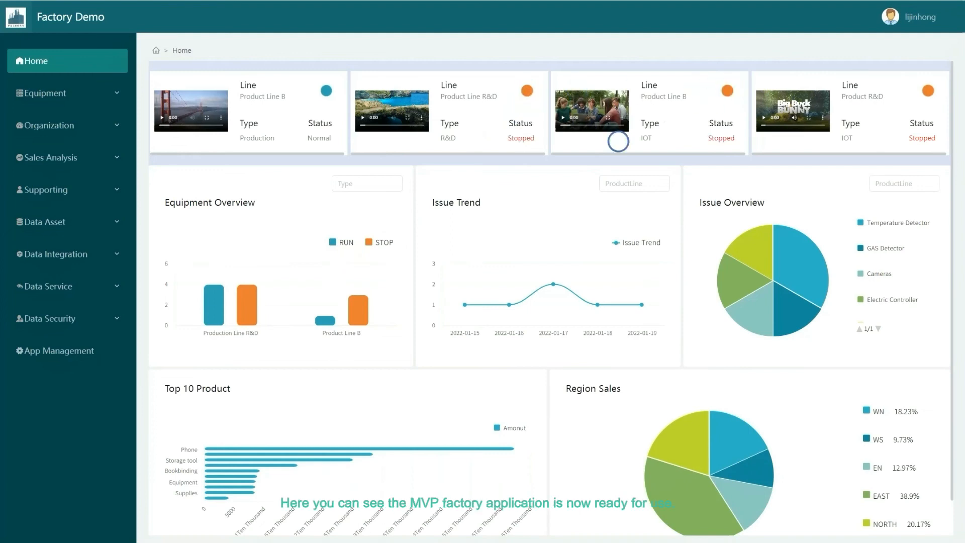
mouse_move(352, 308)
click(374, 318)
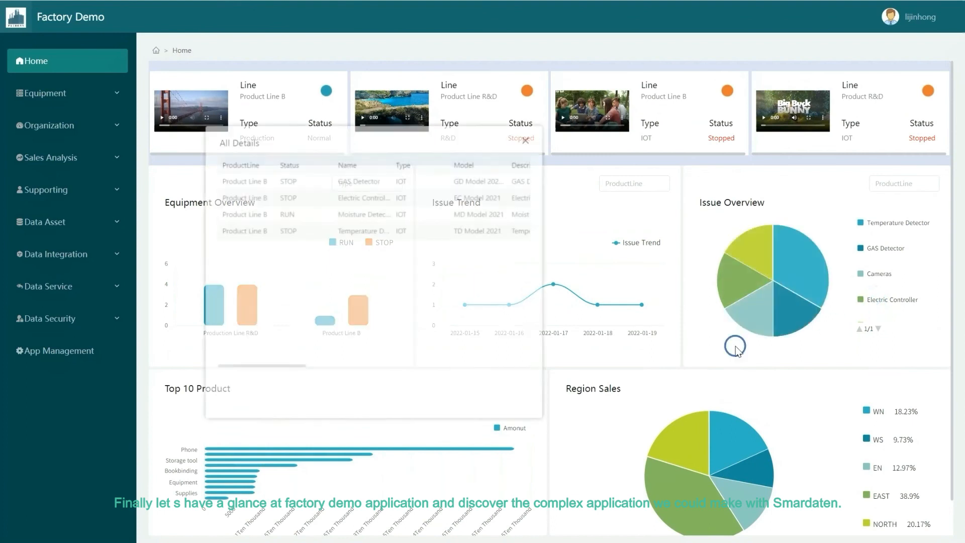
drag(274, 352, 488, 363)
click(526, 140)
- Inspect the Top 10 Product, Region Sales and Issue Trend charts by pointing at their data
click(498, 428)
click(498, 428)
click(724, 437)
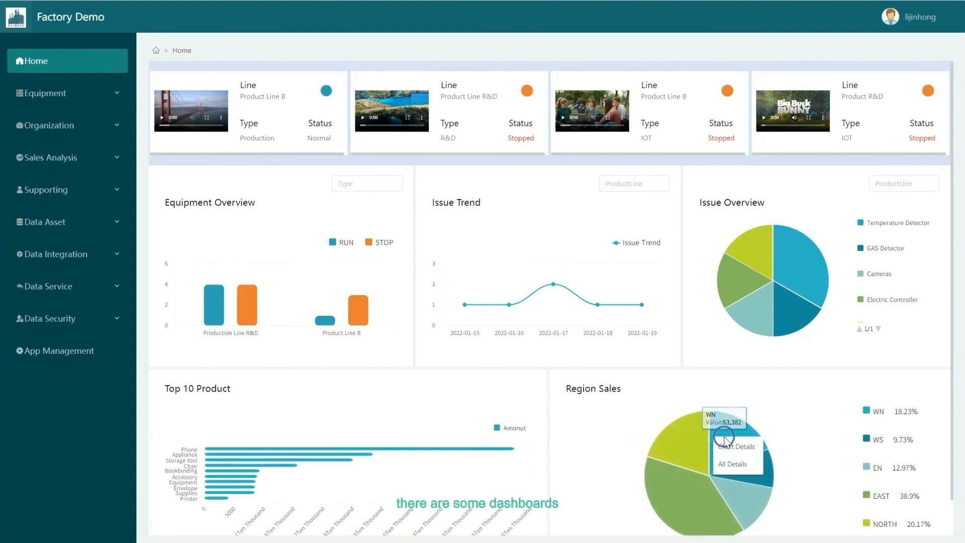
click(867, 441)
click(866, 440)
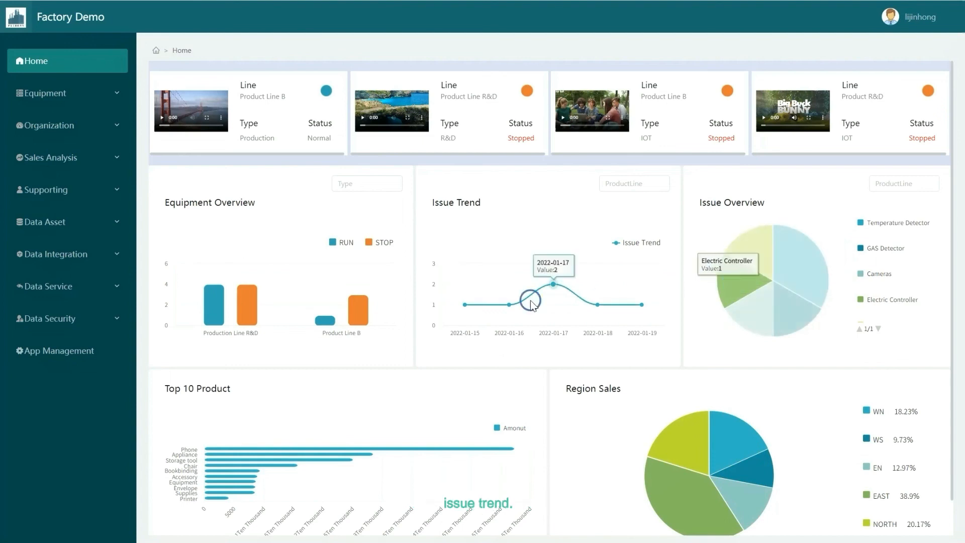
click(553, 284)
click(556, 277)
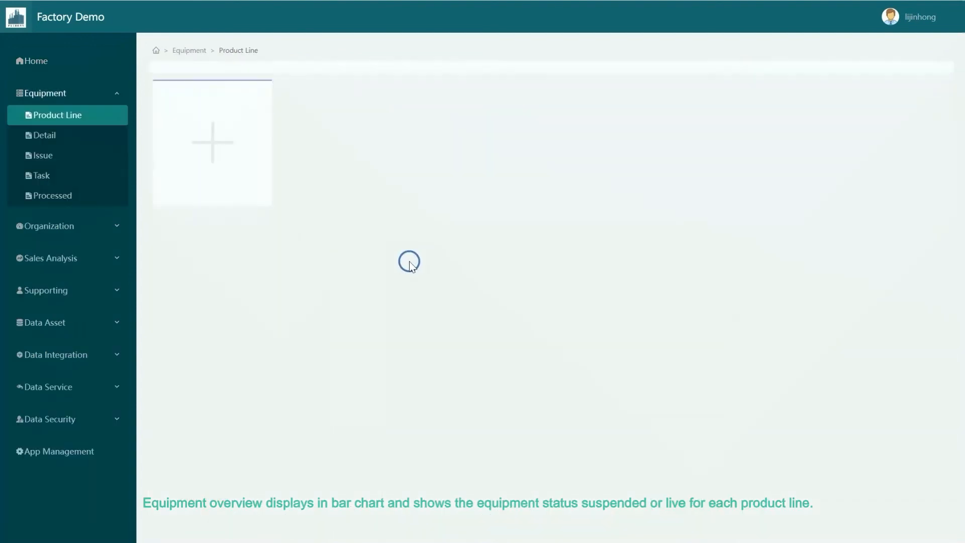
- Add a new product line in the Production group named test, with contact test and start date 2022-04-25
click(306, 204)
click(238, 51)
click(244, 70)
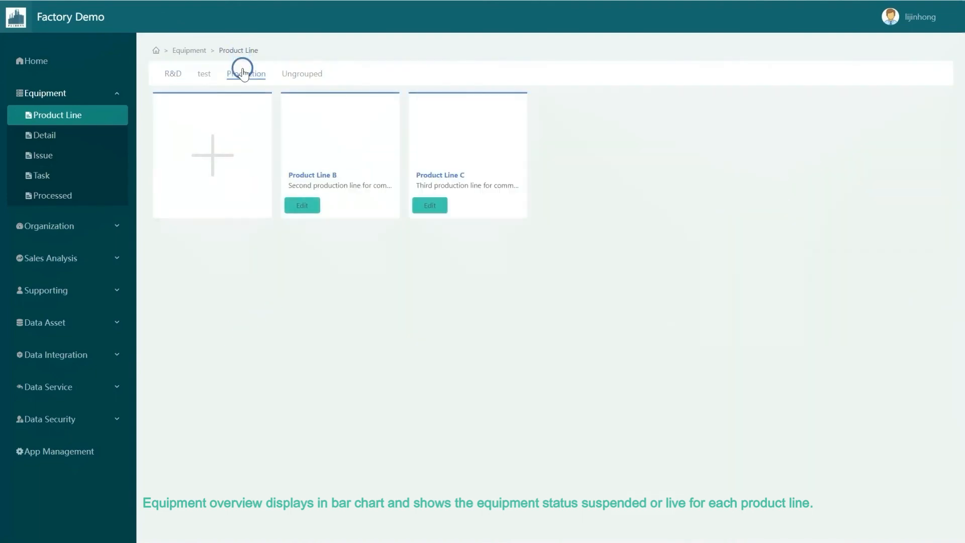
click(213, 151)
click(619, 112)
click(615, 141)
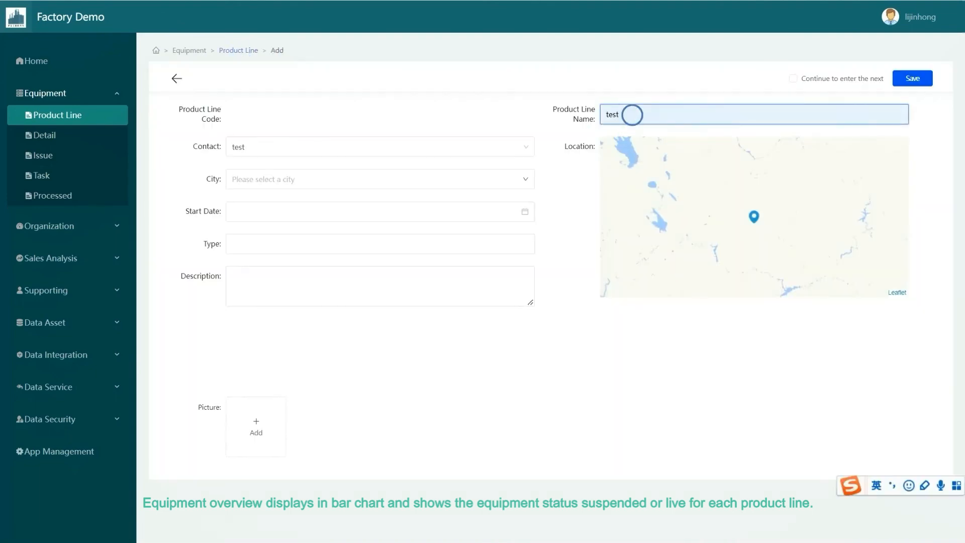
click(470, 210)
click(261, 334)
- Set the product line's type to test, attach the smardaten blue avatar picture and save it
click(295, 256)
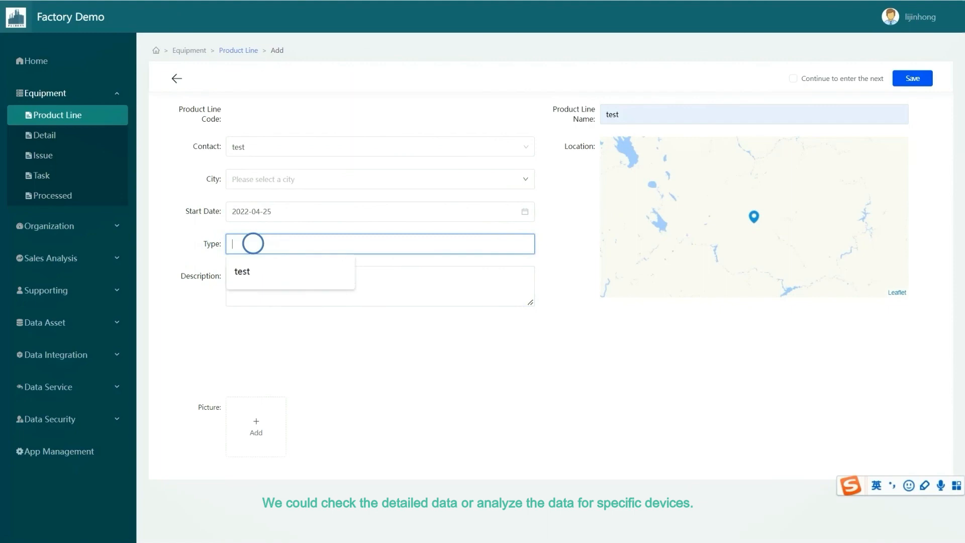
click(243, 271)
click(259, 412)
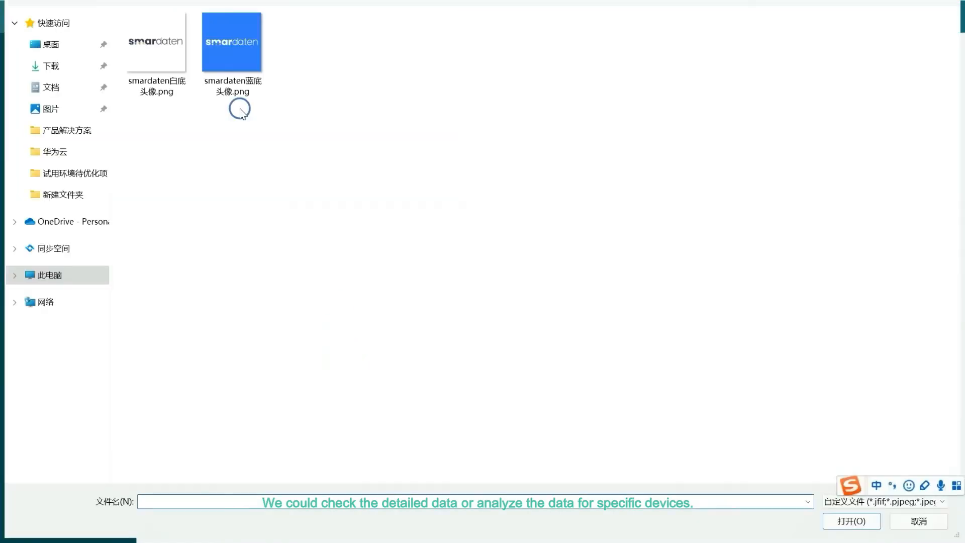
double_click(241, 112)
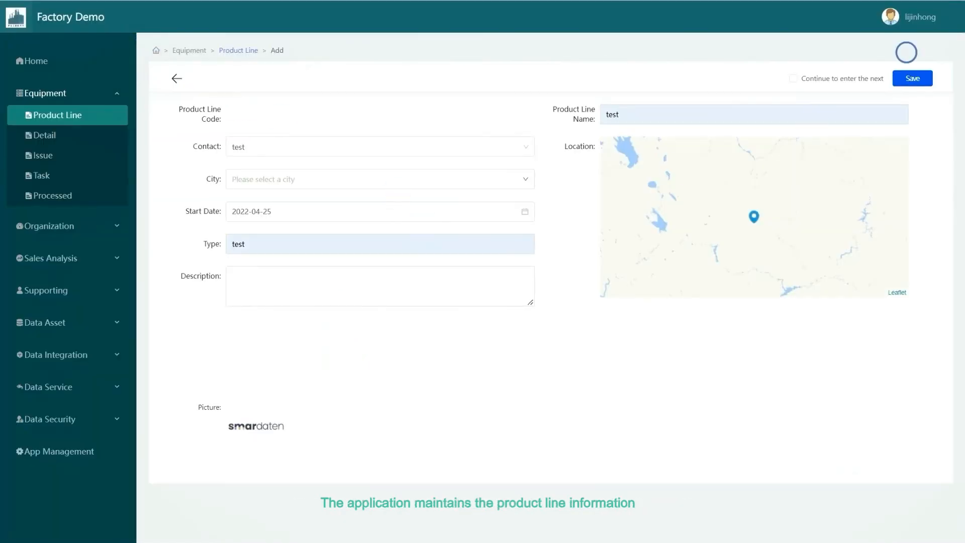
click(912, 78)
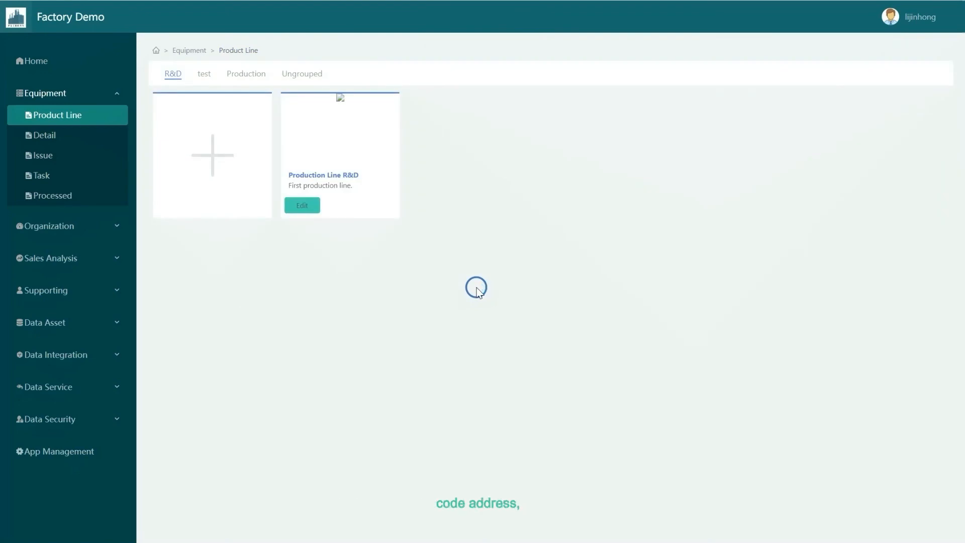
- Browse the equipment detail list and the existing issue records
click(64, 137)
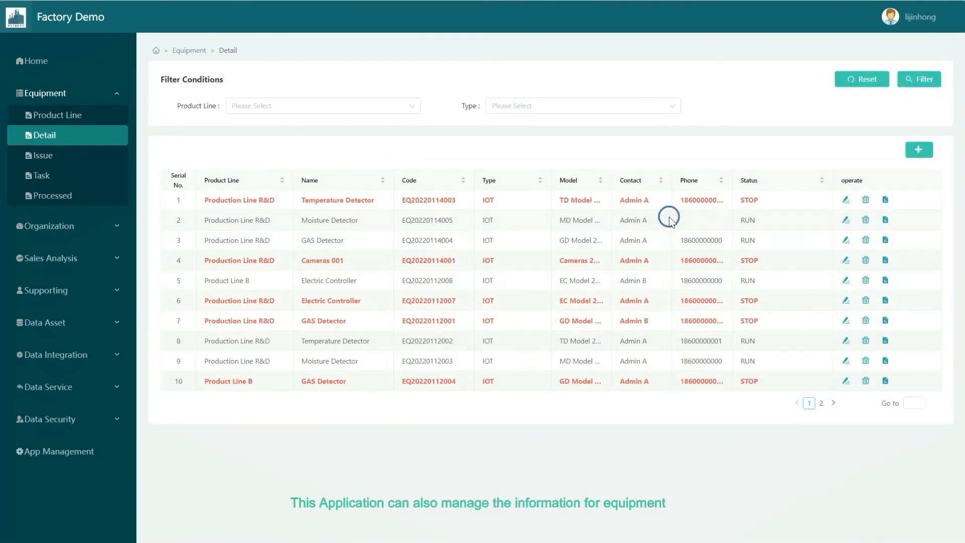
click(741, 220)
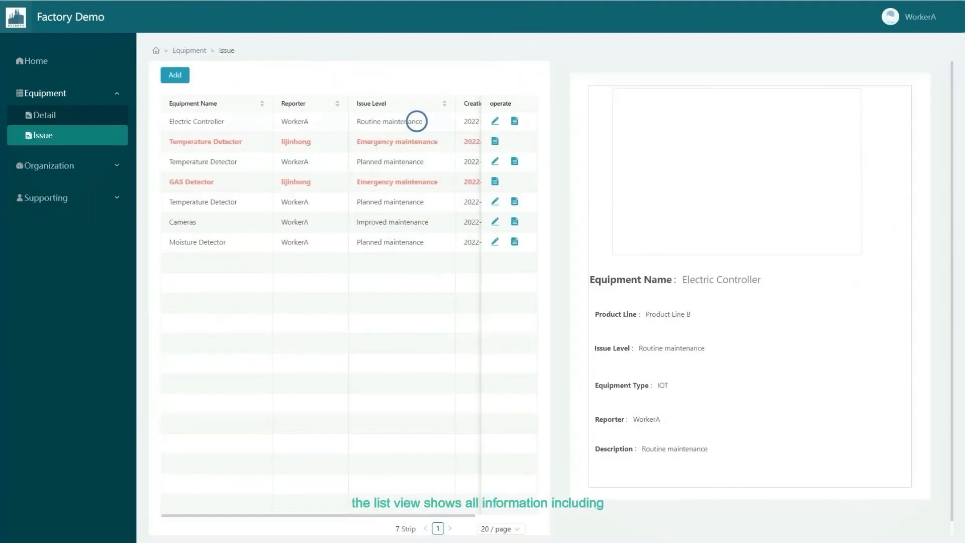
click(477, 142)
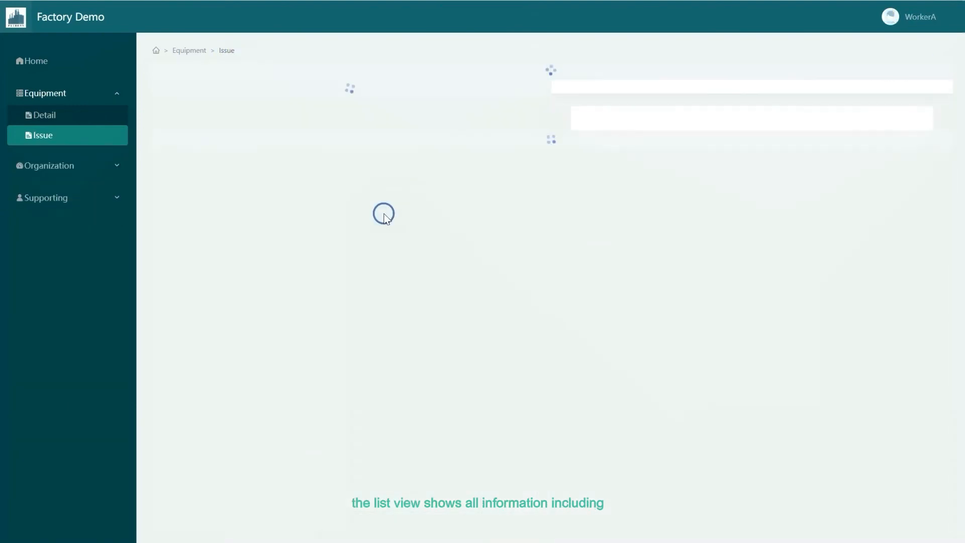
click(422, 207)
- Start a new issue for Product Line B, equipment type IOT, equipment Moisture Detector, and continue to the description
click(177, 77)
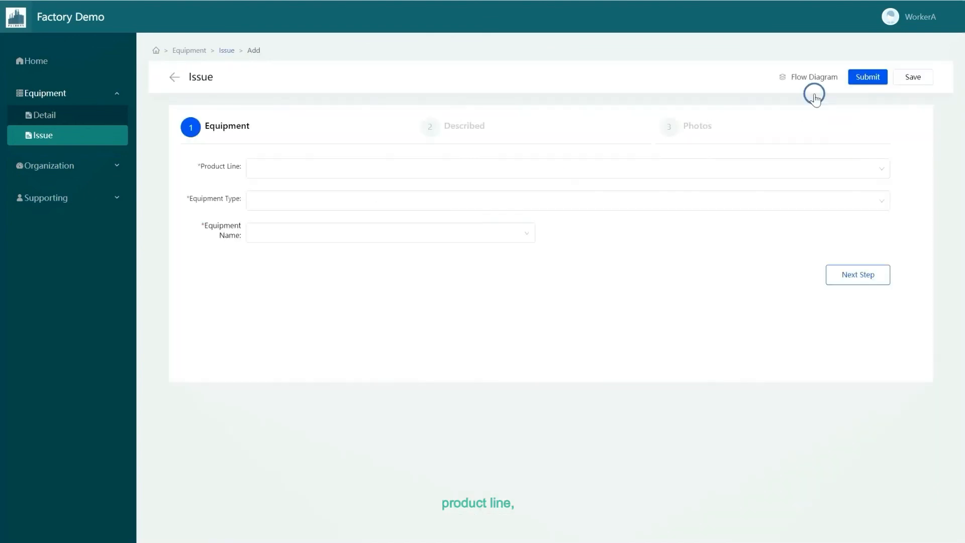
click(298, 171)
click(291, 201)
click(287, 222)
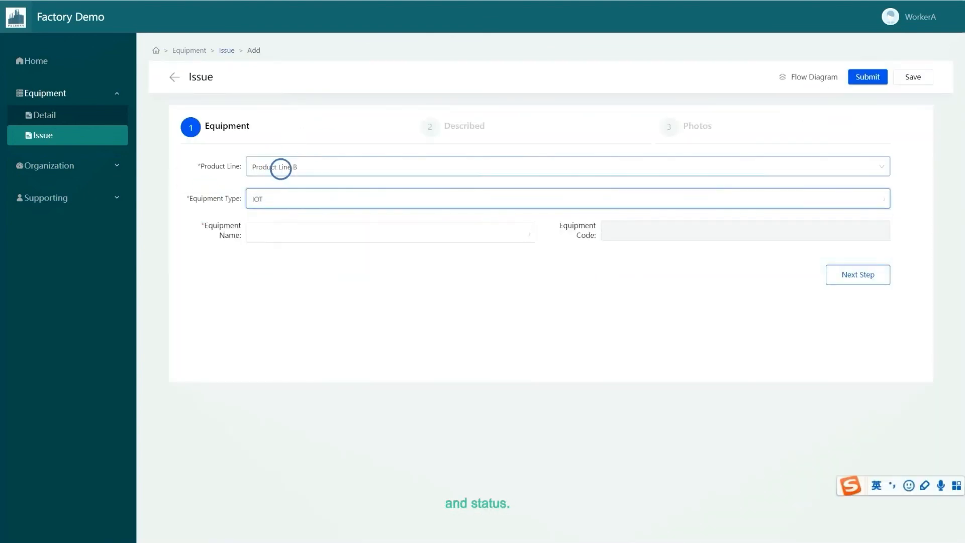
click(286, 233)
click(442, 295)
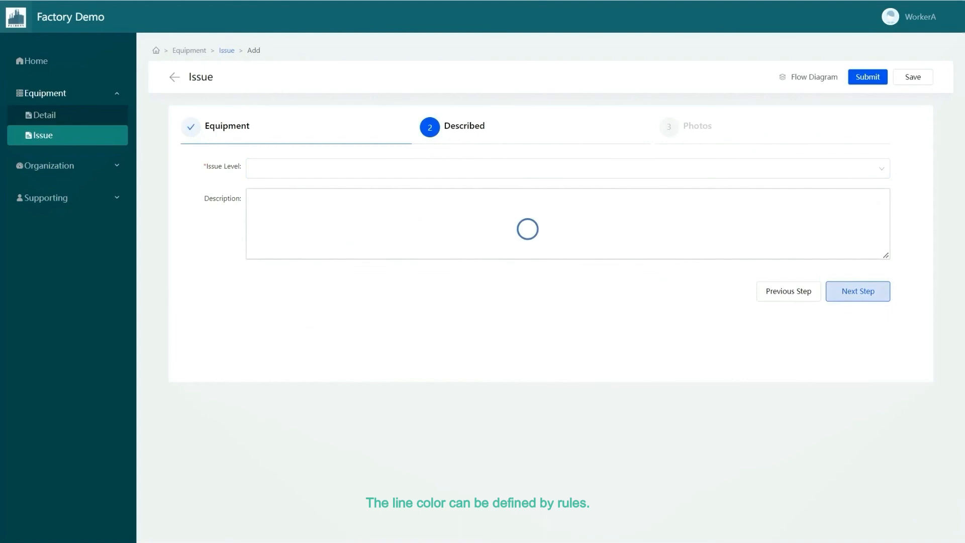
- Set the issue level to Emergency maintenance, attach the smardaten picture and submit the issue
click(503, 168)
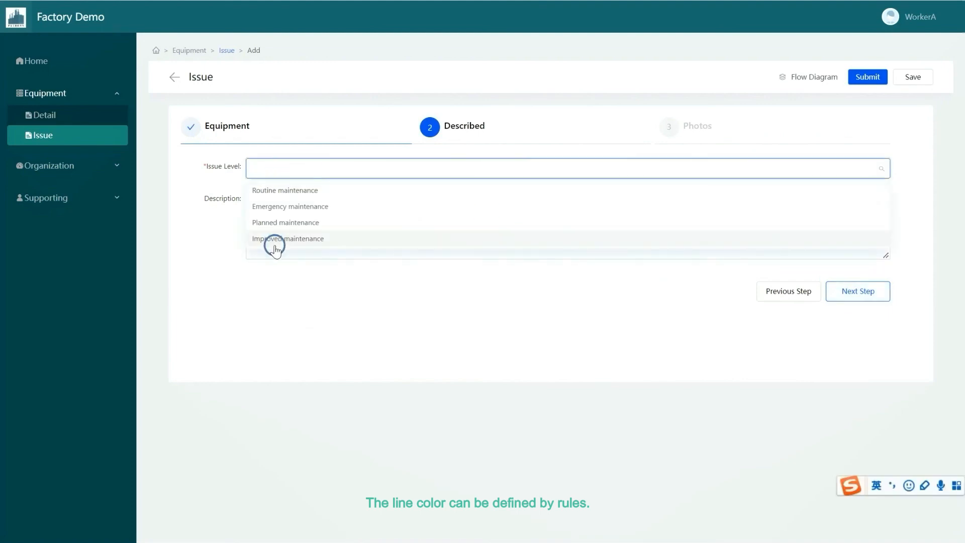
click(275, 205)
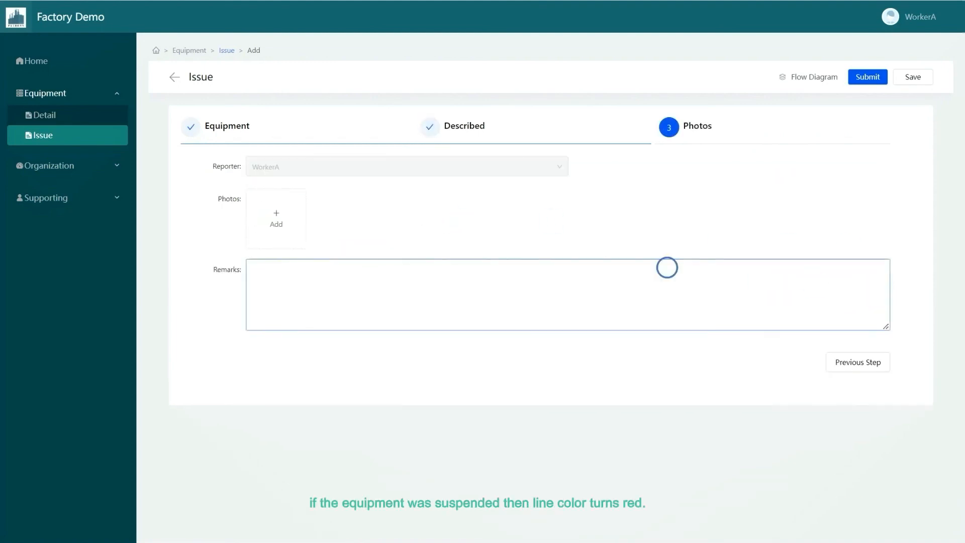
click(276, 215)
click(145, 44)
double_click(145, 45)
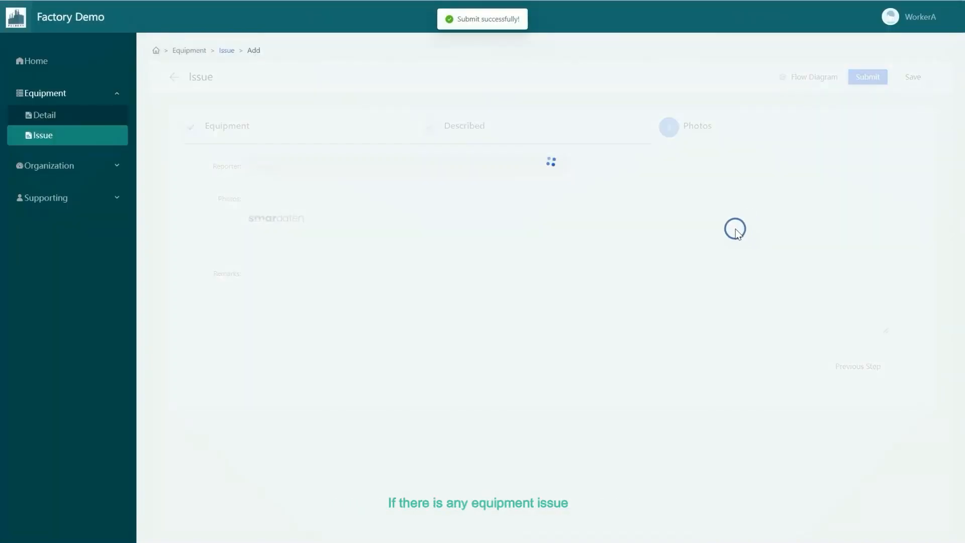
click(362, 122)
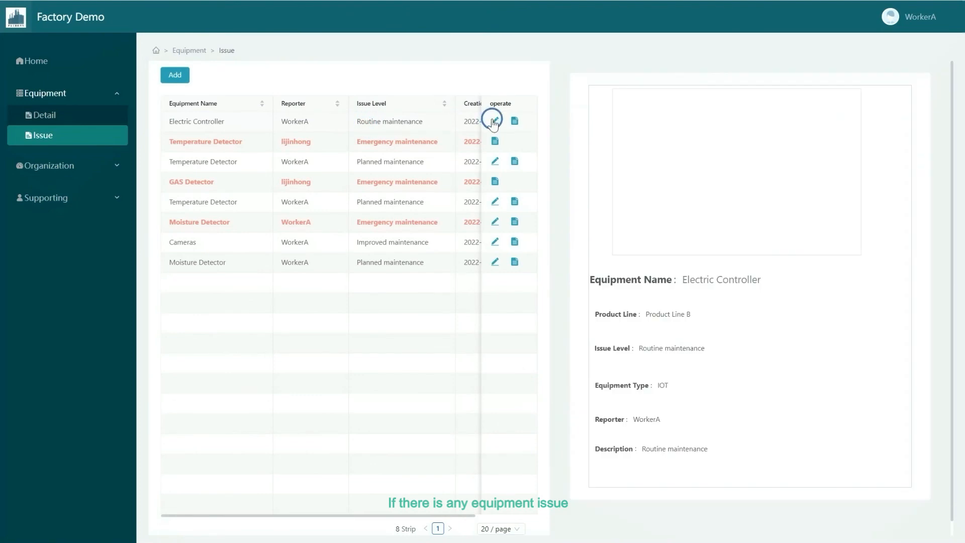
- Open the new Moisture Detector issue and view its approval flow diagram
click(516, 222)
click(905, 79)
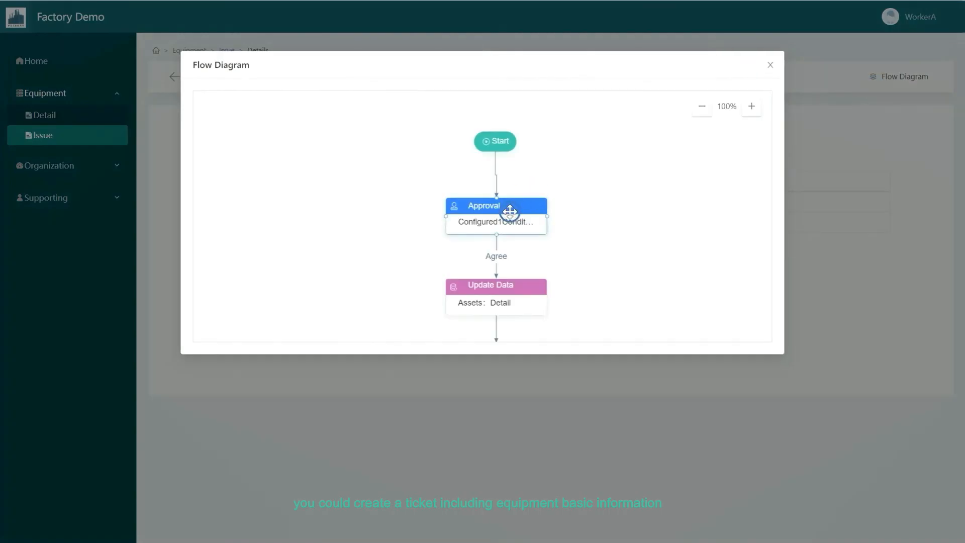
scroll(510, 211, down, 5)
click(770, 65)
- Switch to the Admin A user and open a pending issue task for handling, paging through its details
mouse_move(912, 22)
click(905, 69)
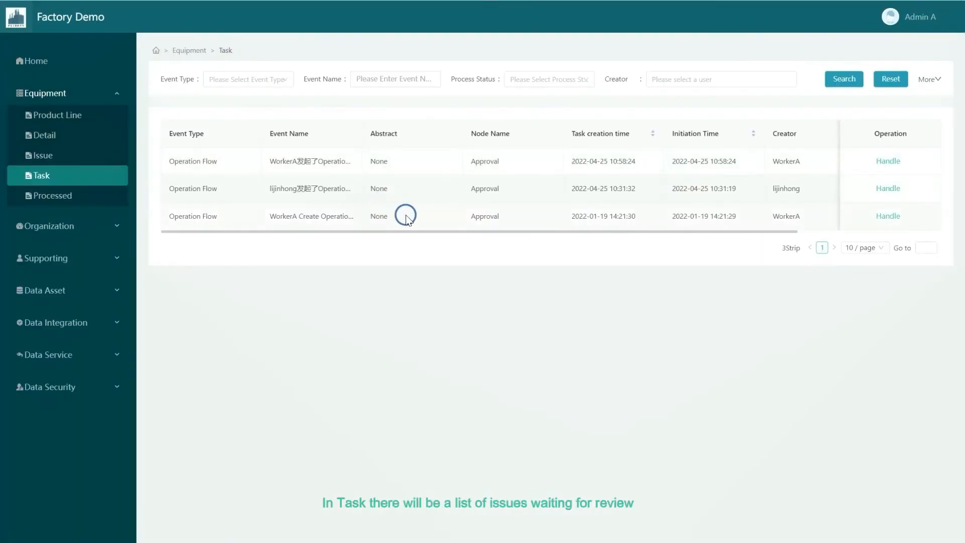
click(887, 216)
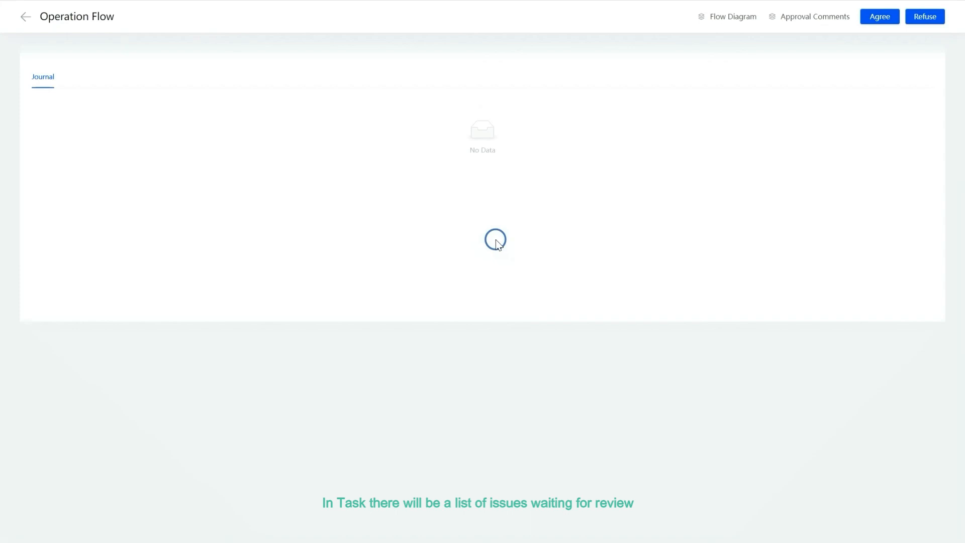
click(863, 214)
click(864, 227)
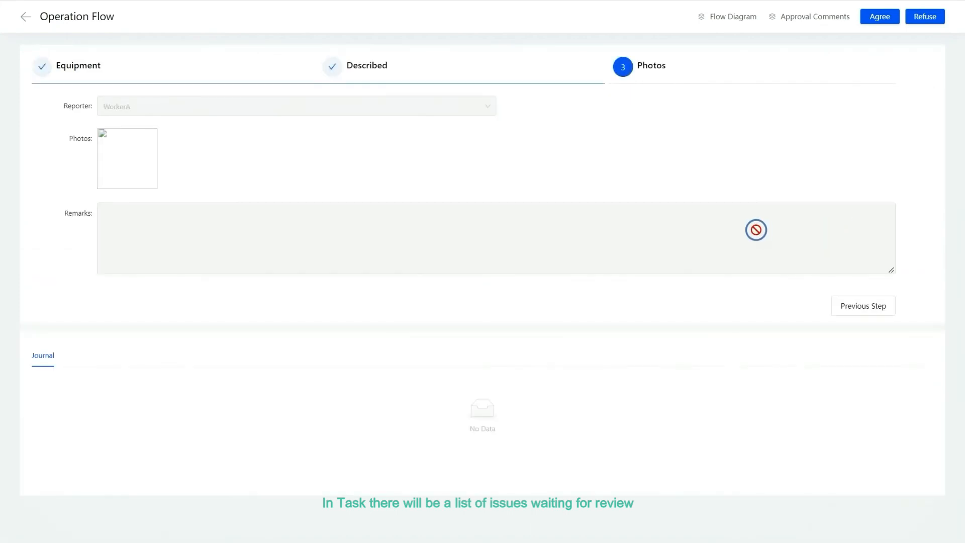
- View the task's flow diagram and its equipment, description and photo pages
click(846, 17)
click(771, 66)
click(733, 16)
click(532, 205)
click(347, 169)
click(692, 68)
click(770, 66)
- Agree to the task with the approval comment agree
click(883, 14)
click(584, 137)
click(453, 92)
text(agree)
click(585, 140)
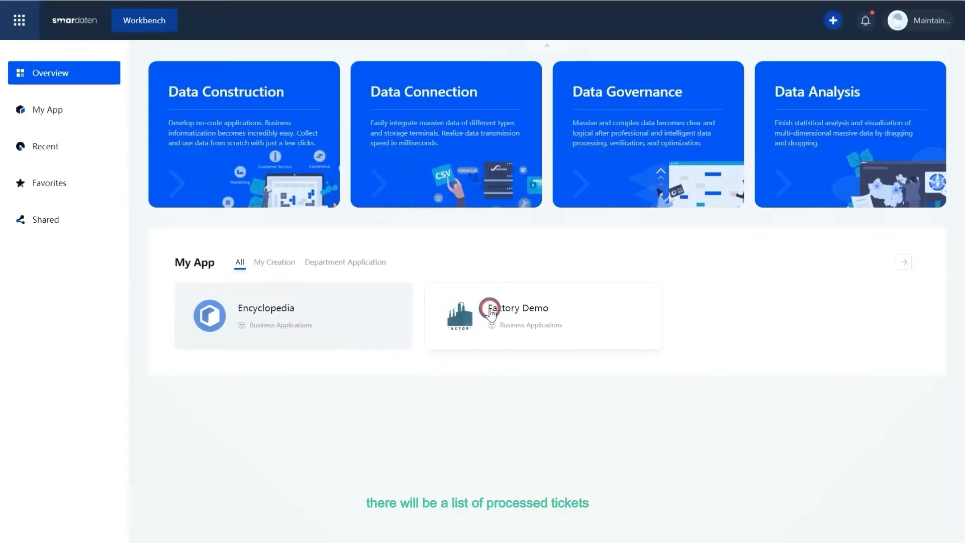
click(487, 310)
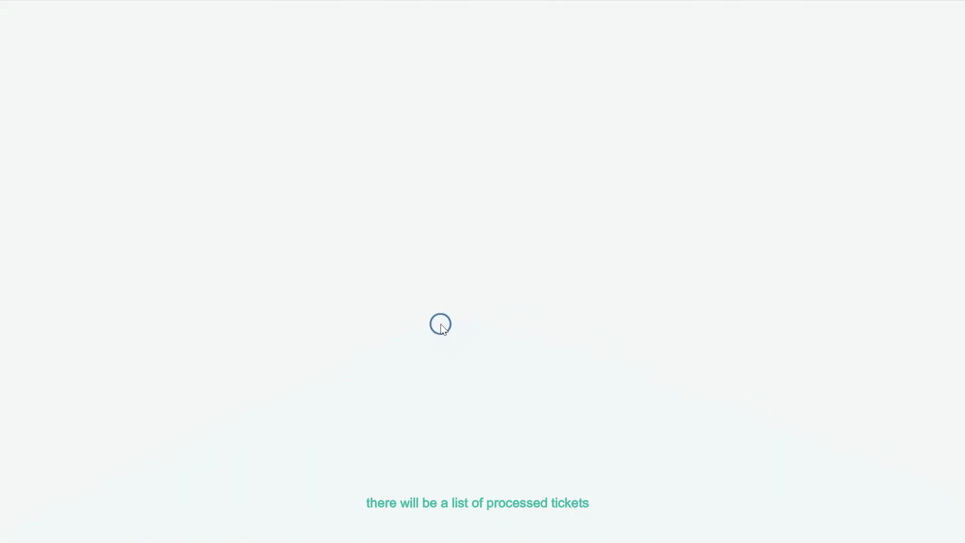
- As the maintainer, open the pending Moisture Detector task from the Task list and agree to it
click(100, 95)
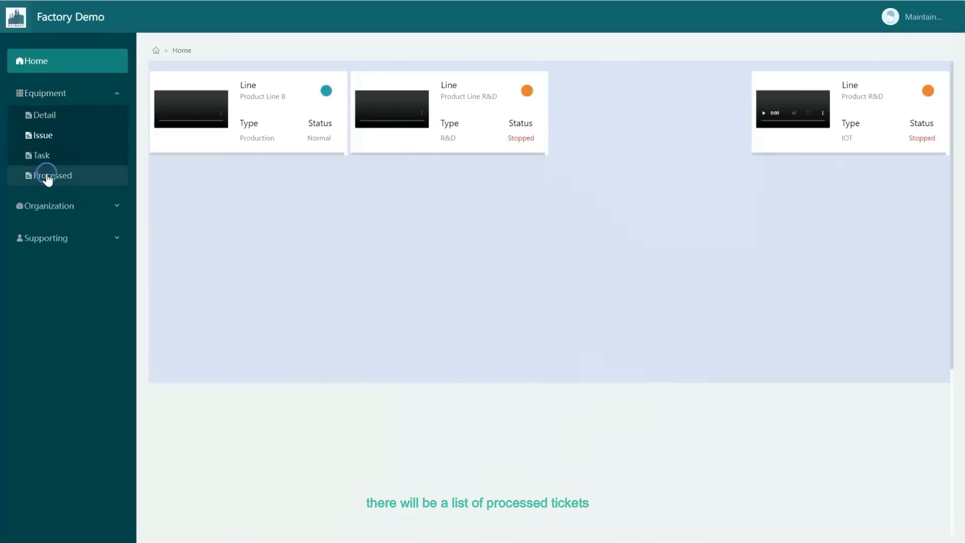
click(44, 158)
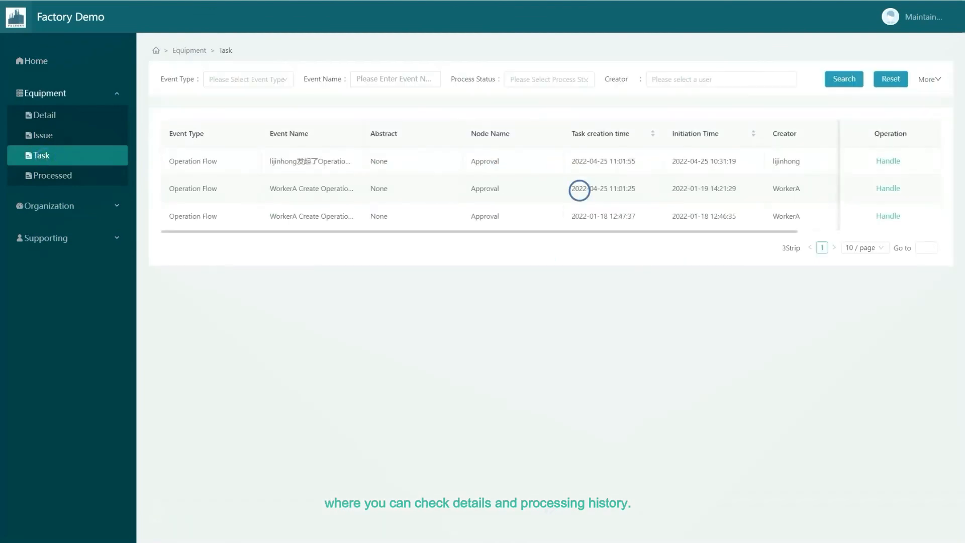
click(872, 210)
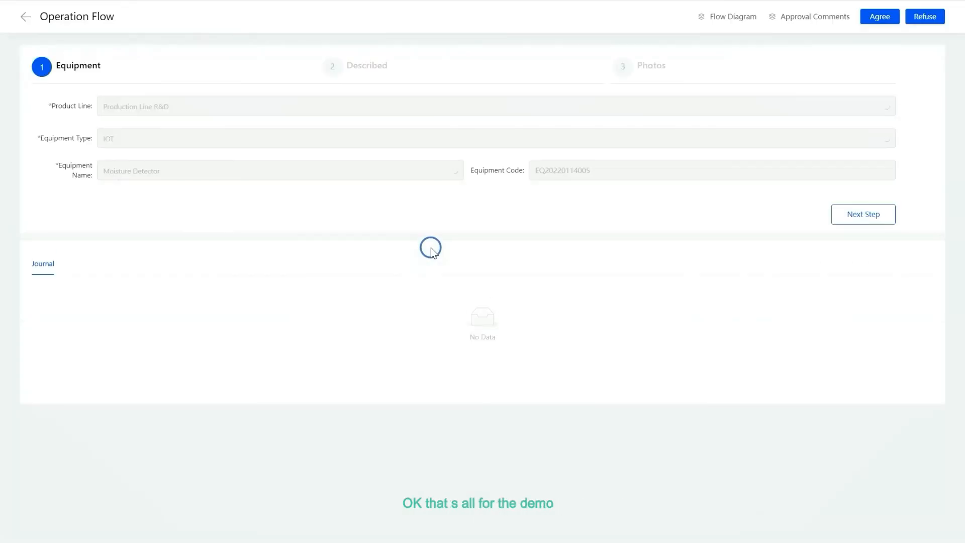
click(879, 19)
click(582, 138)
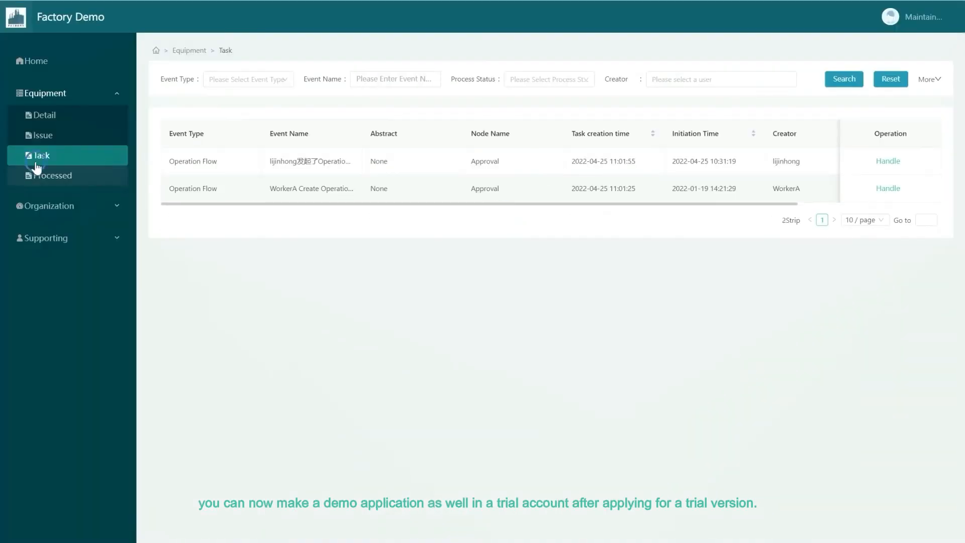
- Review a processed ticket's flow diagram, node processing details and approval comments
click(31, 173)
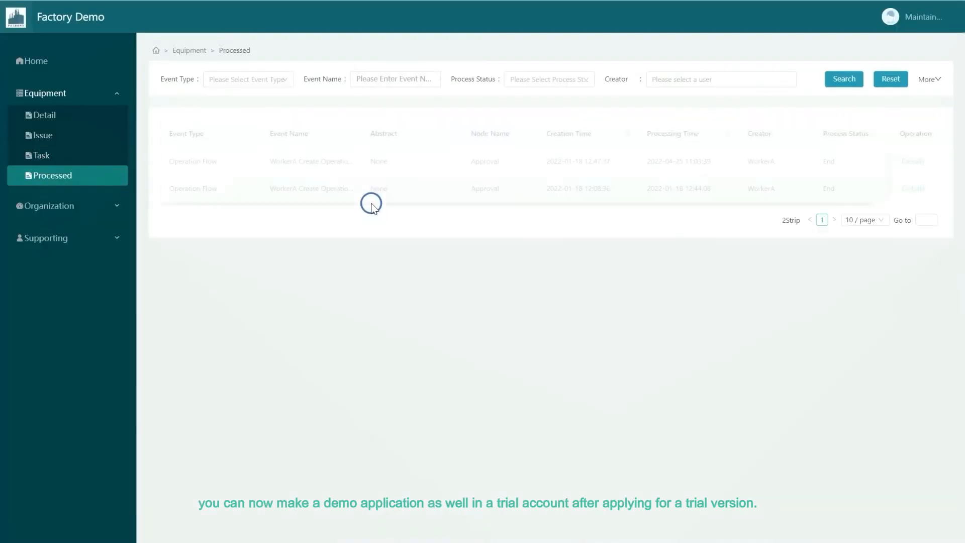
click(912, 162)
click(804, 16)
scroll(549, 189, down, 1)
click(509, 243)
click(694, 65)
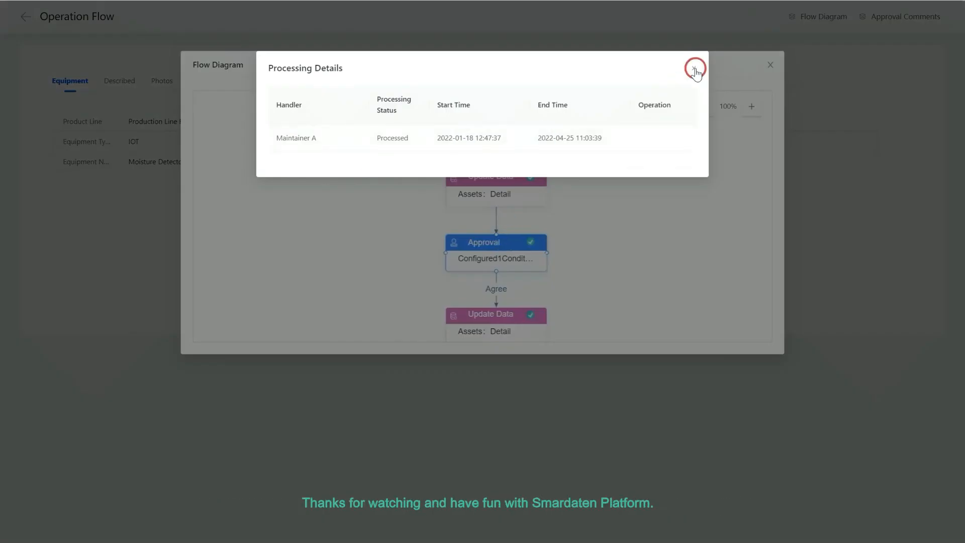
click(913, 22)
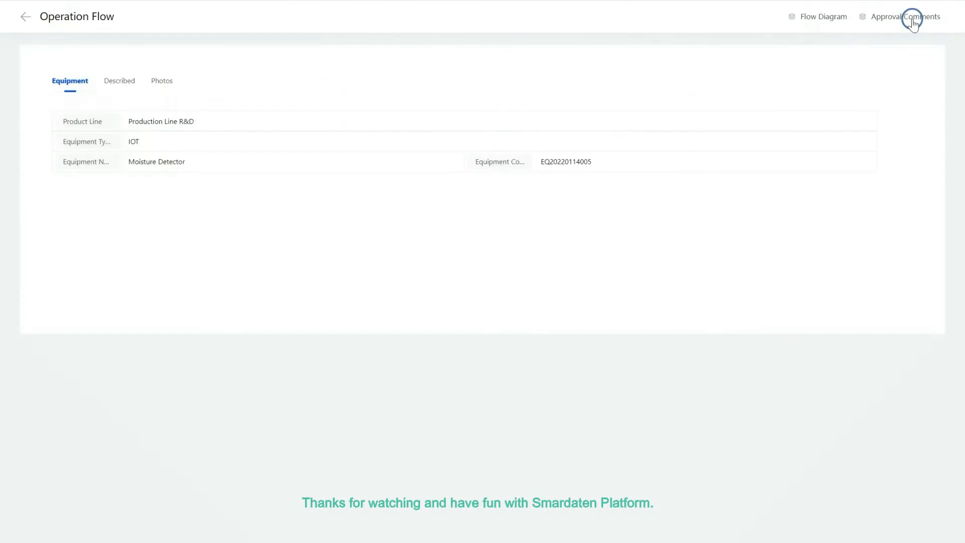
drag(258, 133, 530, 136)
click(696, 183)
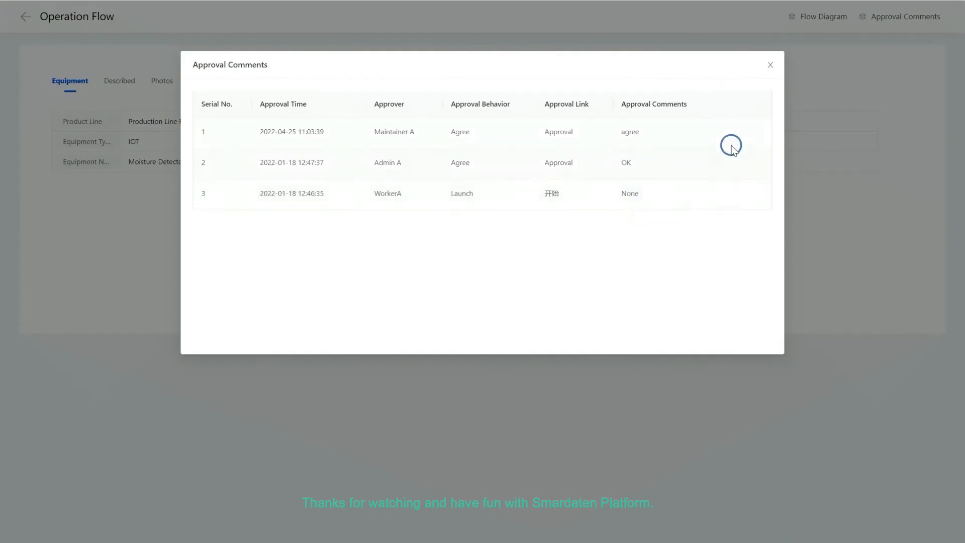